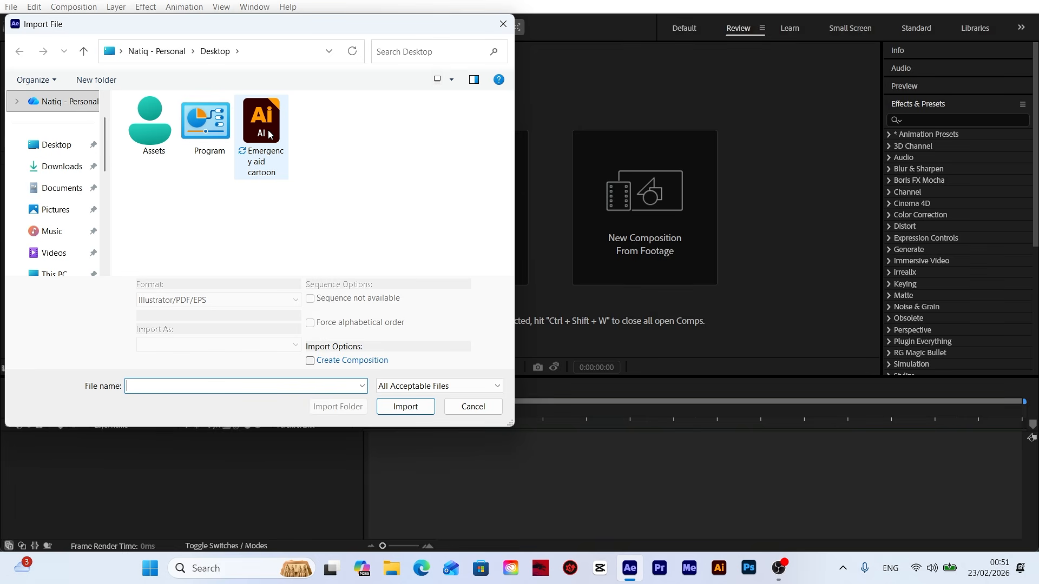
Import Emergency aid cartoon.ai as a Composition with footage dimensions set to Layer Size, and open the resulting composition.
double_click(268, 133)
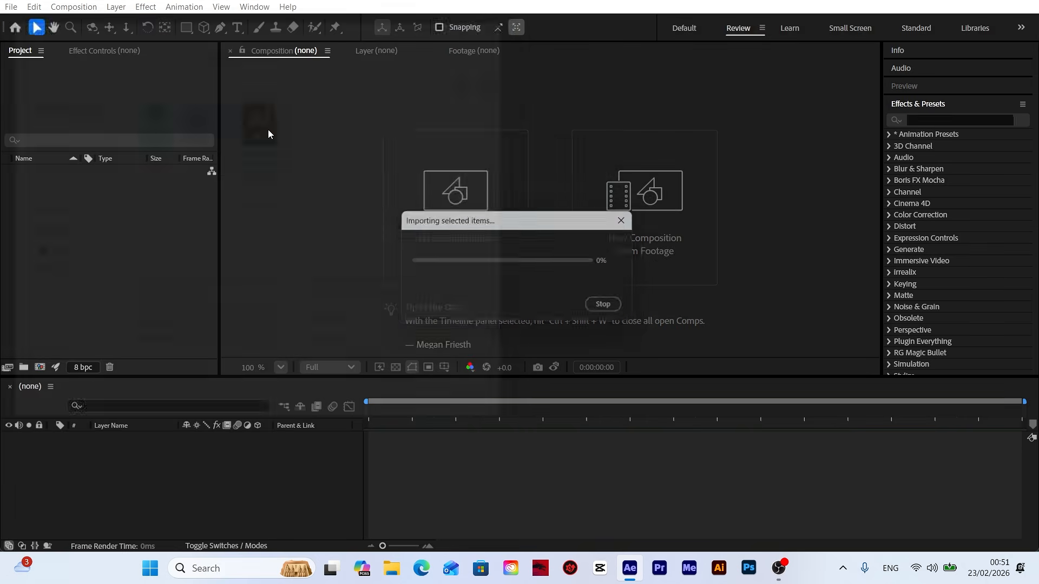
drag(490, 128, 399, 99)
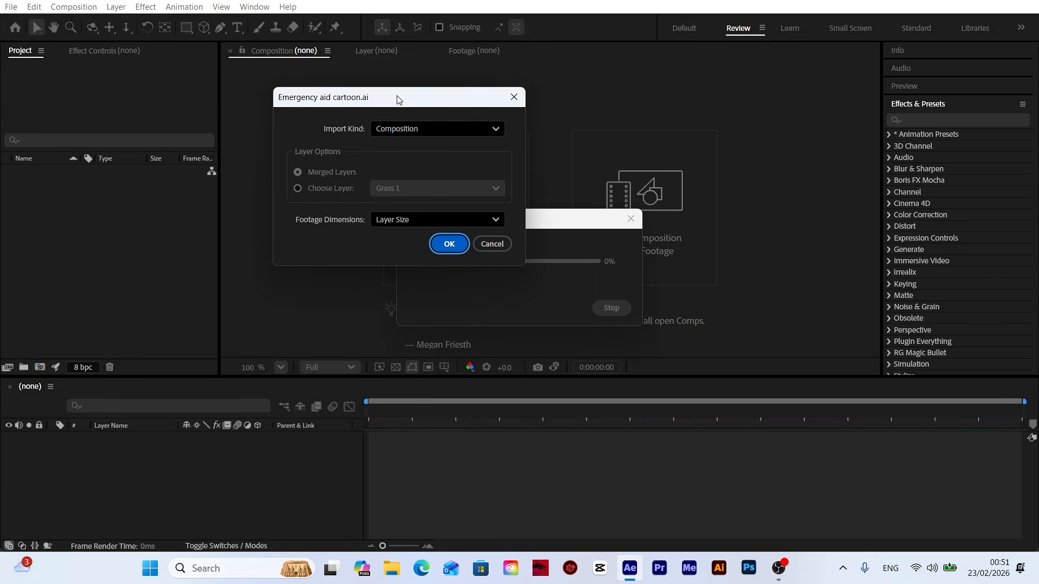
click(414, 130)
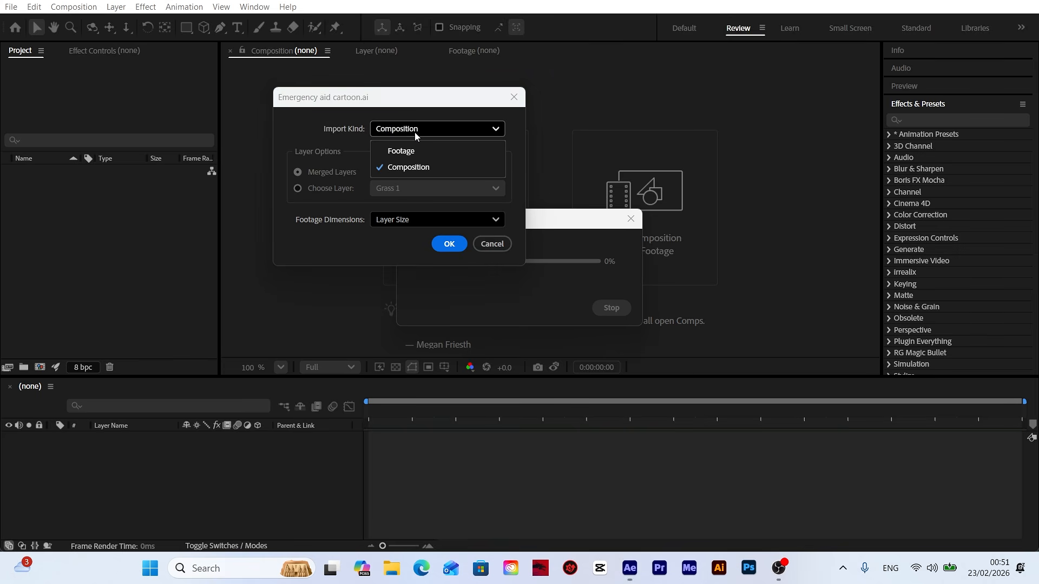
click(407, 168)
click(427, 221)
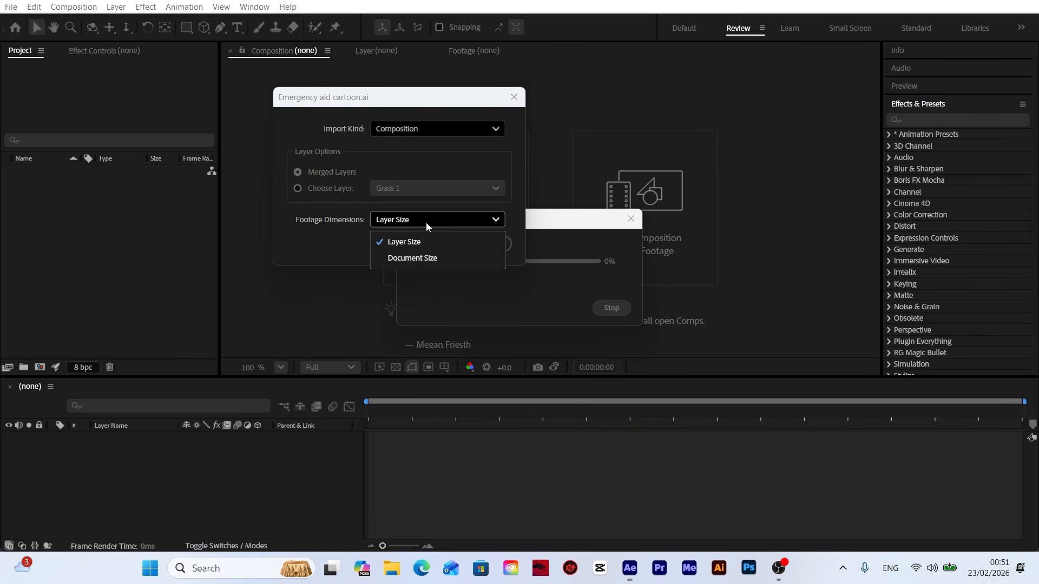
click(407, 238)
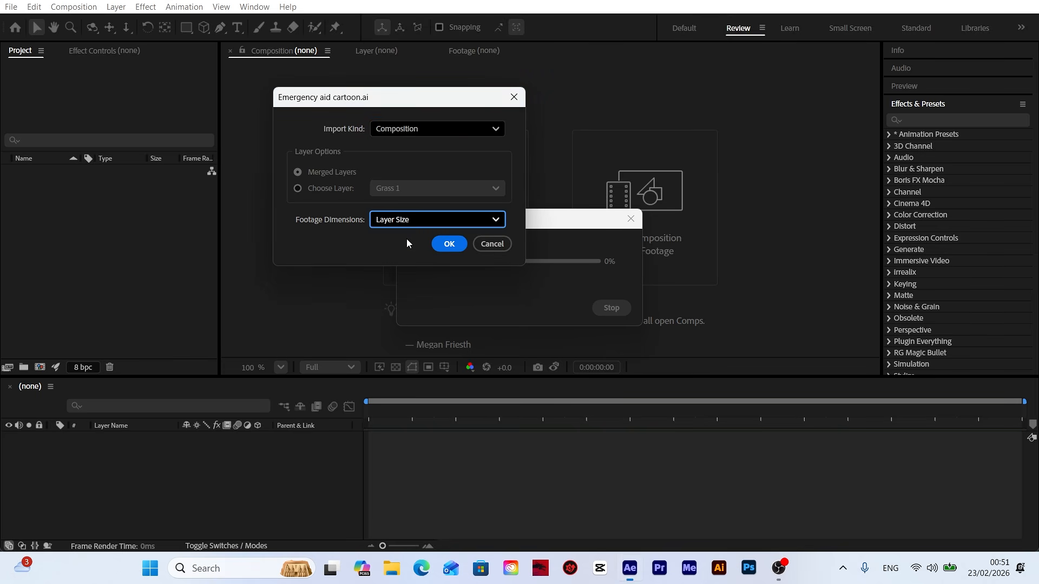
click(448, 245)
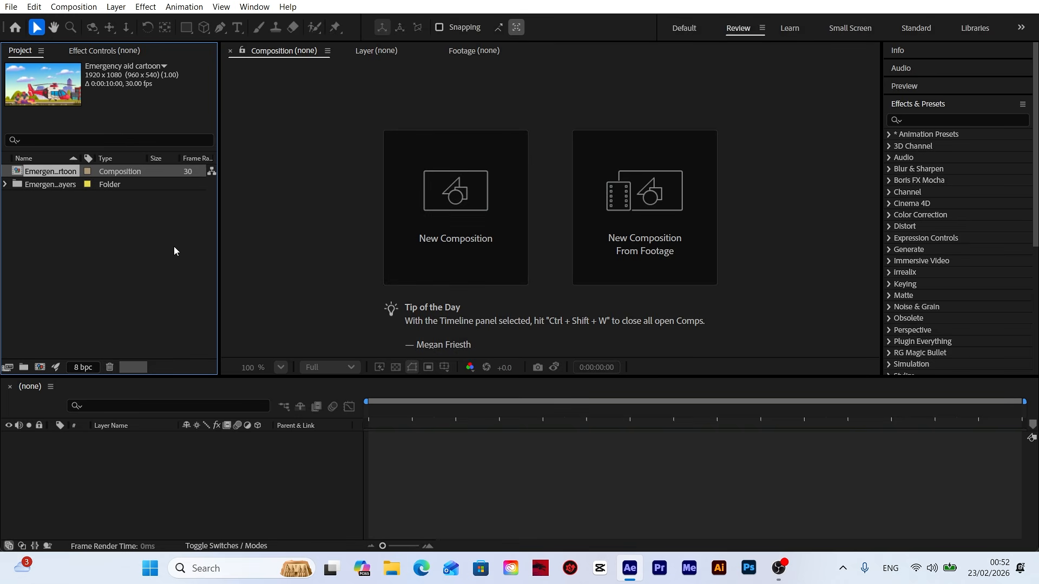
double_click(41, 173)
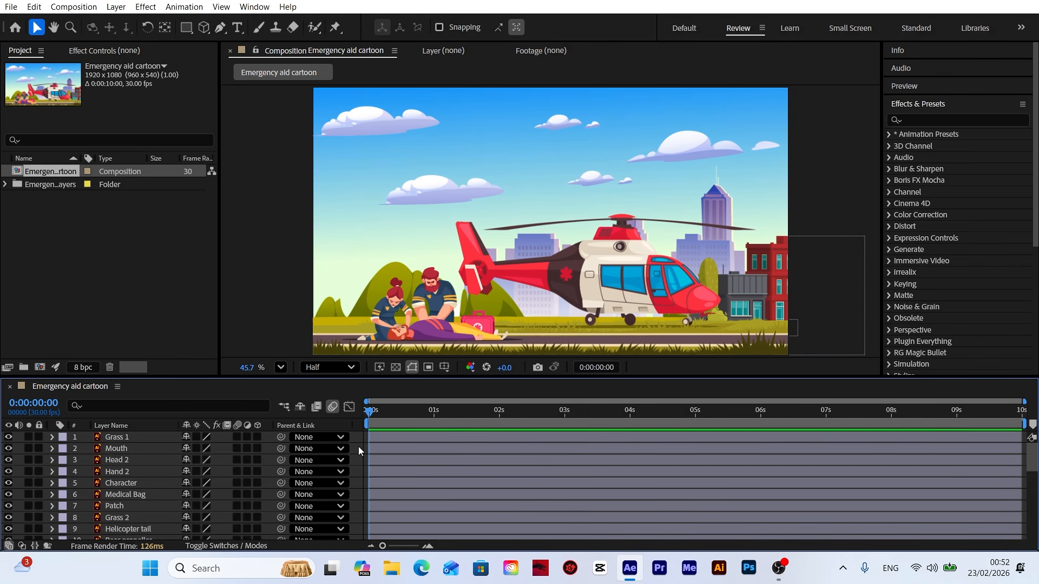
Add Position keyframes to the Cloud 1 to Cloud 5 layers at 0:00:00:00 and at 0:00:09:29.
scroll(157, 501, down, 3)
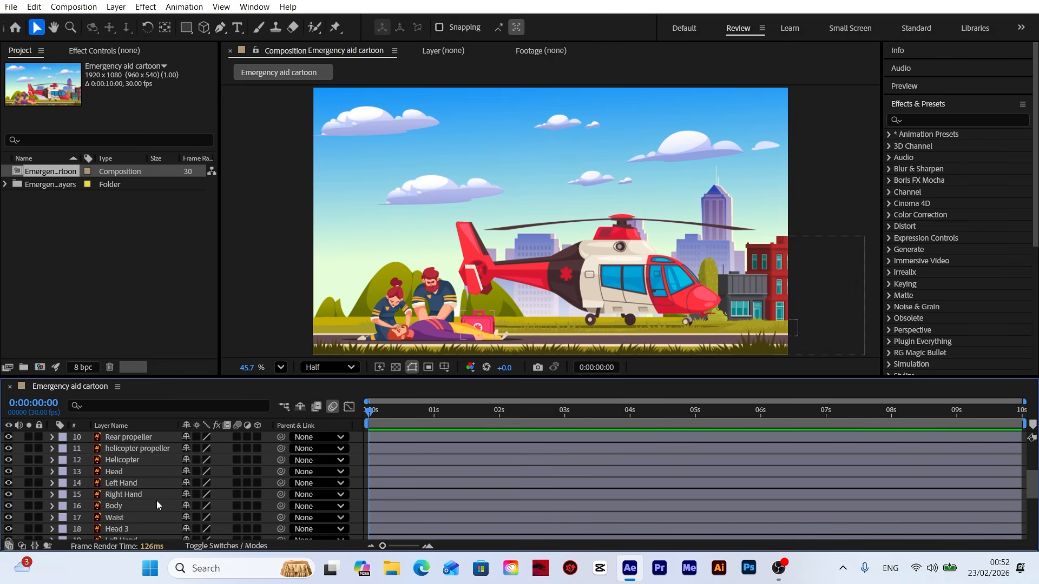
scroll(157, 500, down, 5)
click(129, 476)
shift+click(125, 522)
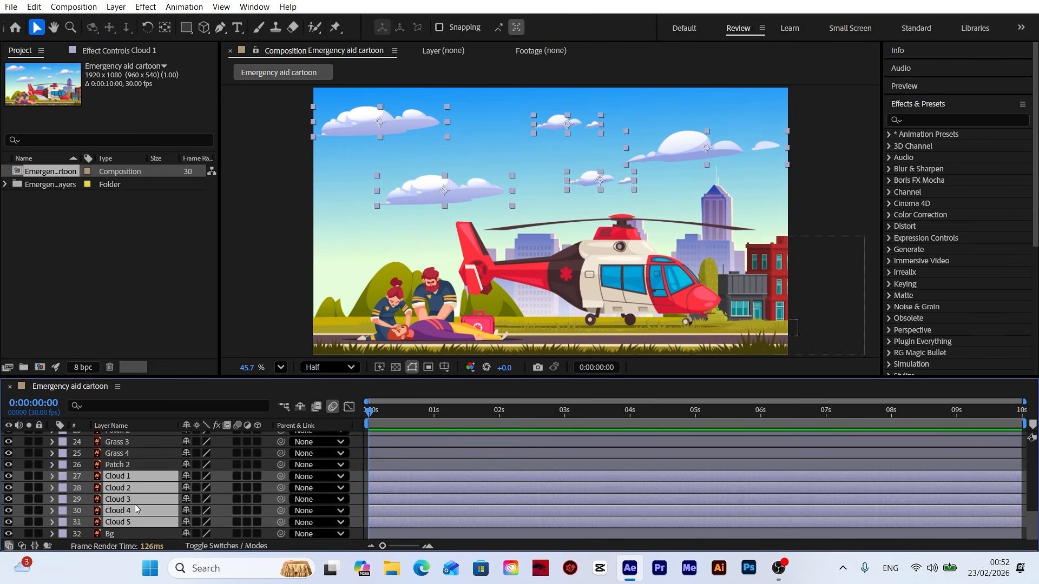
key(p)
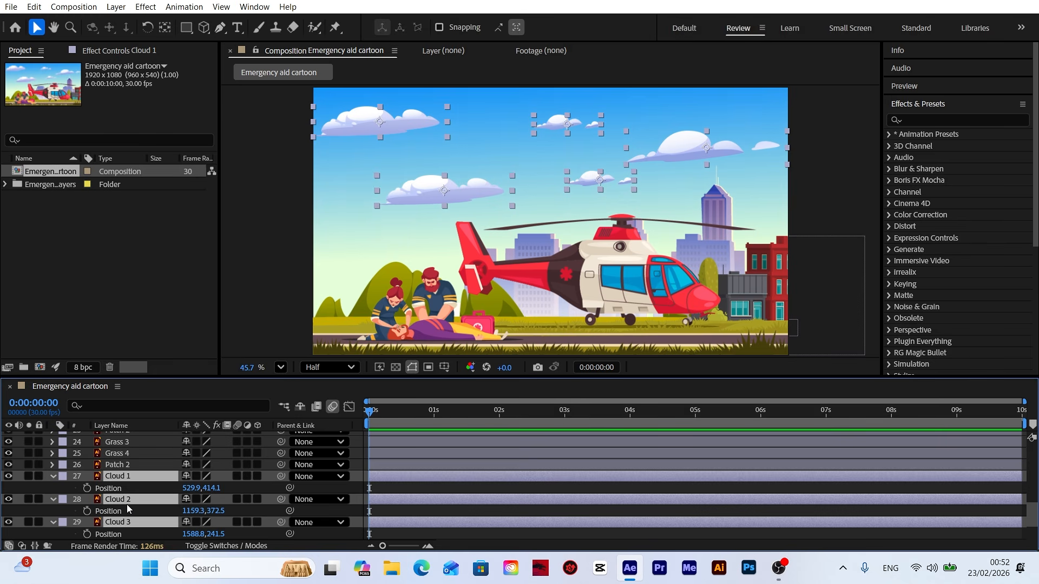
click(87, 489)
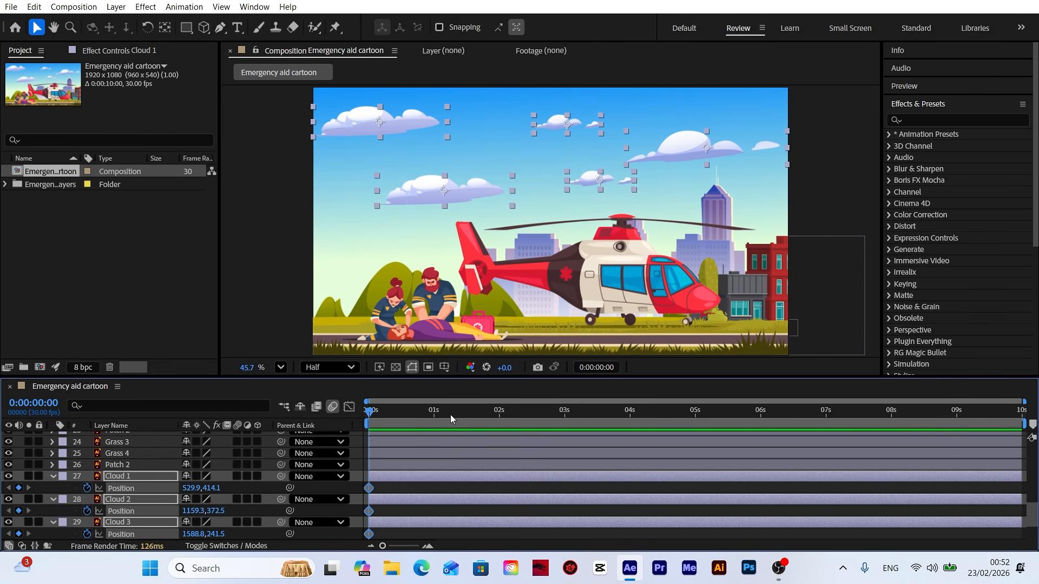
drag(450, 414, 1025, 433)
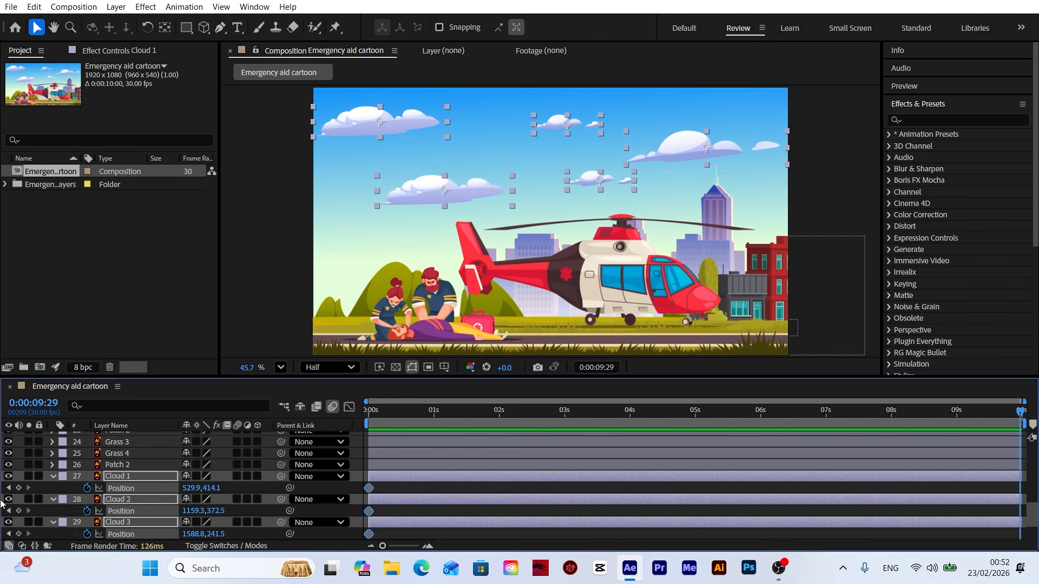
click(18, 488)
Make the clouds drift left by offsetting their start and end positions, moving Cloud 1 from X 648.9 to X 394.9.
drag(377, 415, 349, 417)
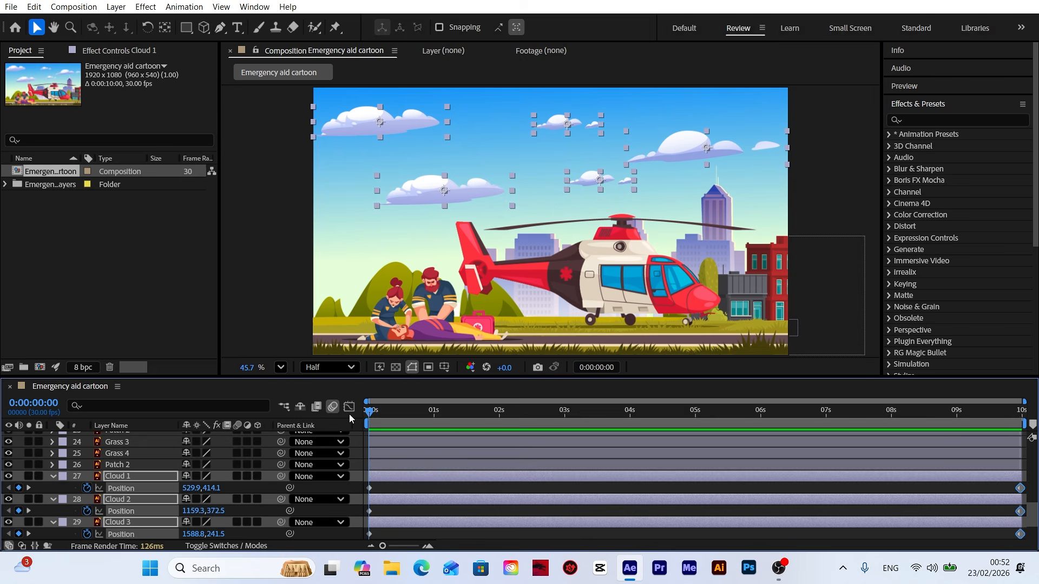
drag(191, 488, 121, 488)
key(End)
click(240, 487)
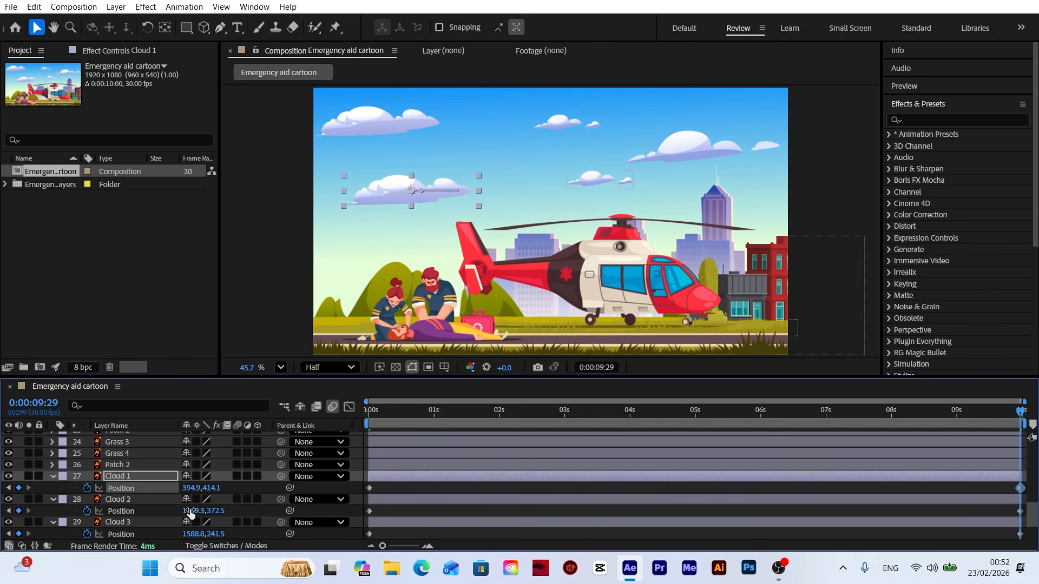
drag(190, 511, 139, 533)
scroll(152, 520, down, 1)
drag(189, 522, 154, 520)
scroll(122, 488, down, 1)
Collapse the properties of all five cloud layers and preview the cloud motion from the first frame.
drag(377, 413, 363, 415)
click(116, 510)
scroll(116, 503, up, 1)
shift+click(116, 453)
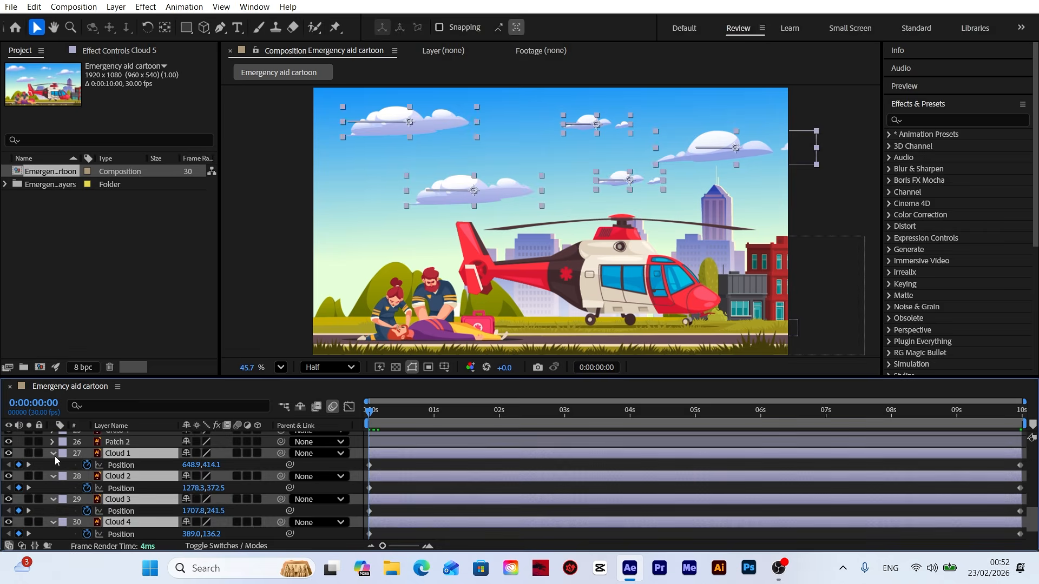
click(53, 453)
click(353, 477)
key(space)
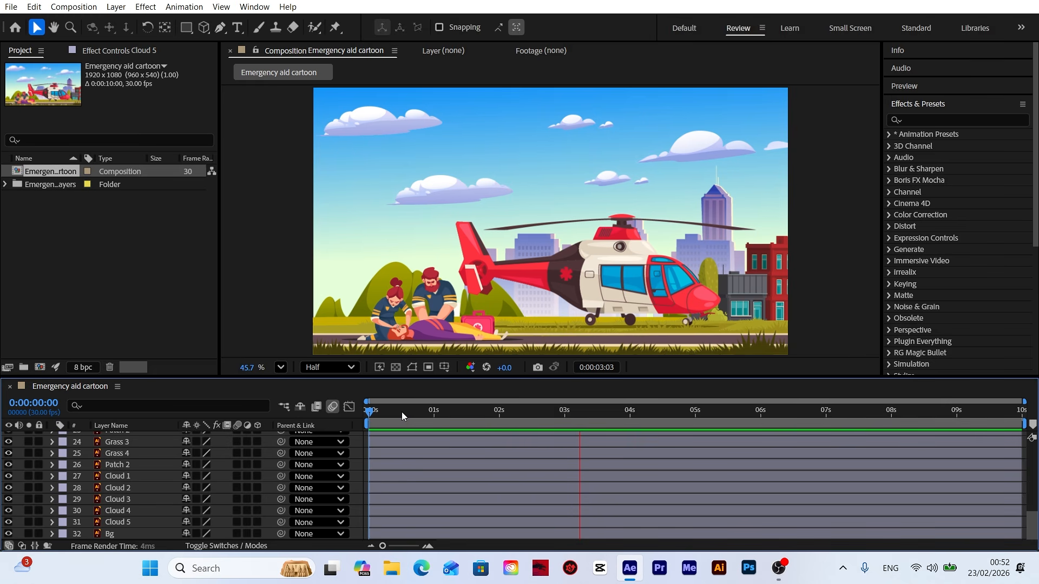
key(space)
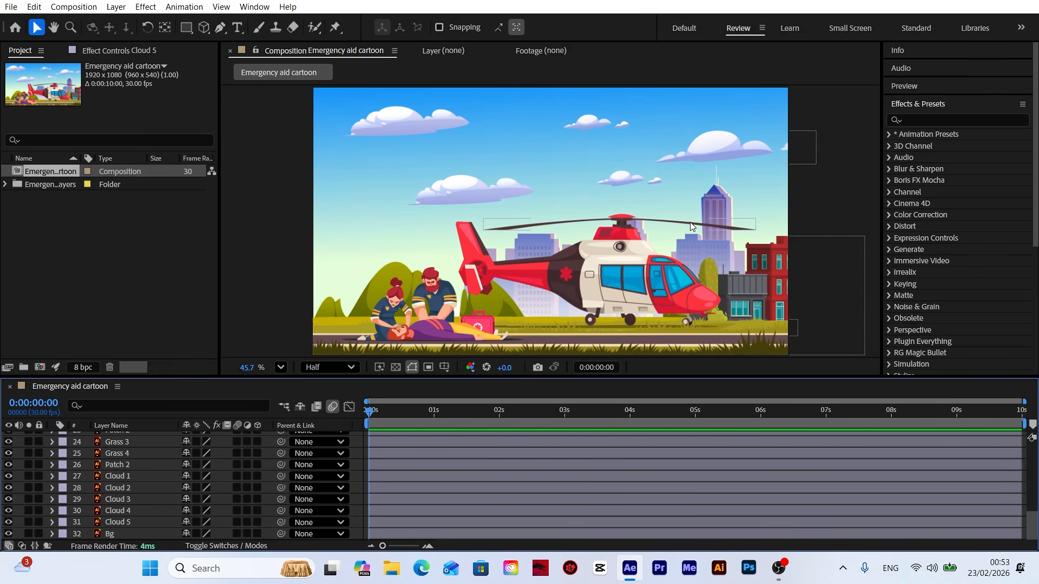
Turn the helicopter propeller layer into a 3D layer and reveal its rotation properties.
click(695, 230)
scroll(631, 221, up, 5)
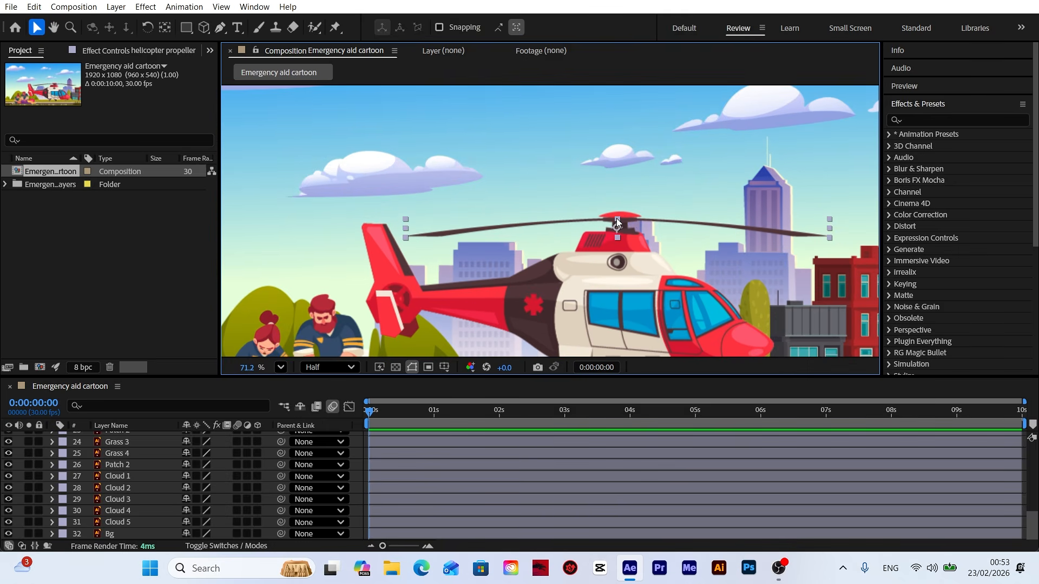
scroll(129, 477, up, 6)
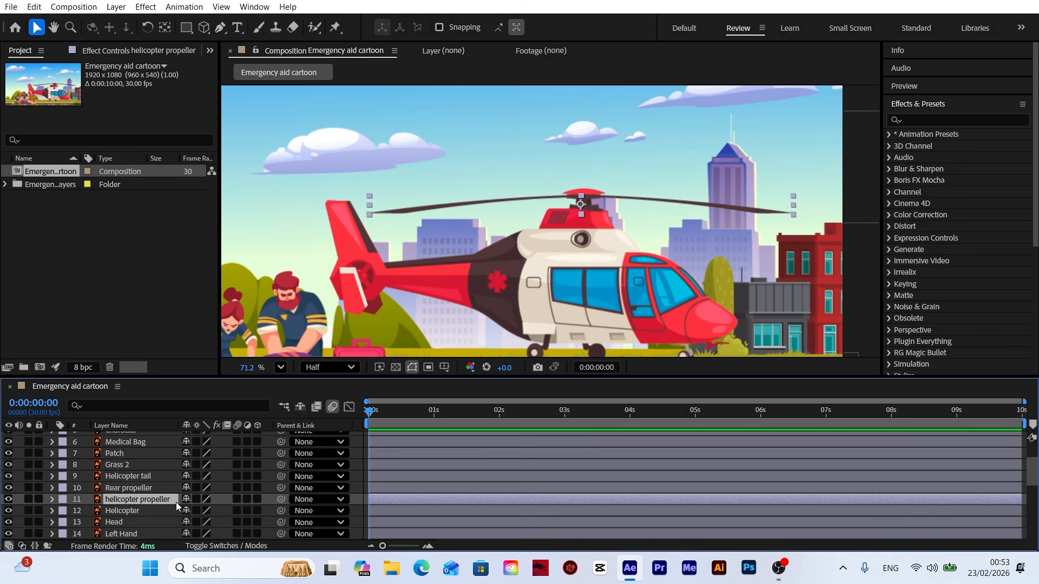
click(257, 500)
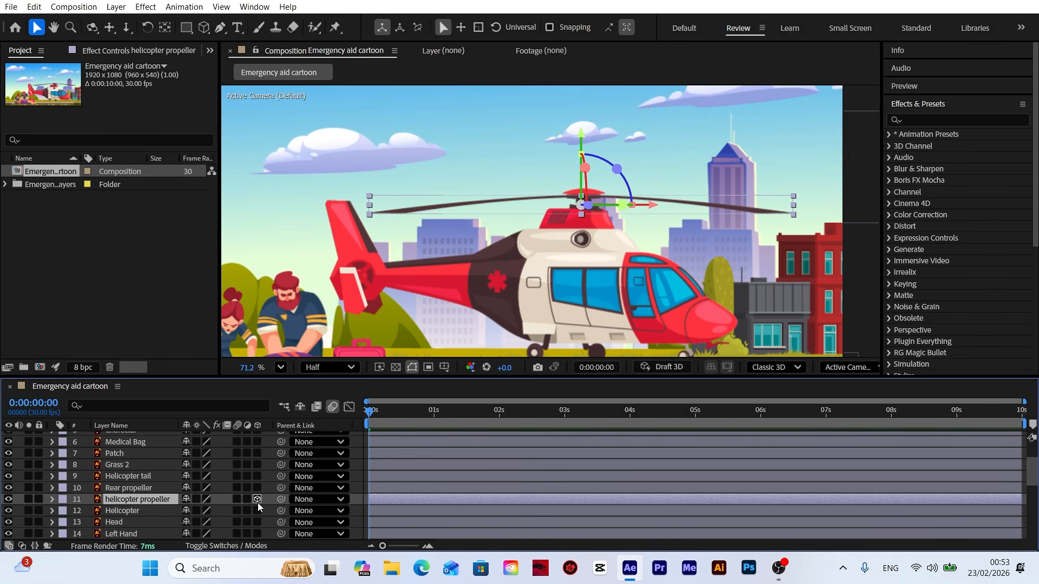
key(r)
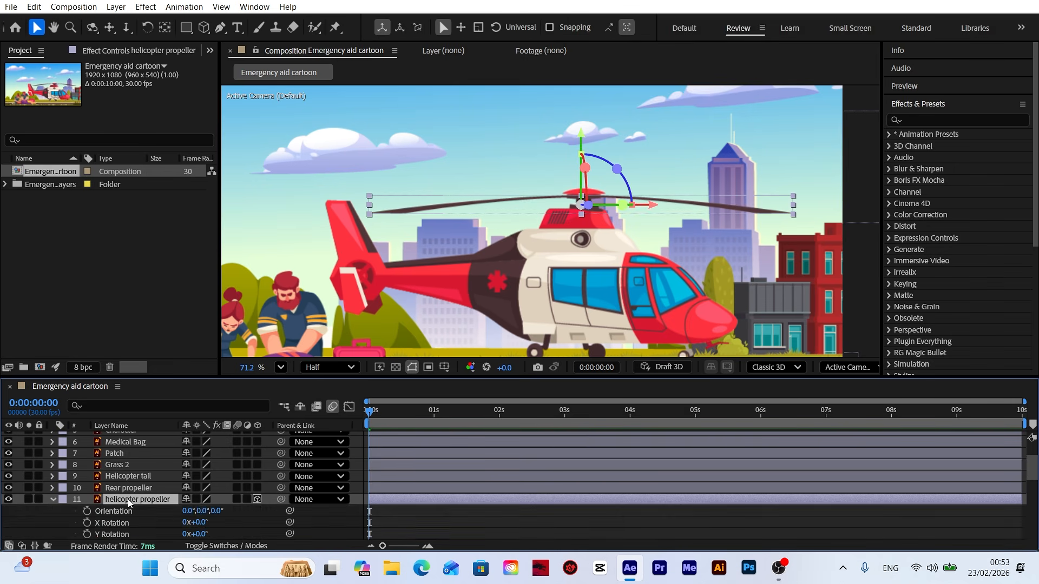
Add the expression time*1800 to the helicopter propeller's Y Rotation, collapse the layer and preview the spin.
scroll(128, 499, down, 1)
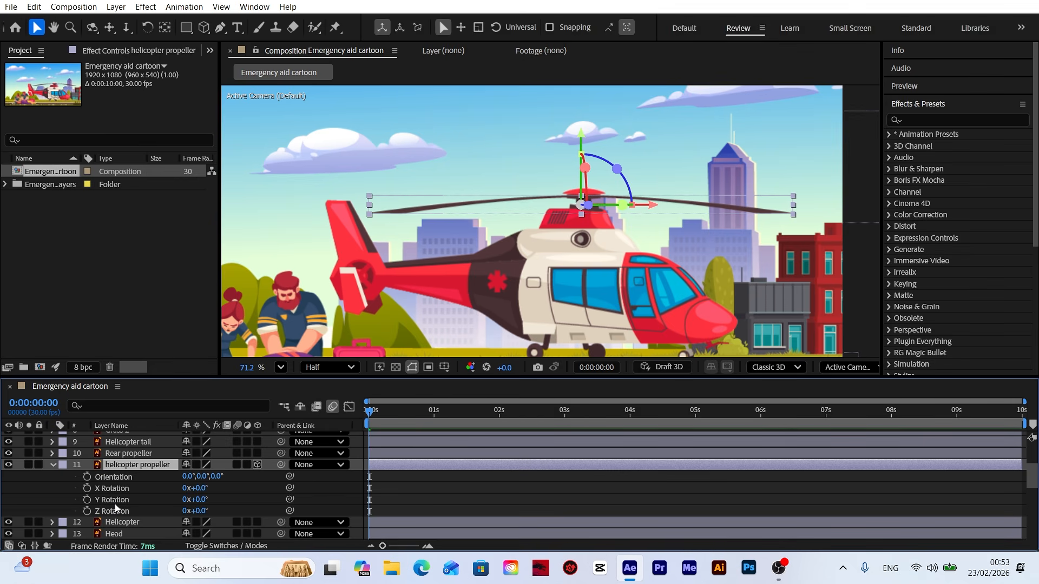
alt+click(86, 500)
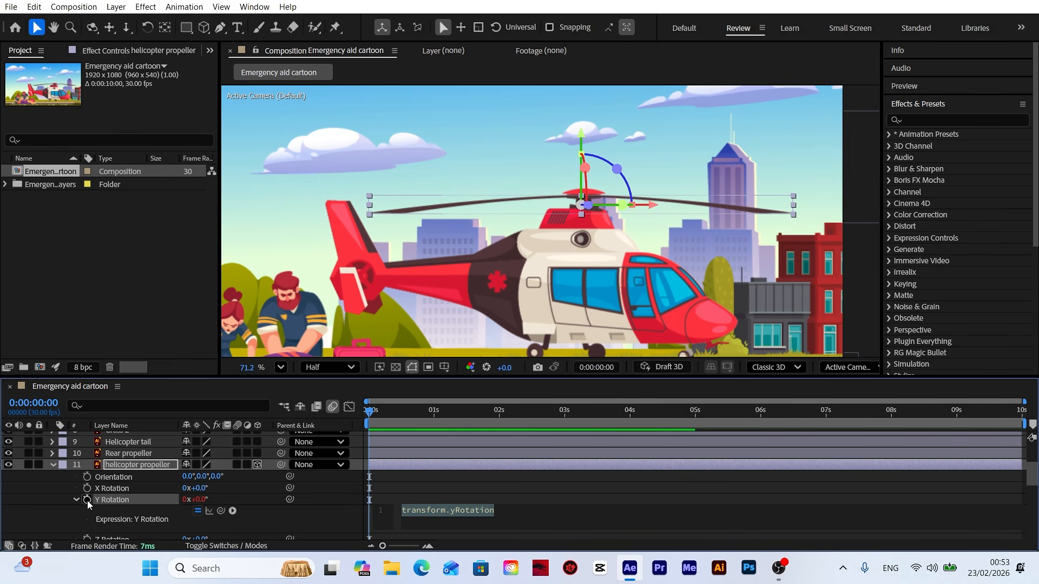
text(time)
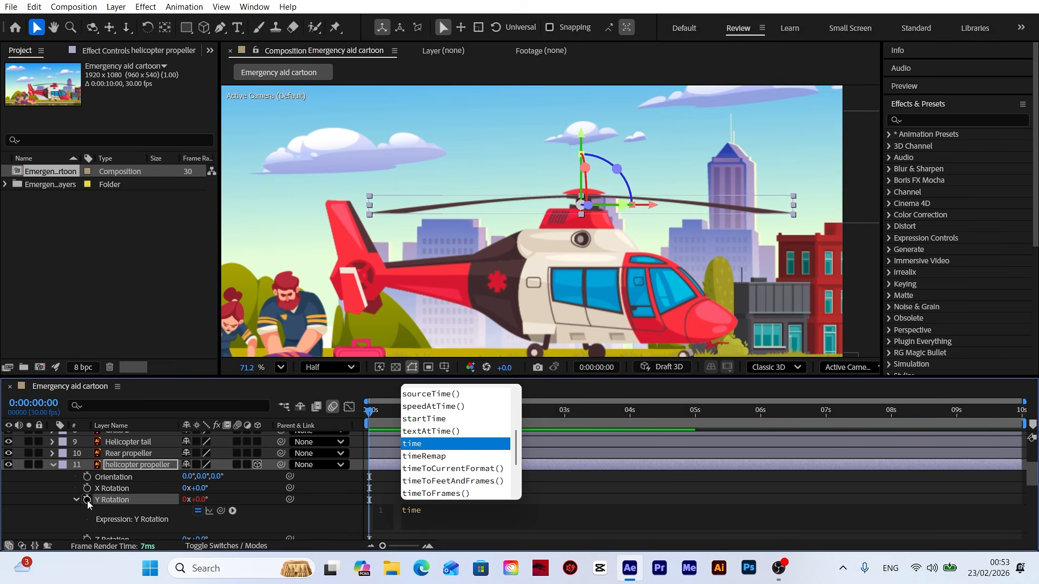
text(*1800)
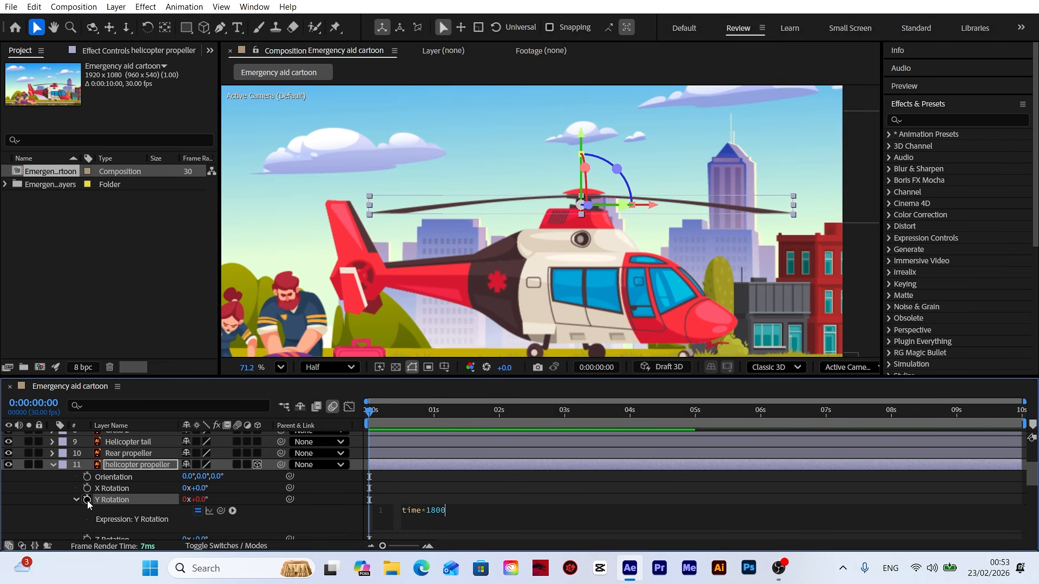
click(314, 511)
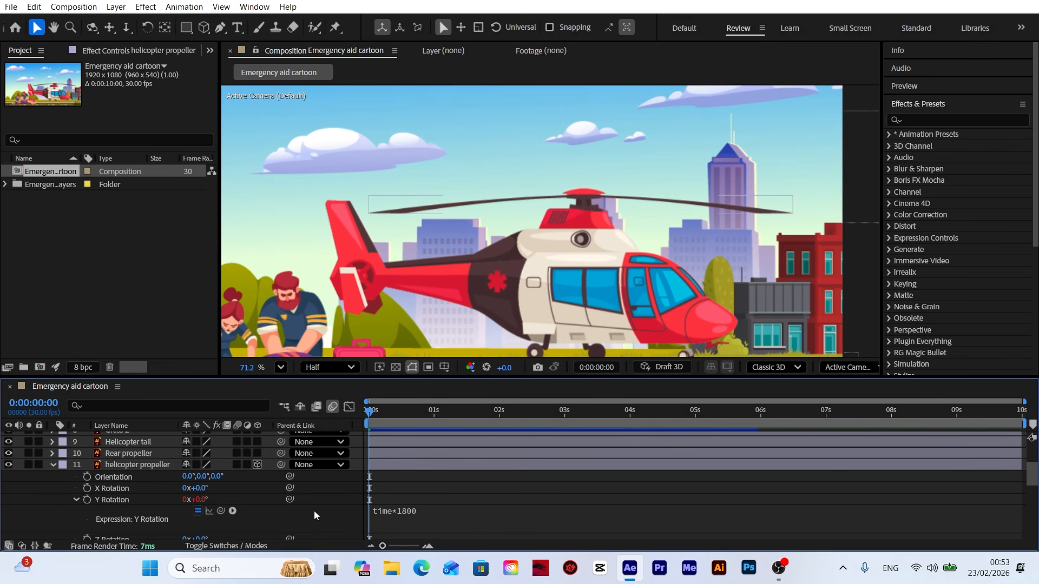
click(53, 464)
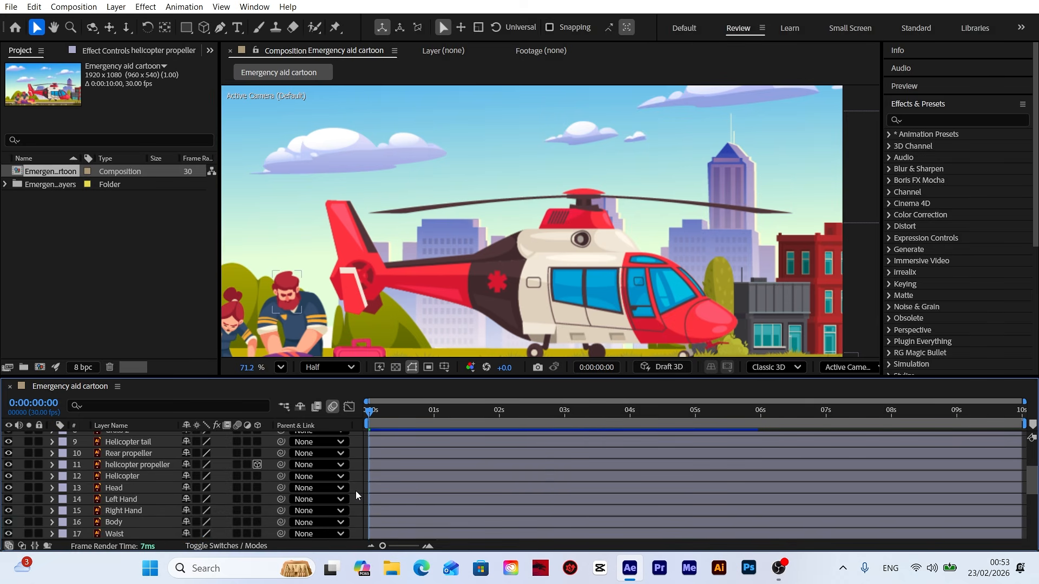
key(space)
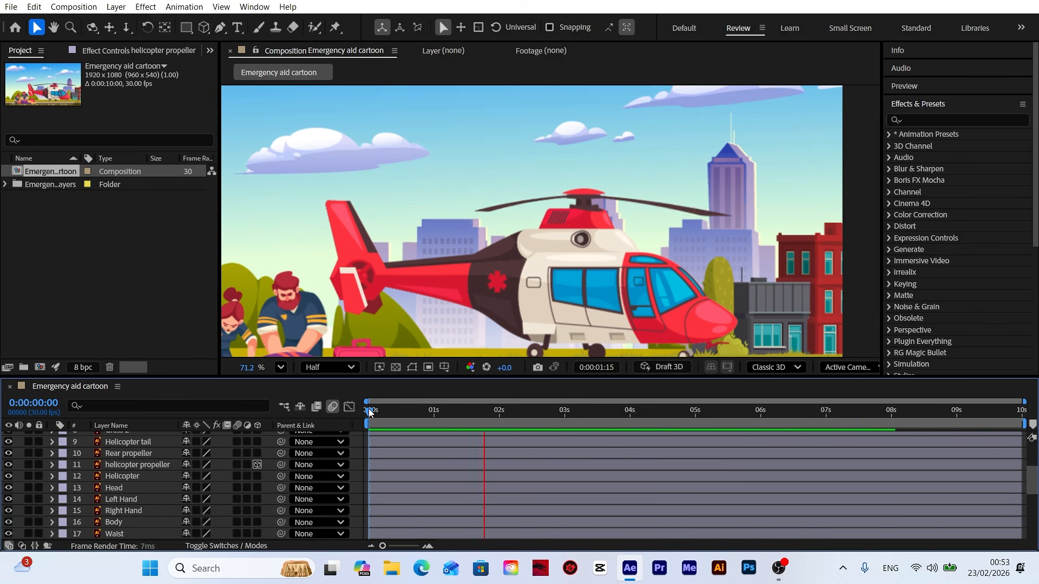
click(368, 409)
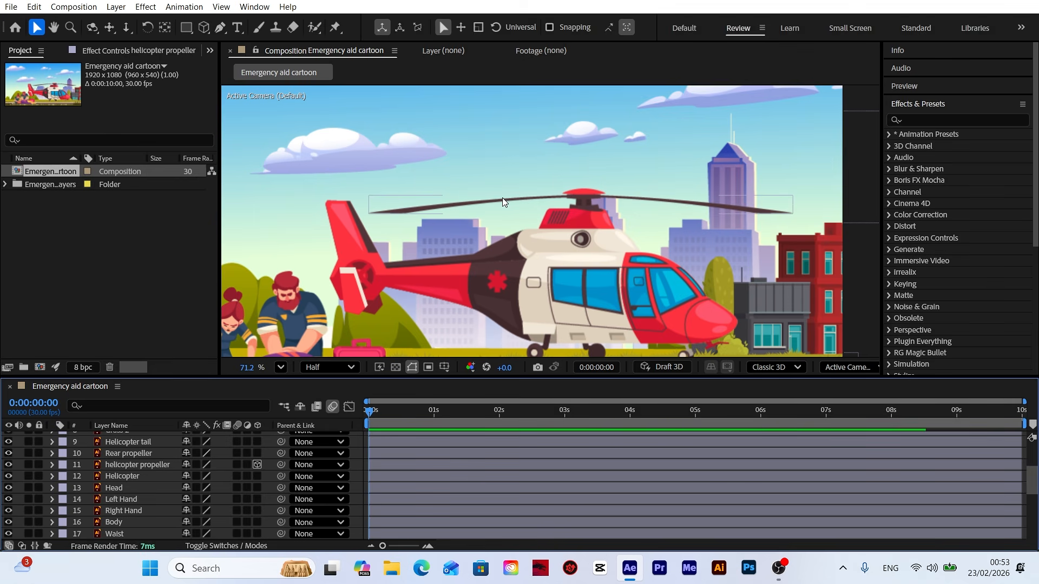
Enable motion blur for the helicopter propeller layer and preview the whole composition fitted up to 100%.
click(236, 464)
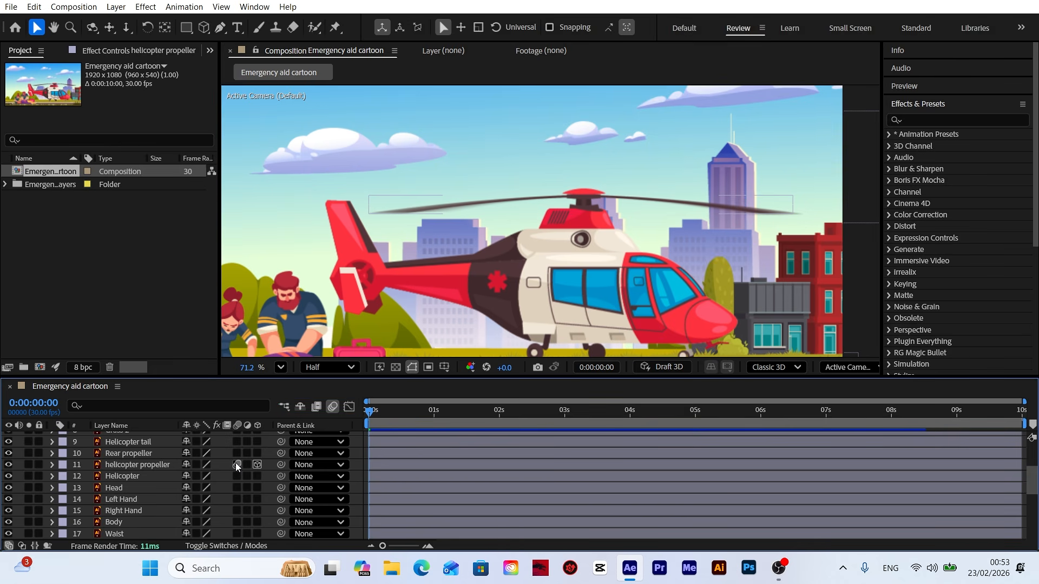
click(280, 369)
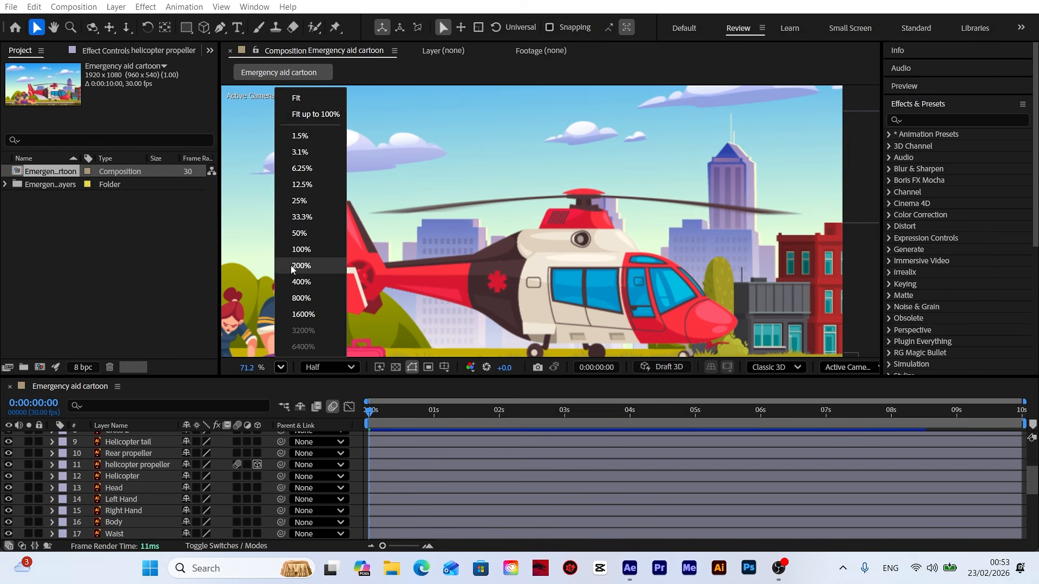
click(322, 119)
key(space)
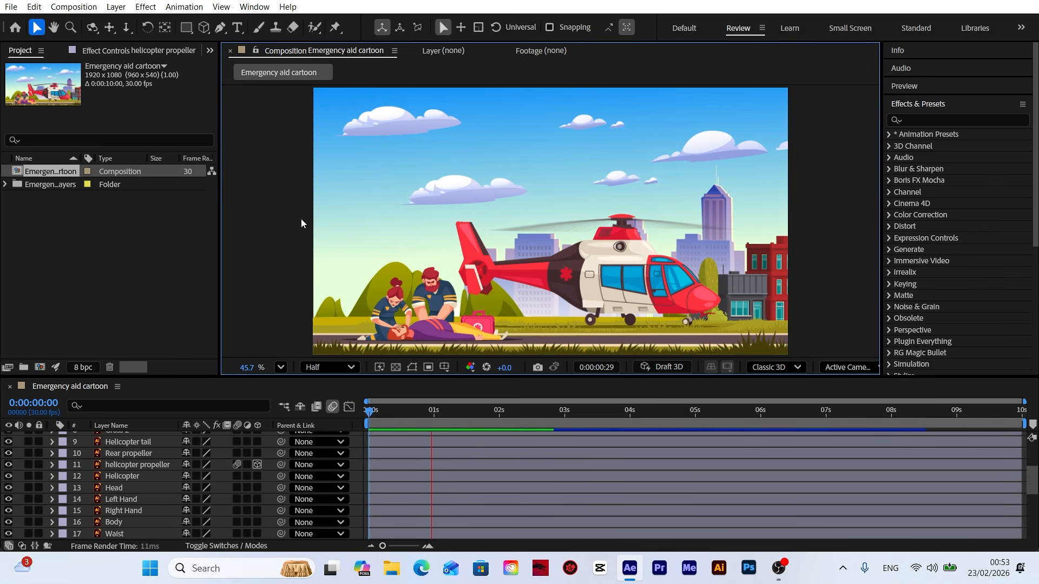
click(368, 420)
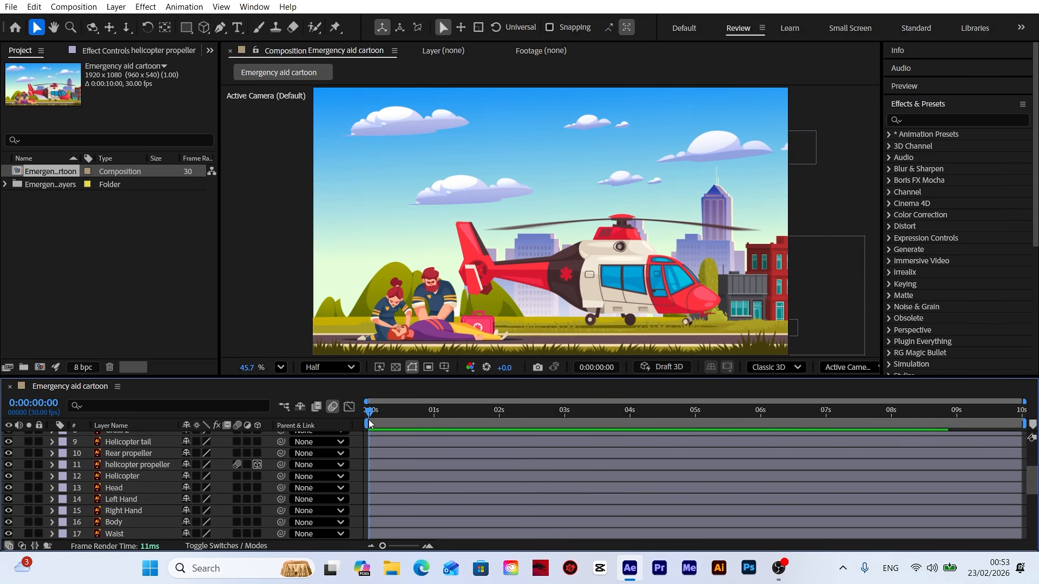
Add the expression time*1500 to the Rear propeller layer's Rotation and preview the spin.
scroll(479, 277, up, 3)
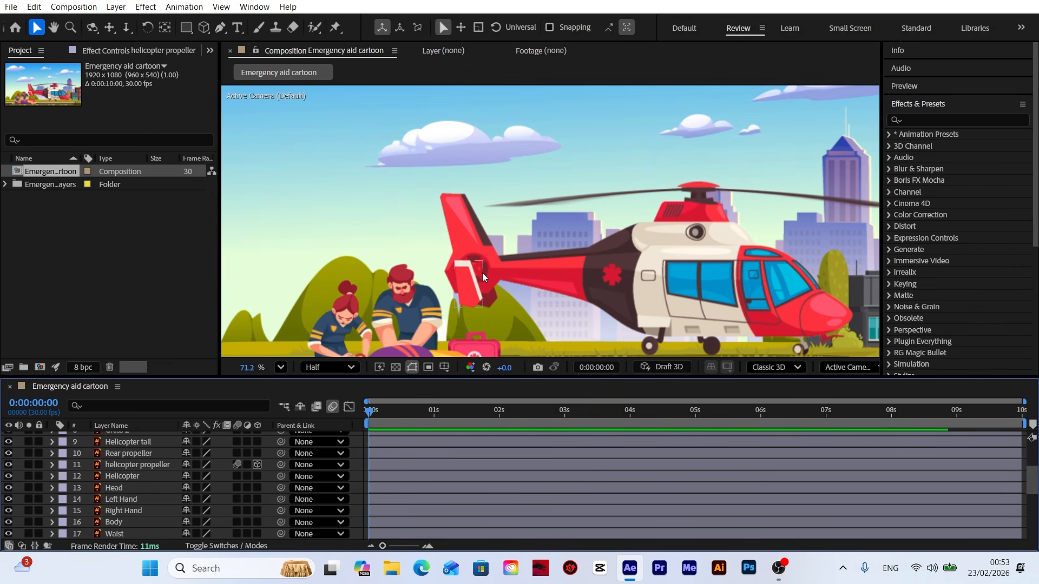
click(480, 272)
scroll(160, 454, up, 1)
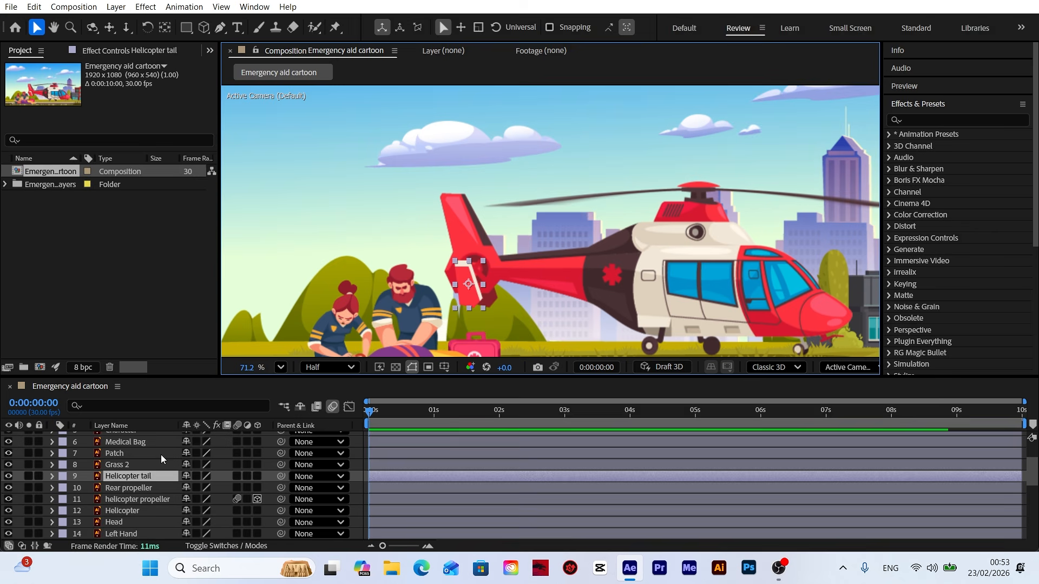
click(139, 489)
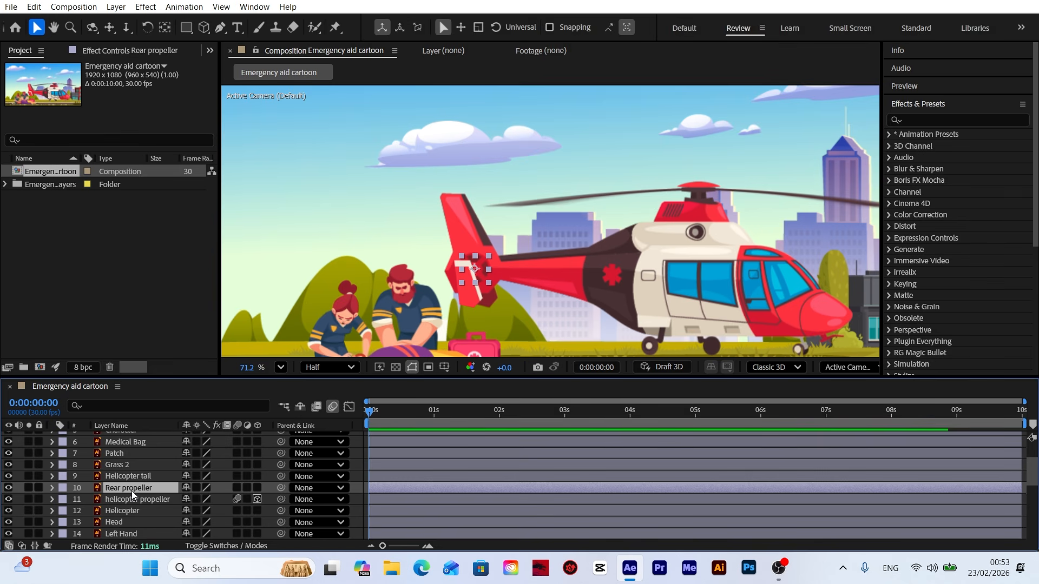
key(r)
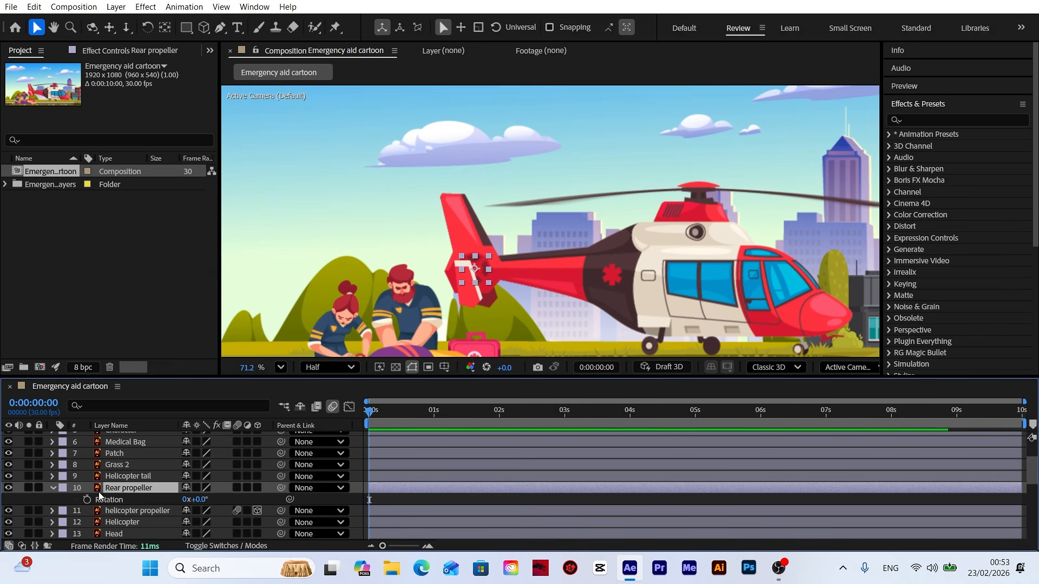
alt+click(87, 499)
text(tim)
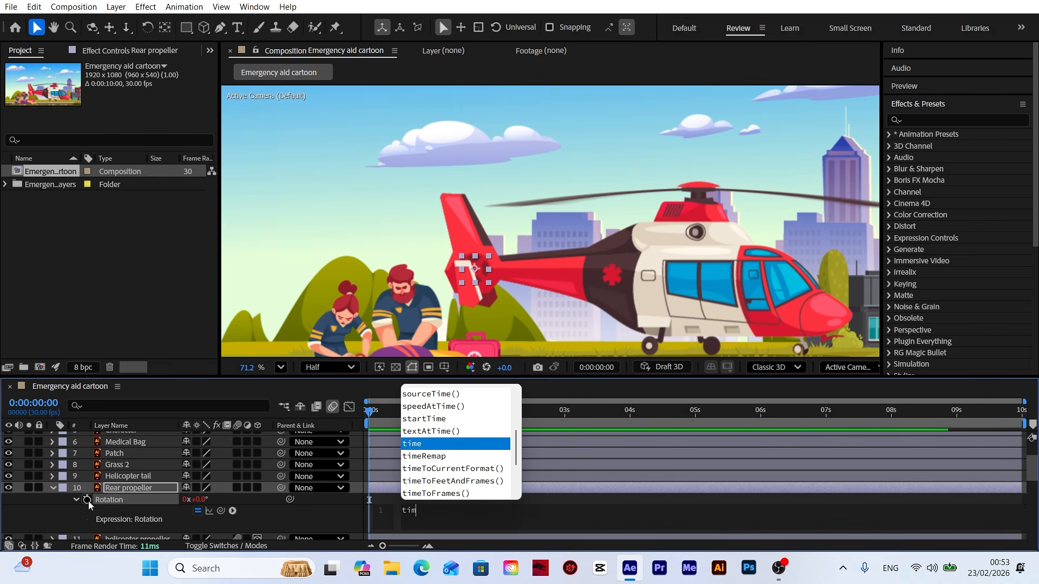
text(e*1500)
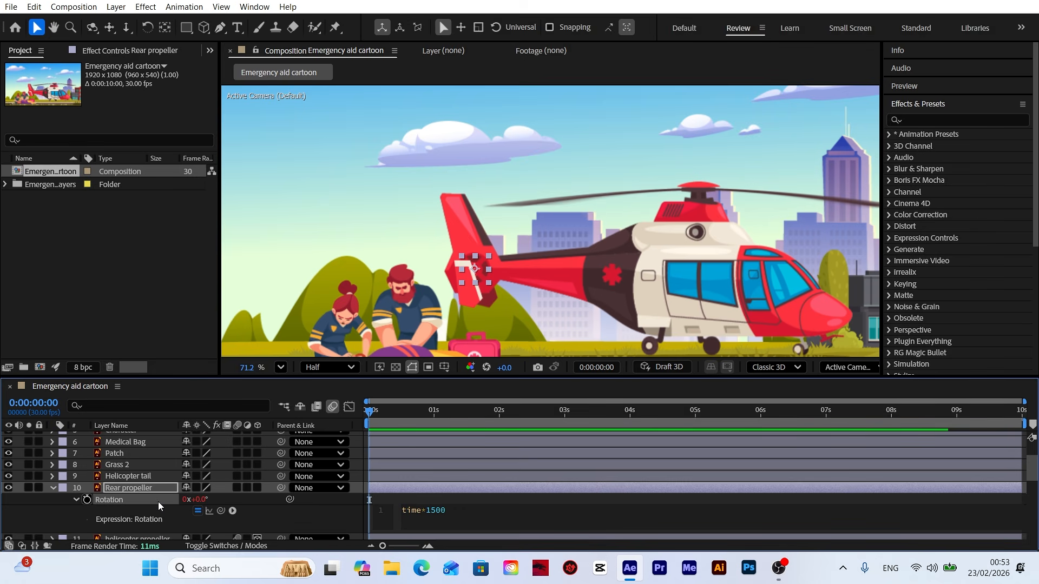
click(320, 514)
key(space)
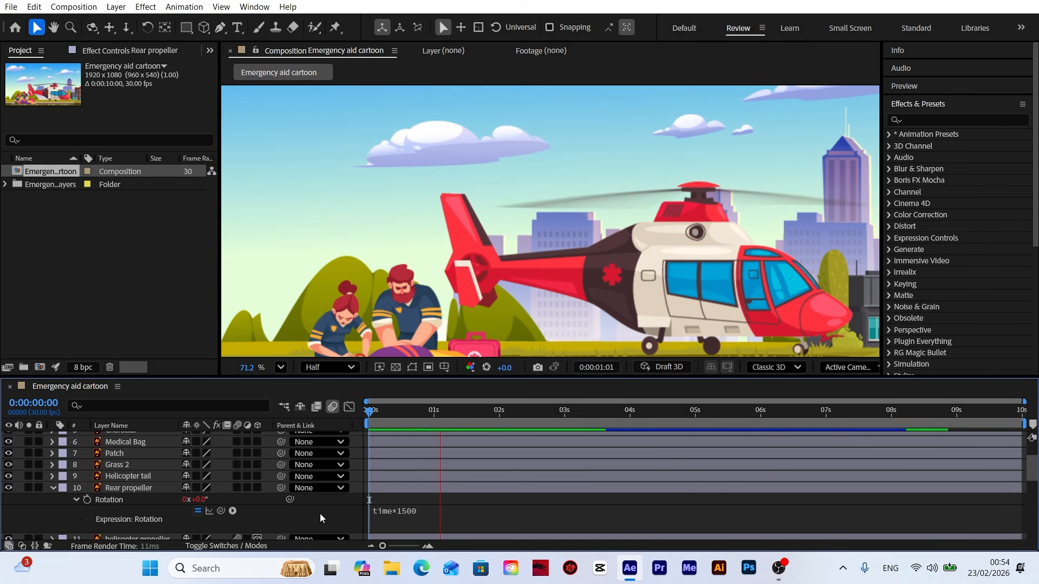
click(373, 412)
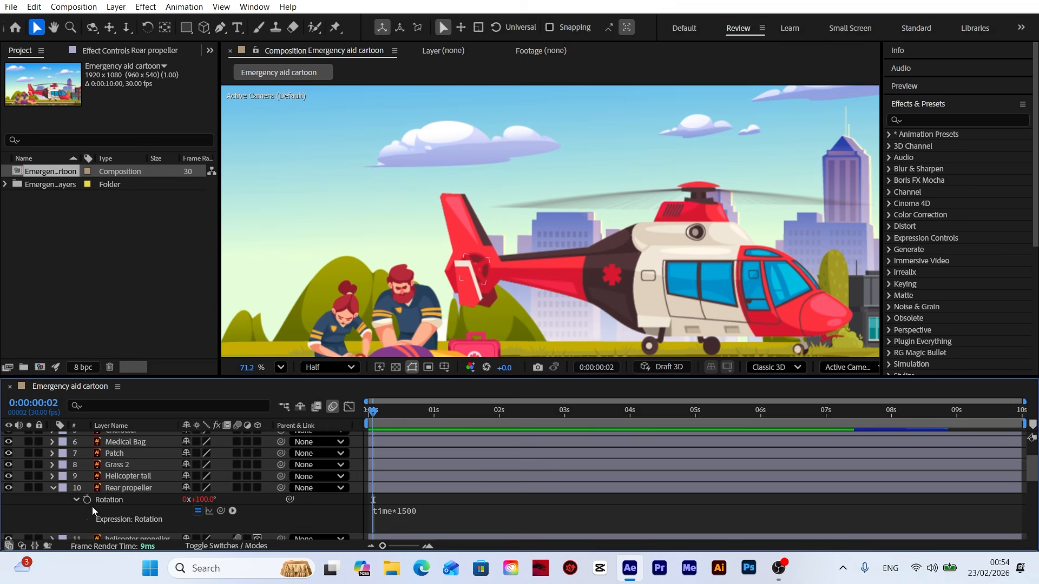
Collapse the Rear propeller layer, enable its motion blur and preview the blurred spin.
click(52, 488)
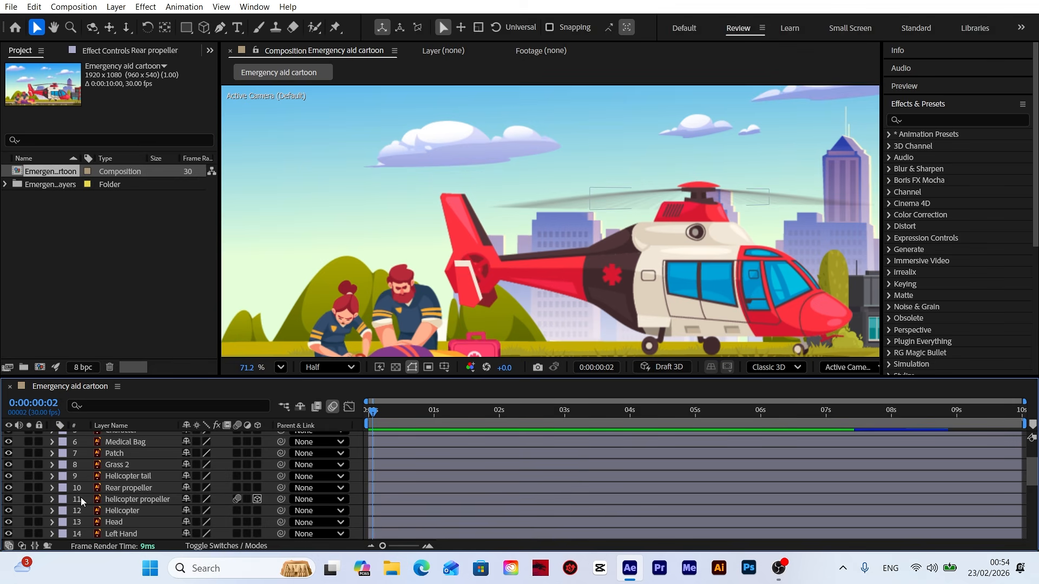
click(236, 488)
key(space)
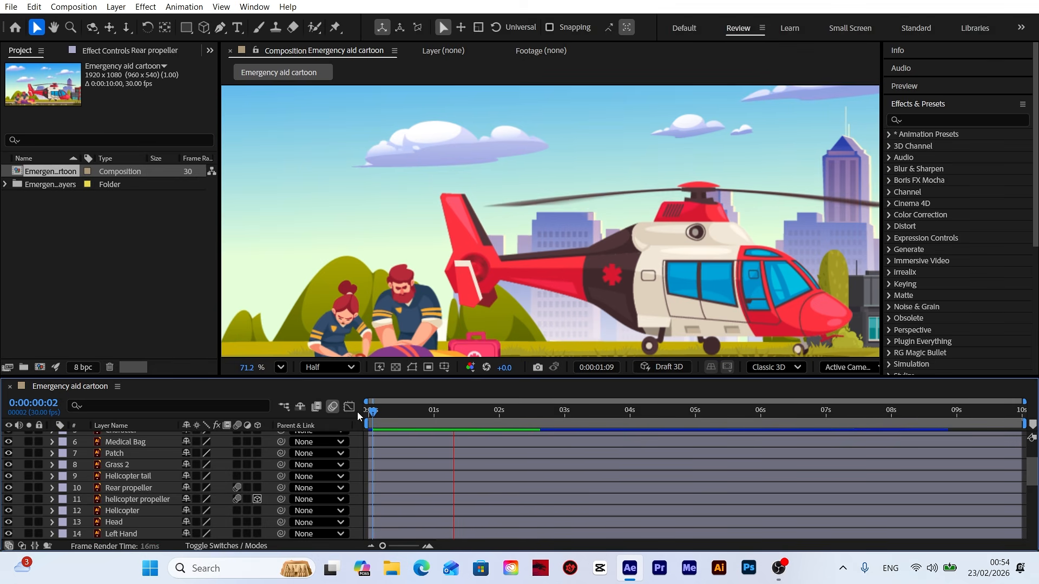
click(372, 413)
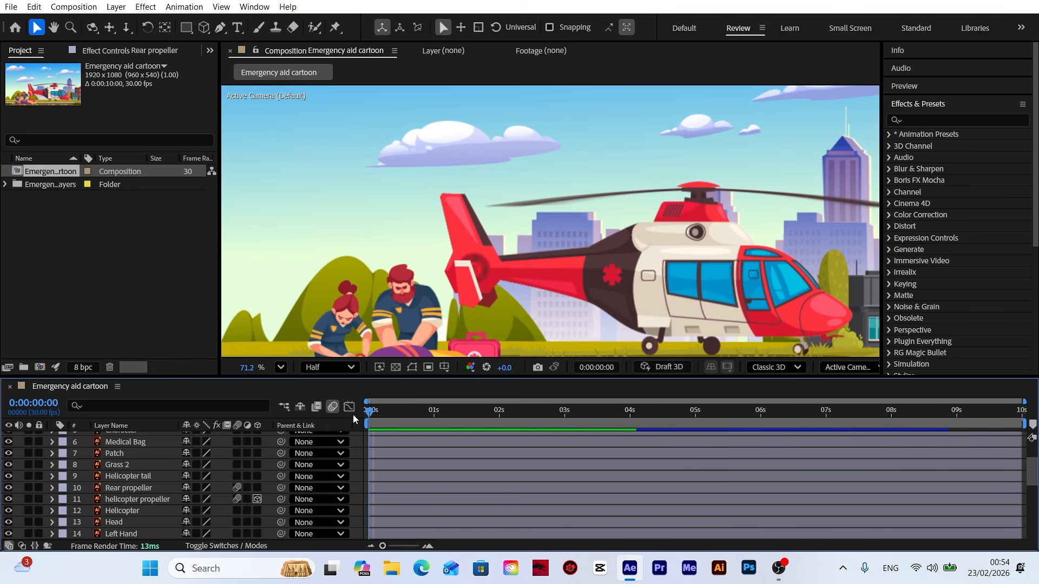
Fit the whole composition in the viewer and preview both spinning propellers from the first frame.
click(281, 368)
click(299, 127)
key(space)
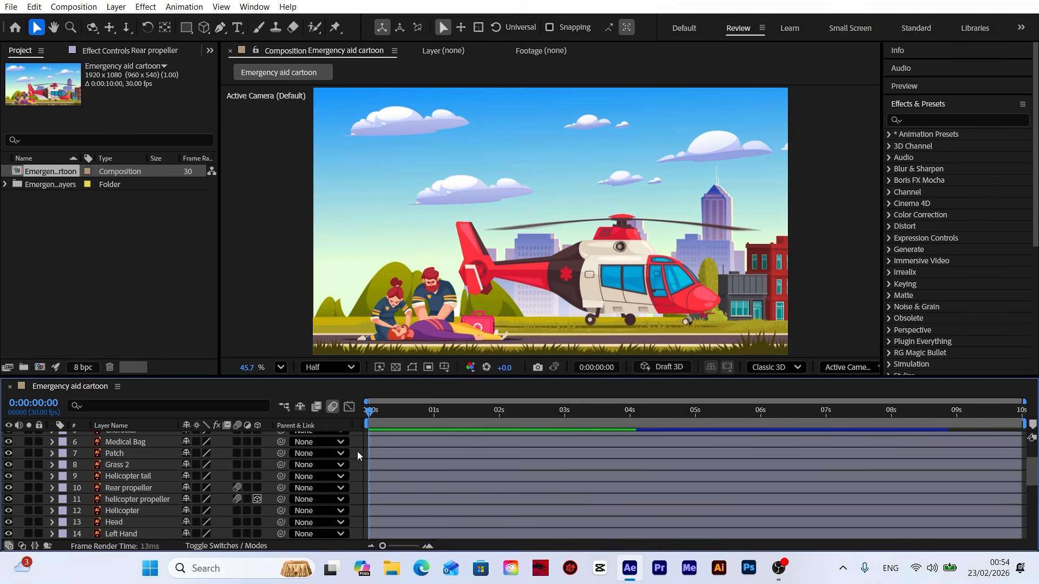
key(space)
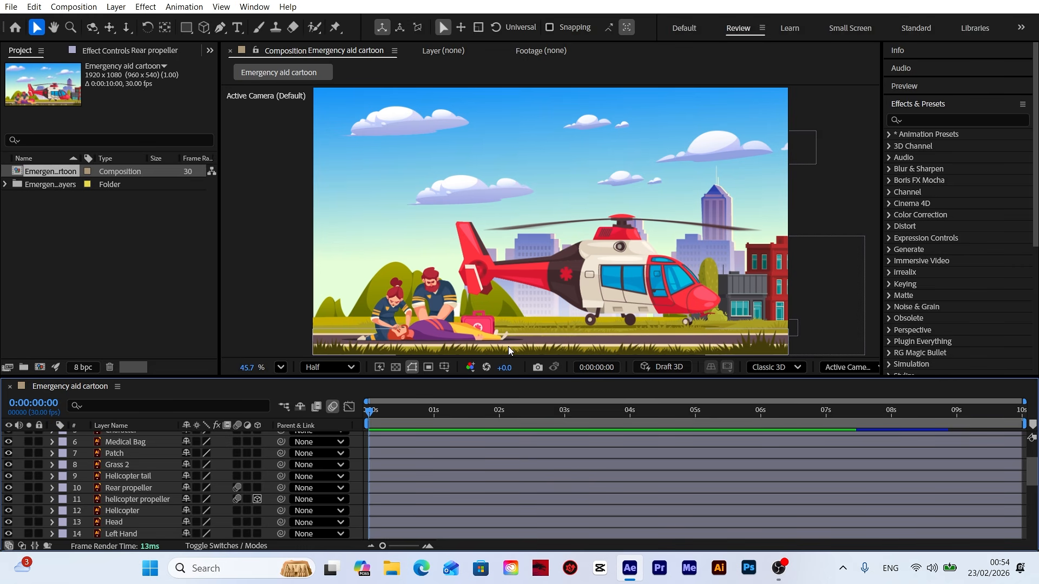
Find the Wave Warp effect and apply it to the Grass 1 layer.
scroll(147, 475, up, 2)
click(119, 440)
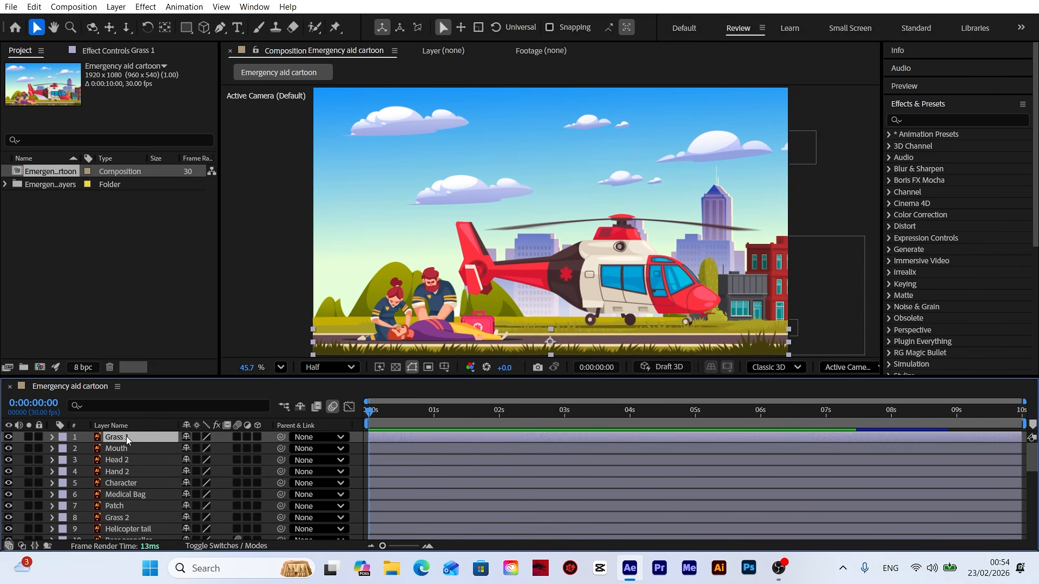
click(952, 119)
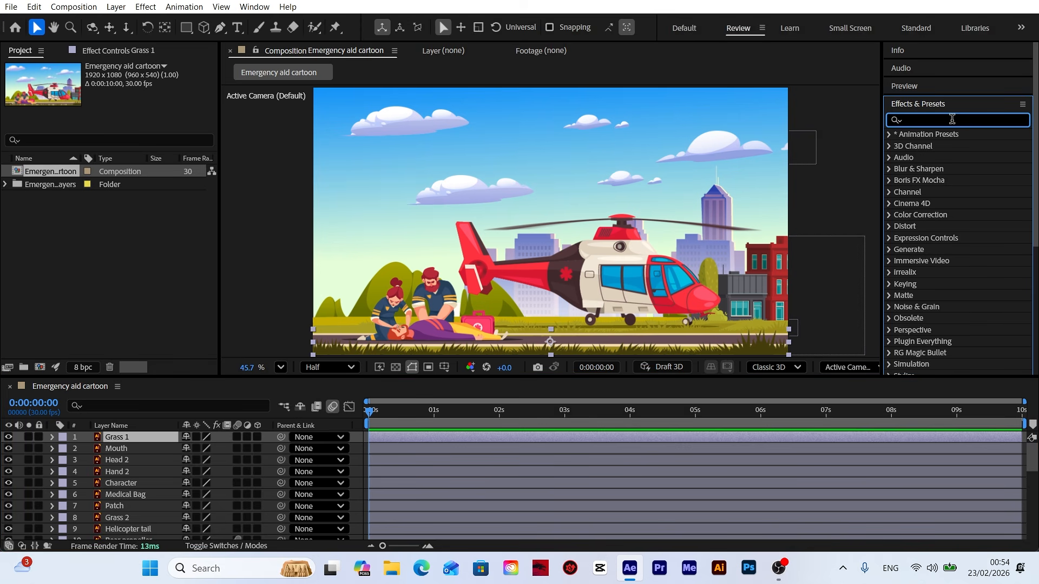
text(wave)
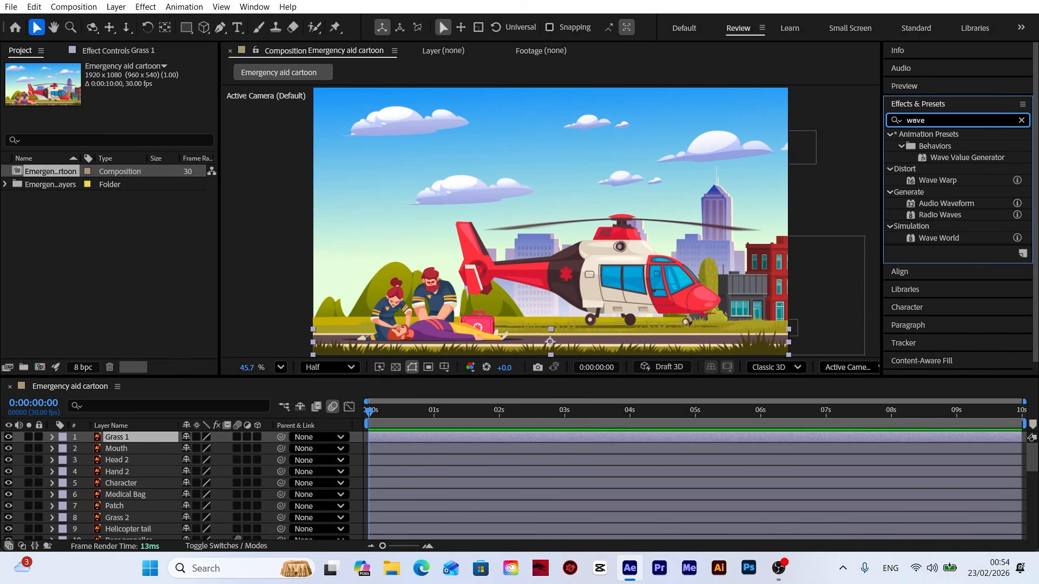
drag(937, 180, 112, 441)
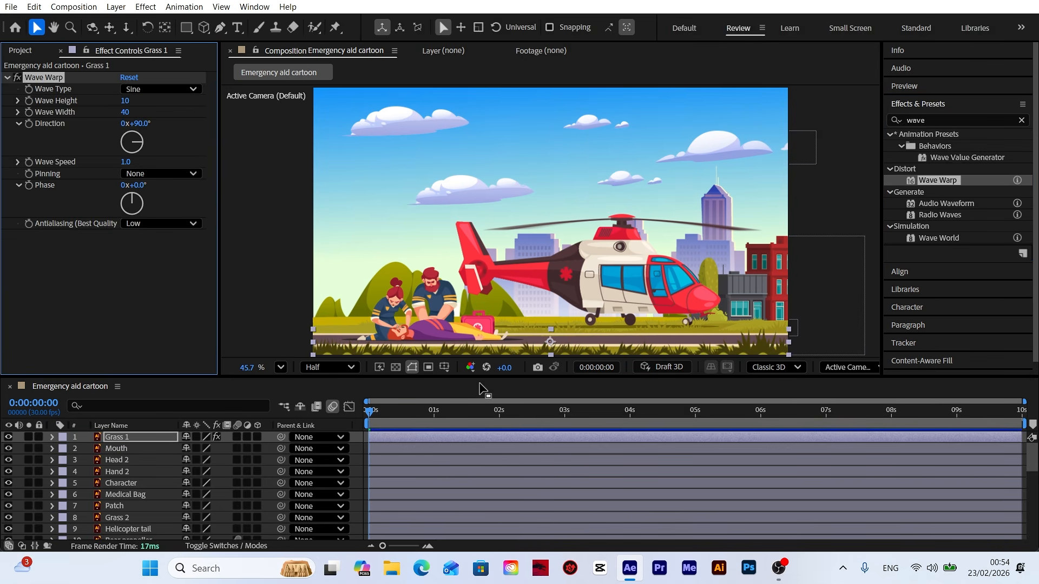
Set the Pinning of Grass 1's Wave Warp to All Edges and preview the grass motion from the first frame.
click(160, 173)
click(161, 206)
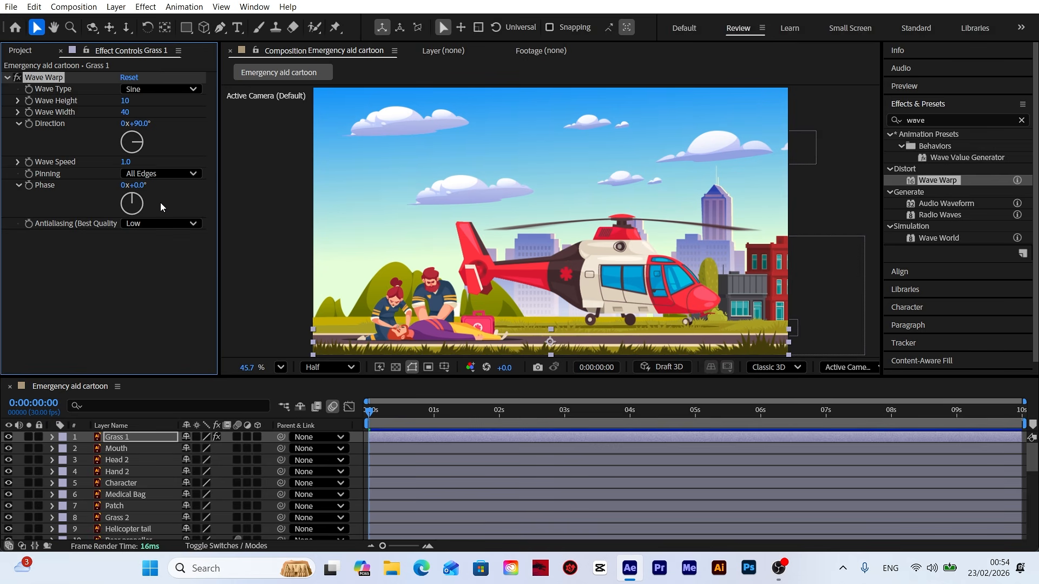
click(167, 267)
click(362, 462)
key(space)
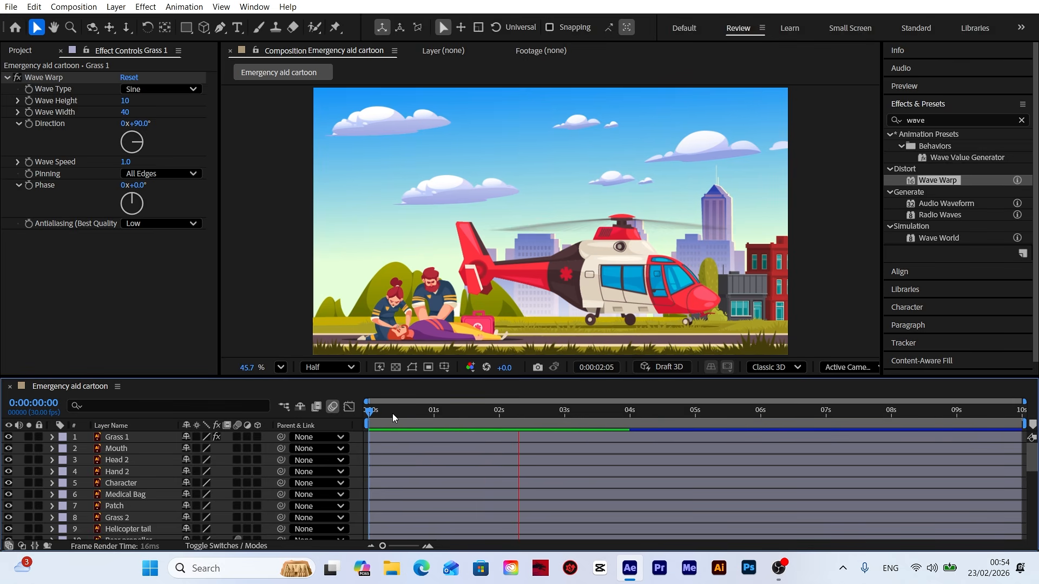
drag(384, 413, 346, 414)
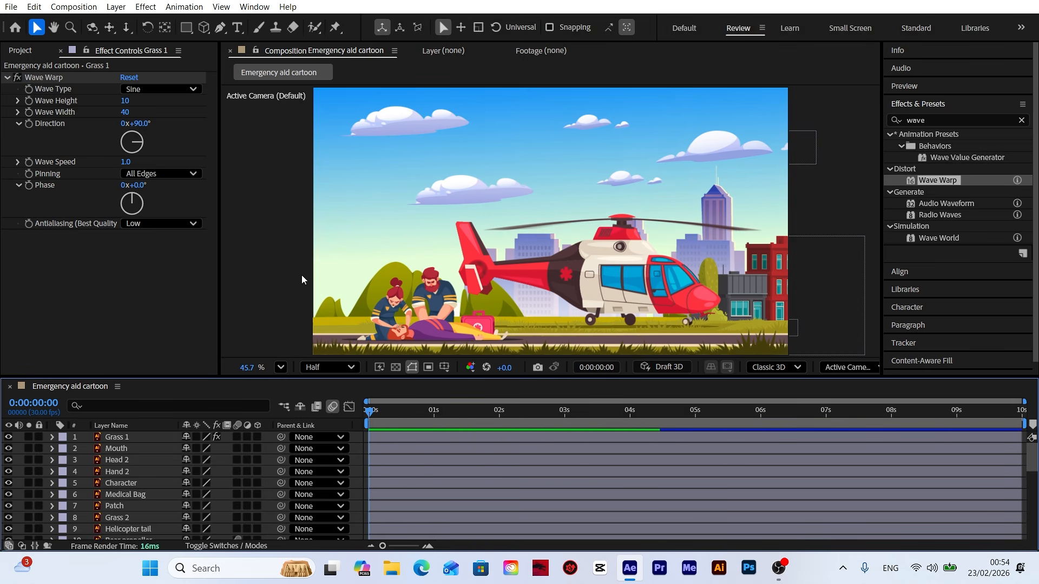
Copy the Wave Warp effect from the Grass 1 layer and paste it onto the Grass 2 layer.
click(52, 79)
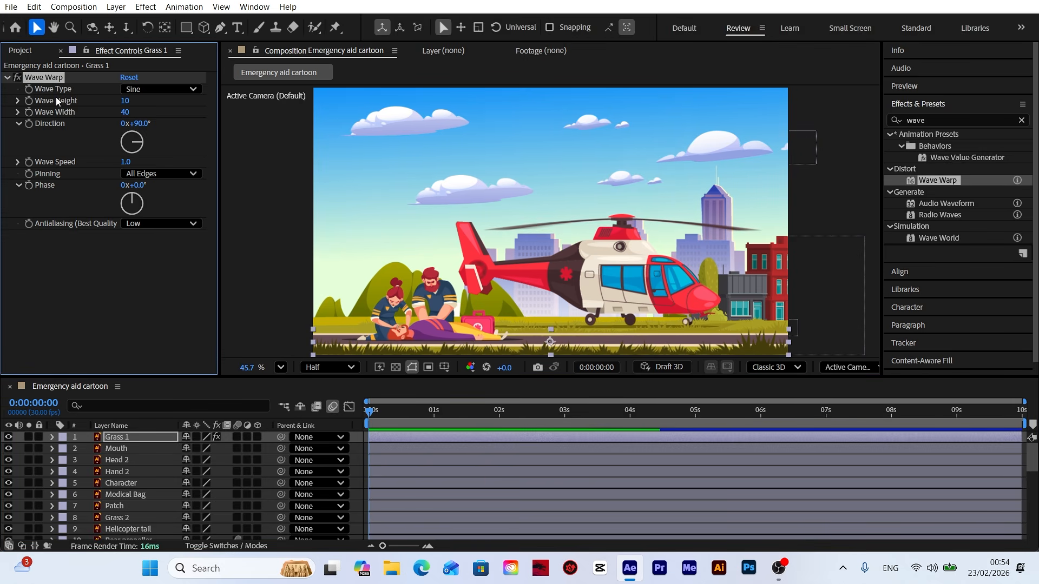
click(34, 8)
click(60, 80)
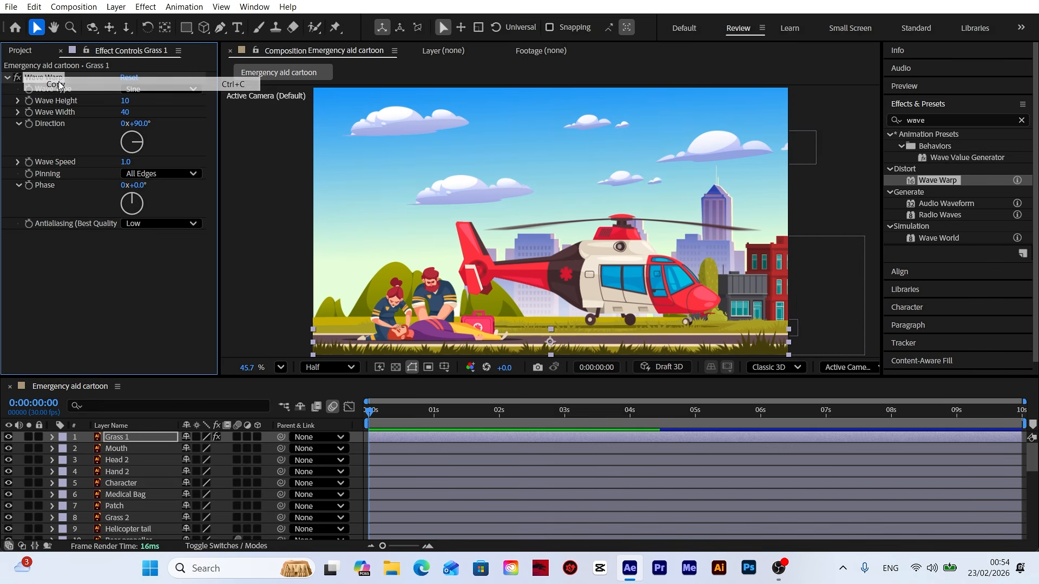
scroll(135, 484, down, 3)
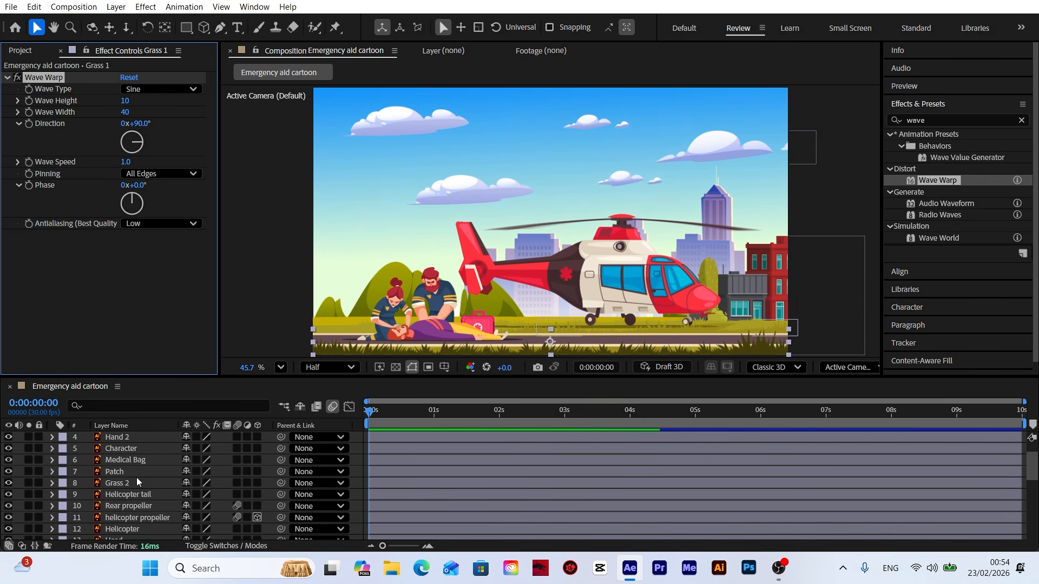
click(122, 447)
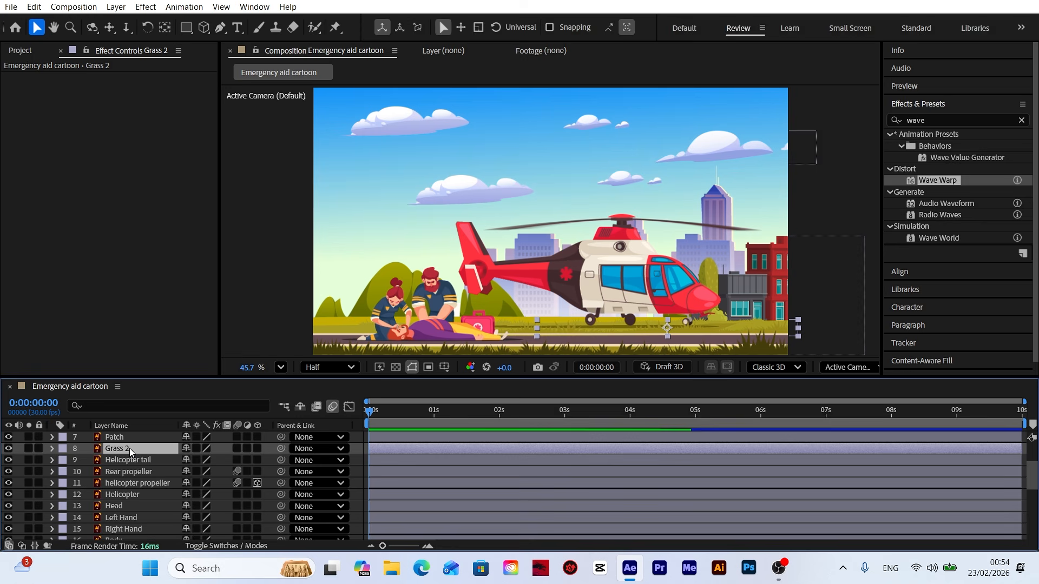
click(37, 6)
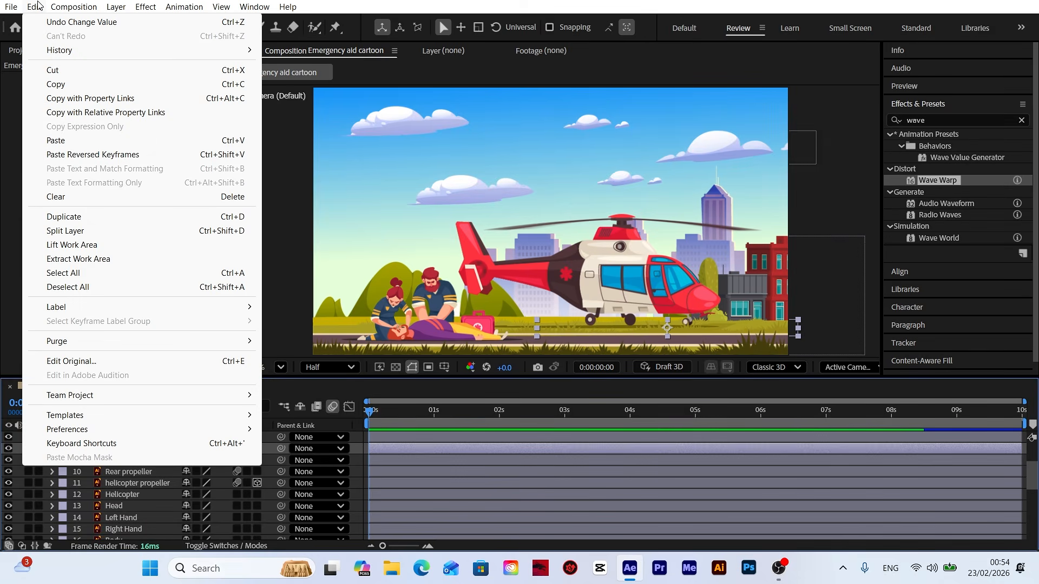
click(61, 140)
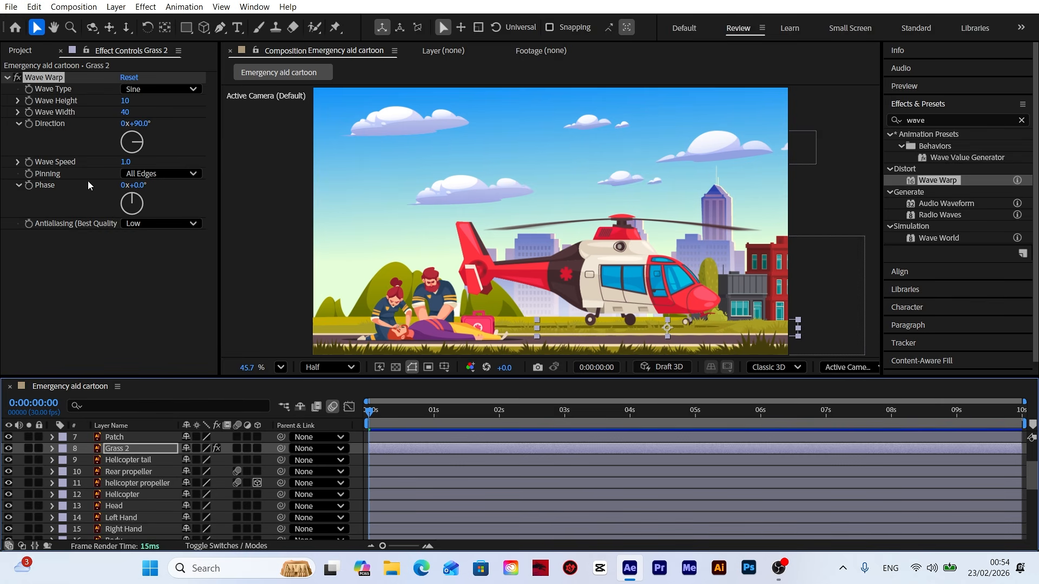
Set the Wave Speed of Grass 2's Wave Warp to 3 and preview the motion from the first frame.
click(125, 162)
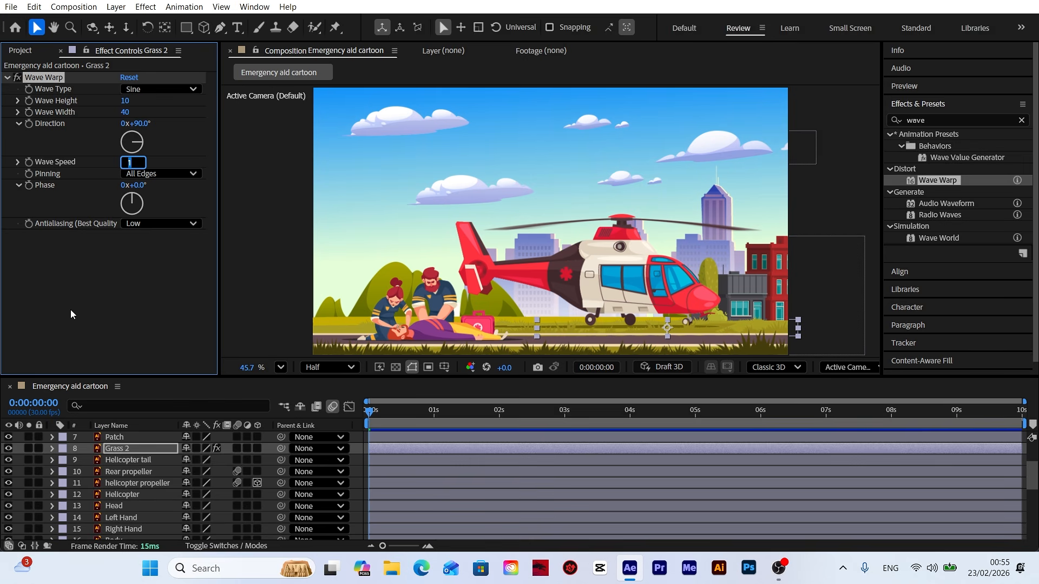
text(3)
key(Return)
click(137, 293)
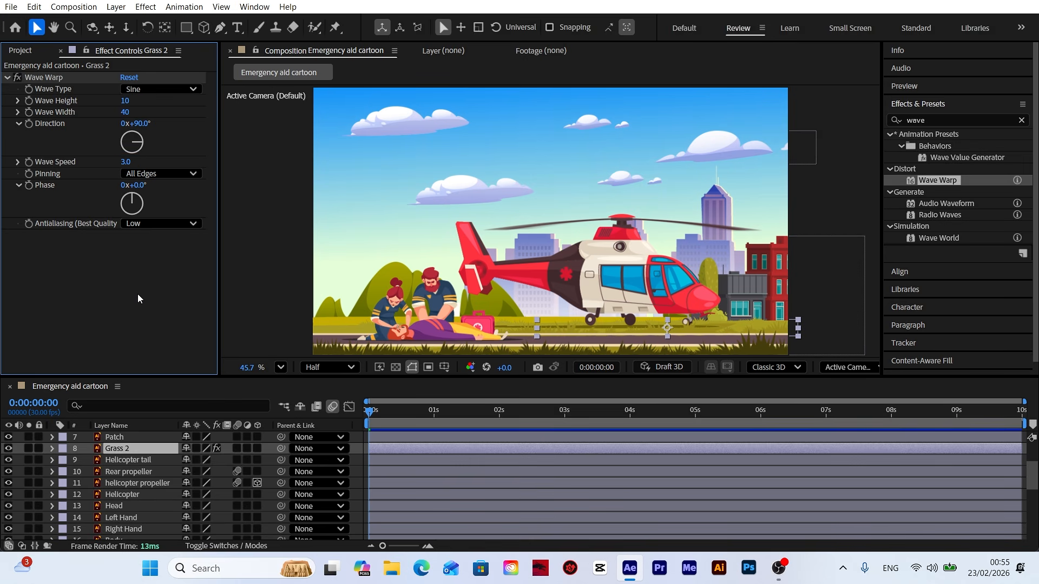
key(space)
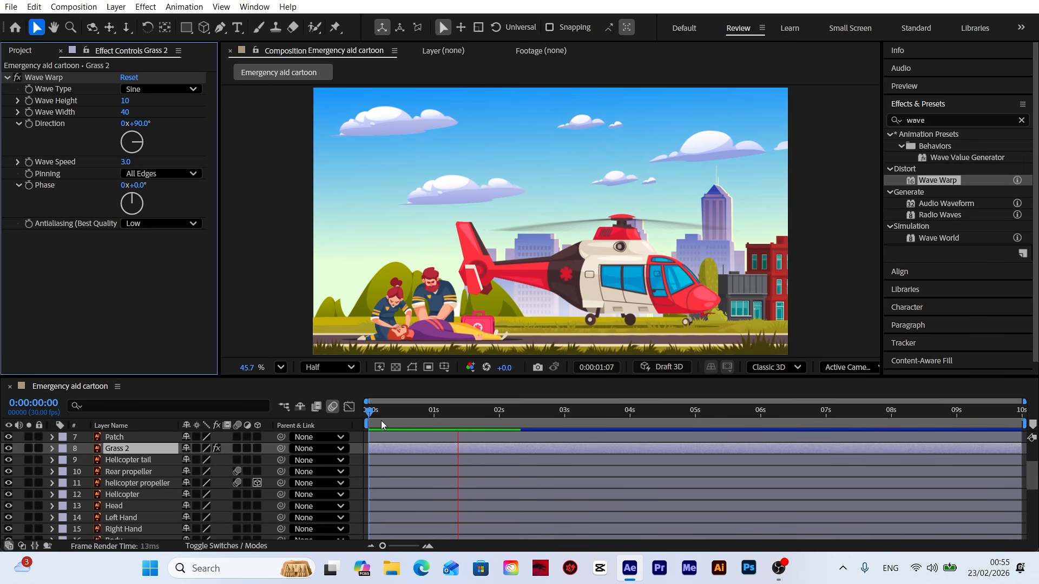
drag(371, 414, 330, 414)
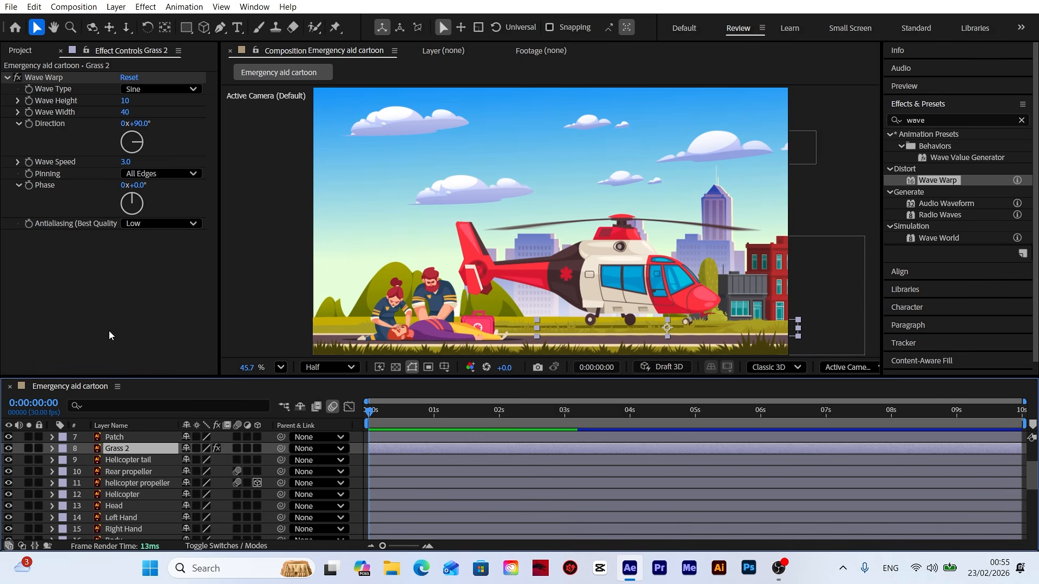
Paste the copied Wave Warp effect onto the Grass 3 and Grass 4 layers together.
scroll(157, 485, down, 2)
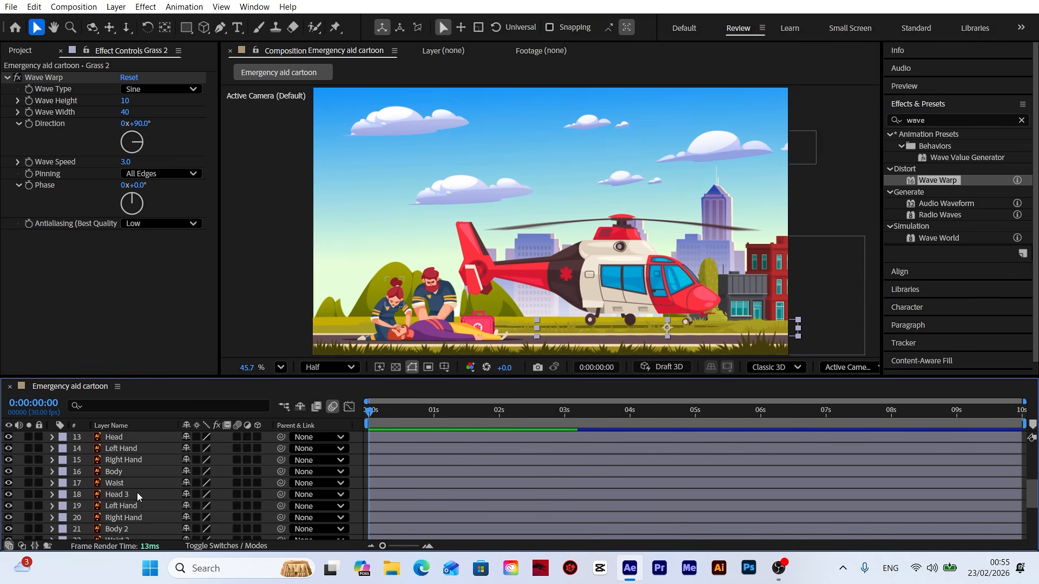
scroll(137, 495, down, 1)
click(136, 527)
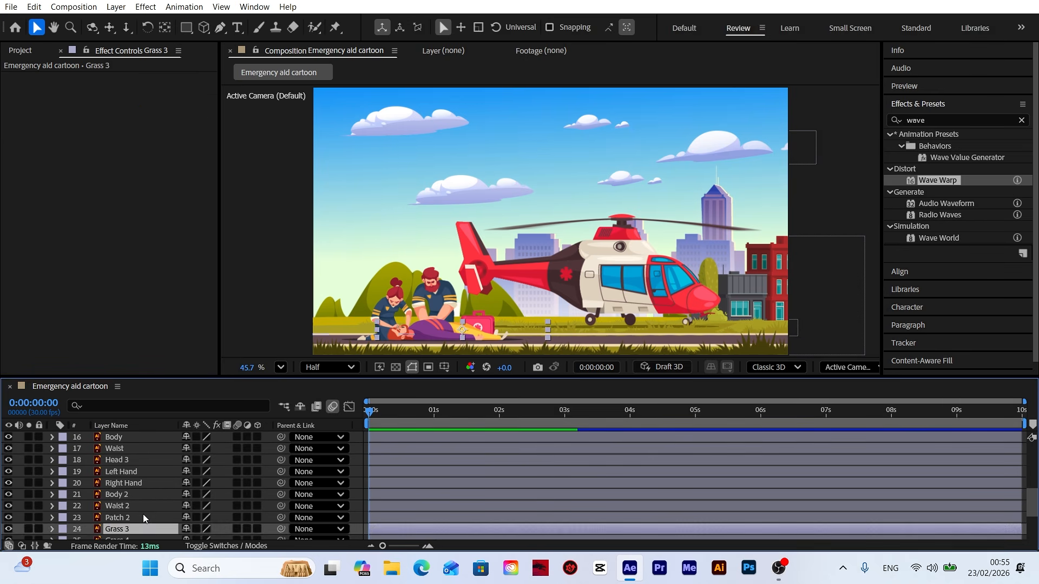
scroll(135, 519, down, 1)
shift+click(130, 505)
click(34, 6)
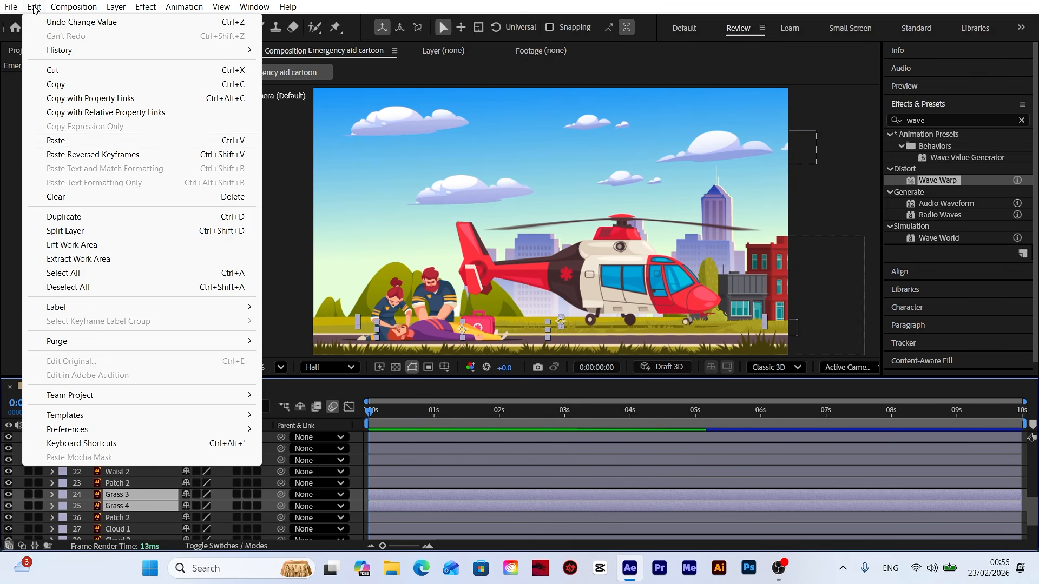
click(49, 142)
Set the Wave Speed of Grass 3's Wave Warp to 3.
click(130, 494)
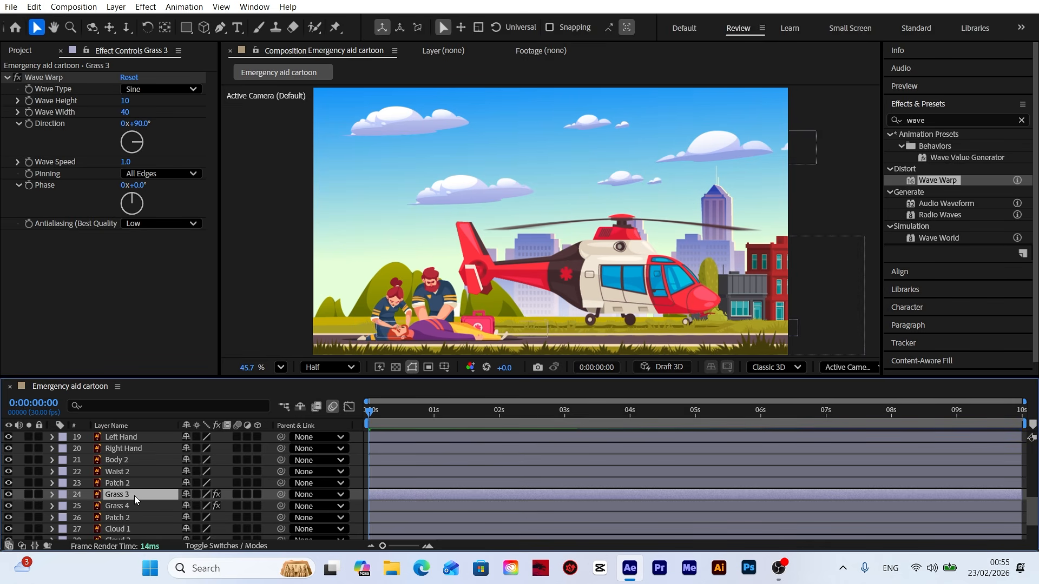
click(132, 161)
click(172, 296)
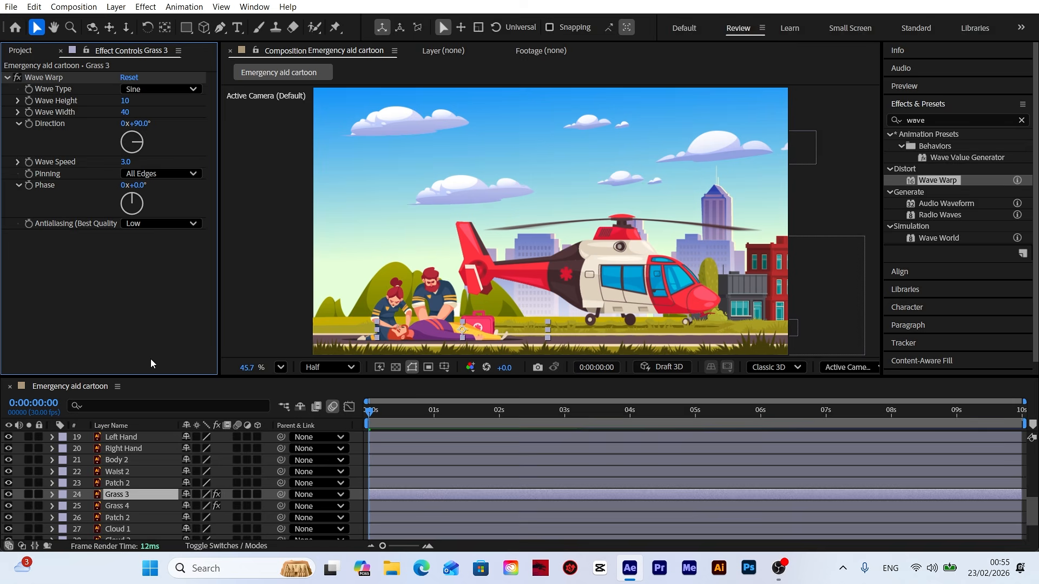
Set the Wave Speed of the Grass 4 layer's Wave Warp to 3.
click(125, 508)
click(126, 162)
text(3)
click(123, 307)
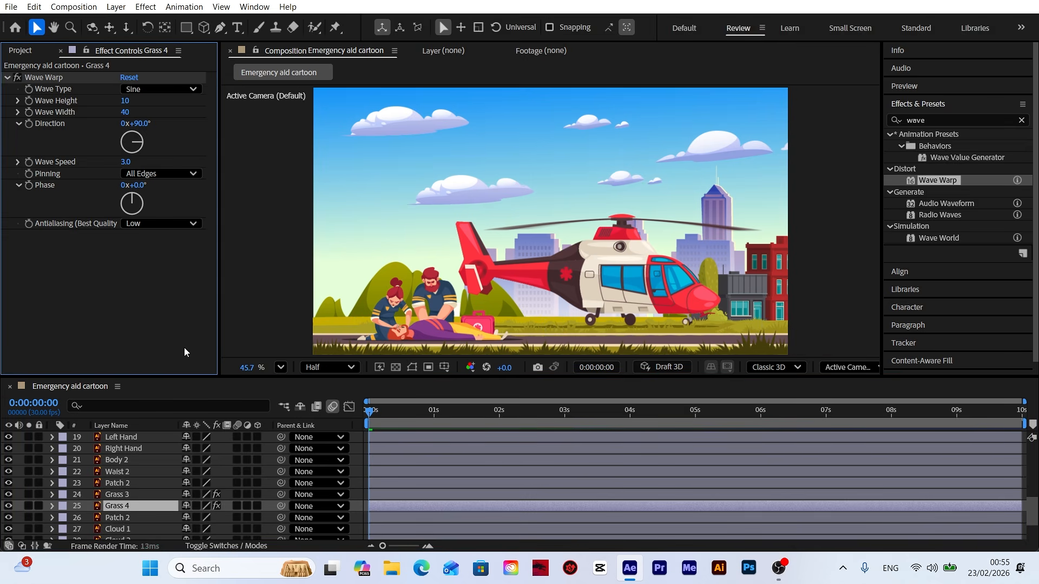
Preview the waving grass twice from the first frame and return the playhead to the start.
key(space)
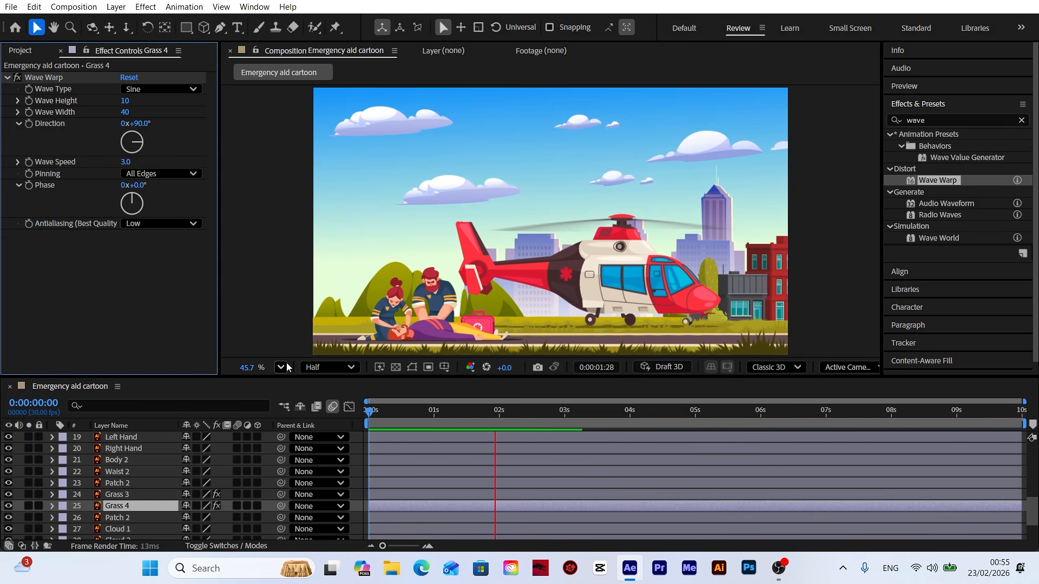
drag(384, 414, 365, 421)
click(357, 468)
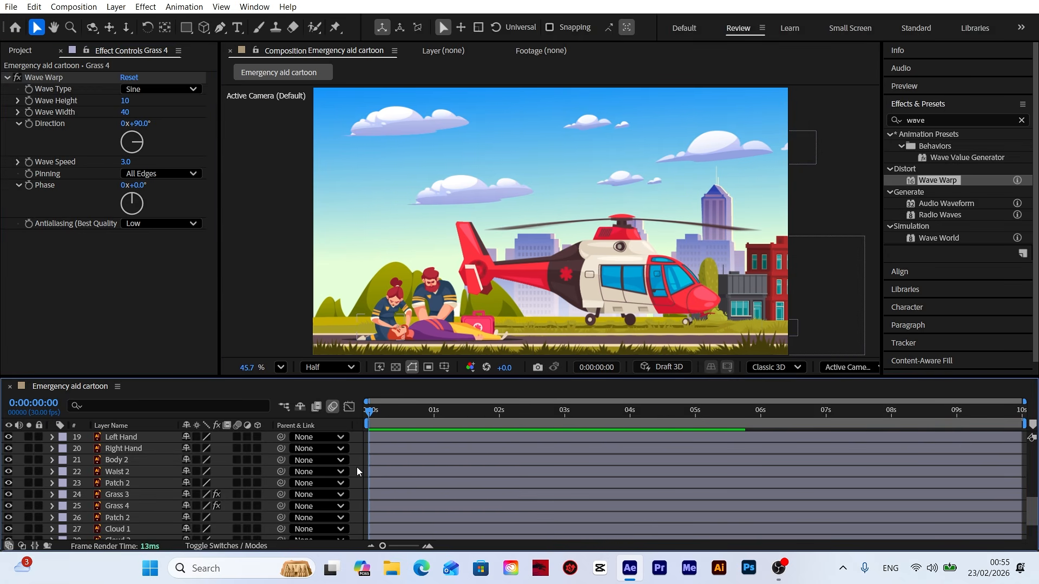
key(space)
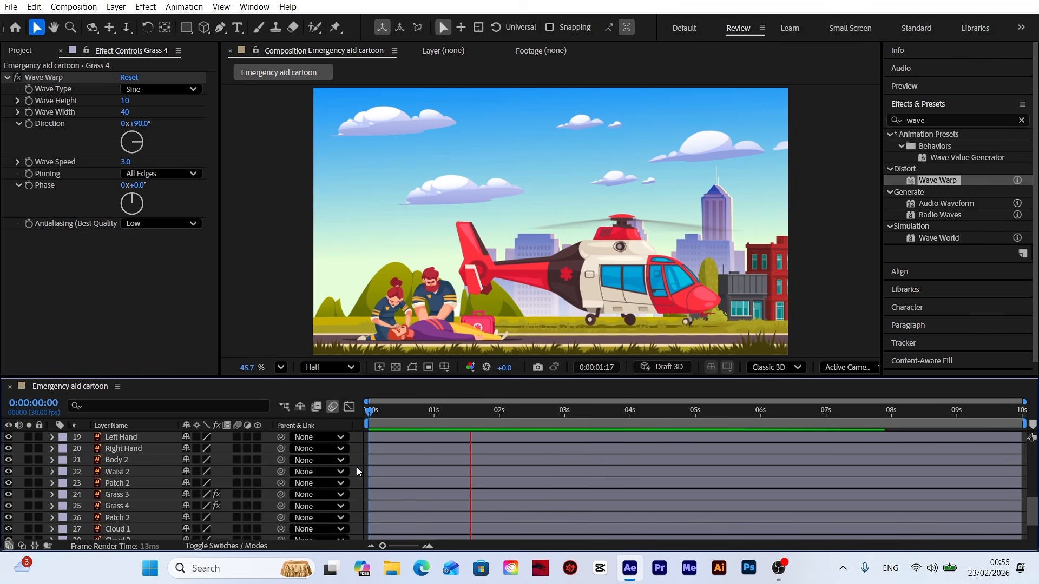
click(377, 413)
click(363, 414)
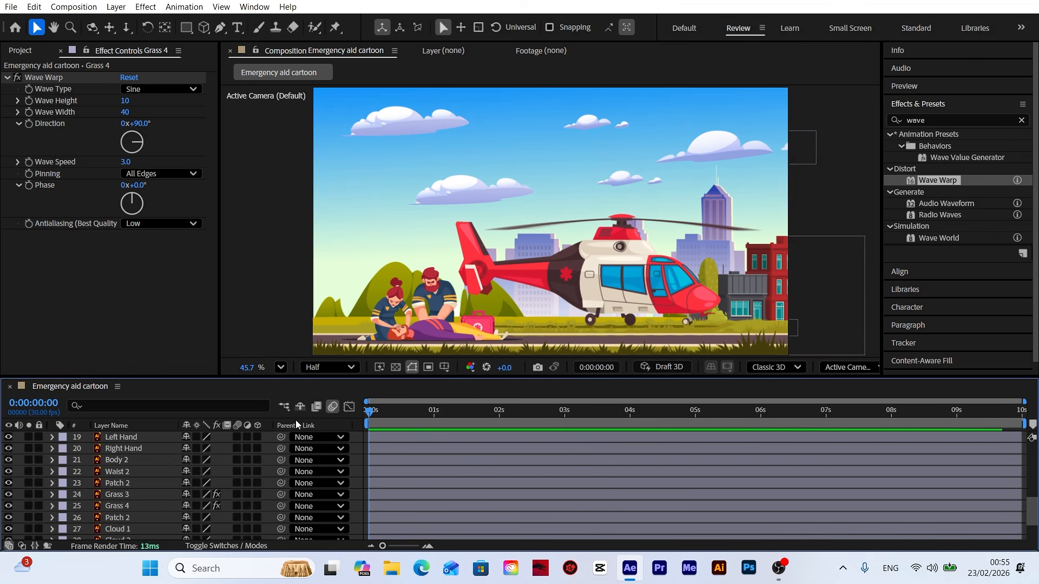
Try full preview resolution on a close view of the two paramedics, and return it to half resolution.
scroll(432, 300, up, 6)
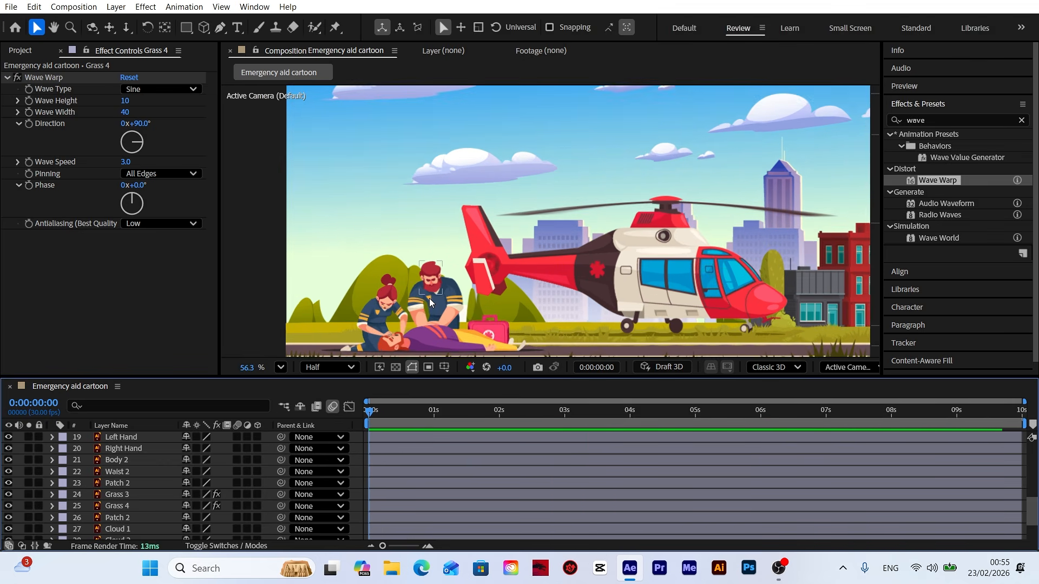
drag(433, 301, 479, 219)
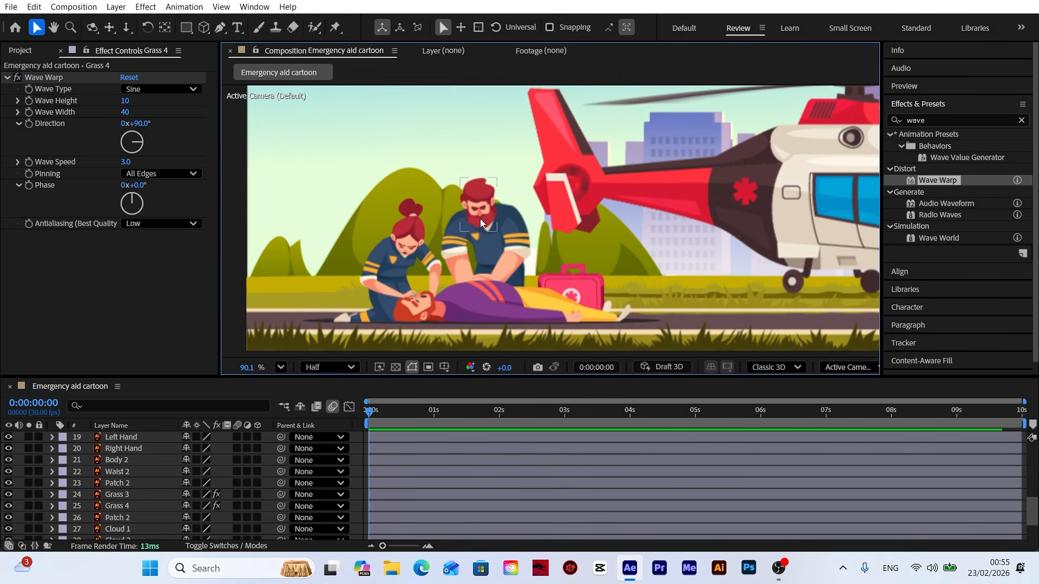
scroll(479, 219, up, 1)
click(327, 368)
click(325, 387)
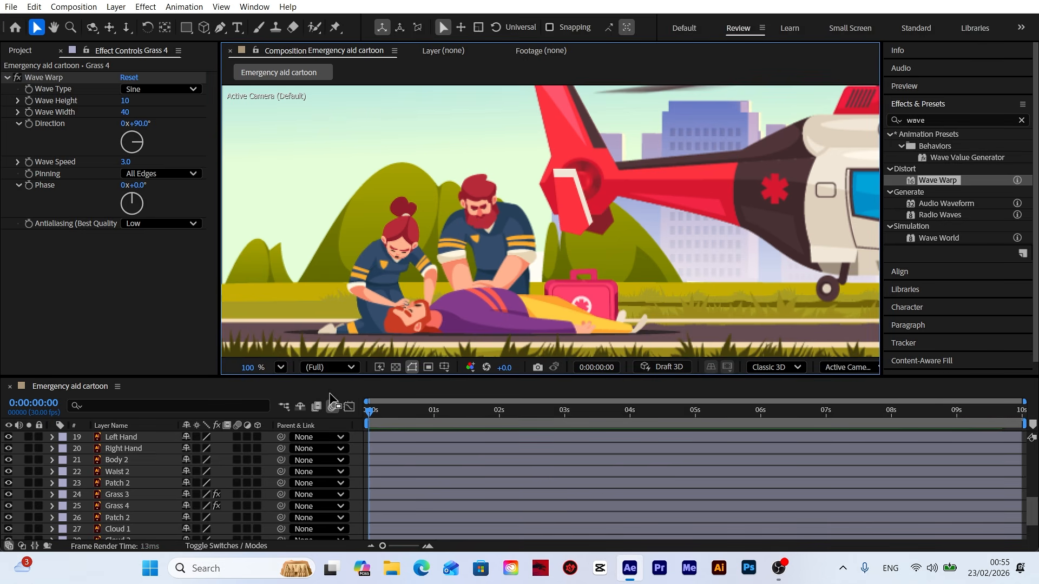
scroll(484, 239, up, 1)
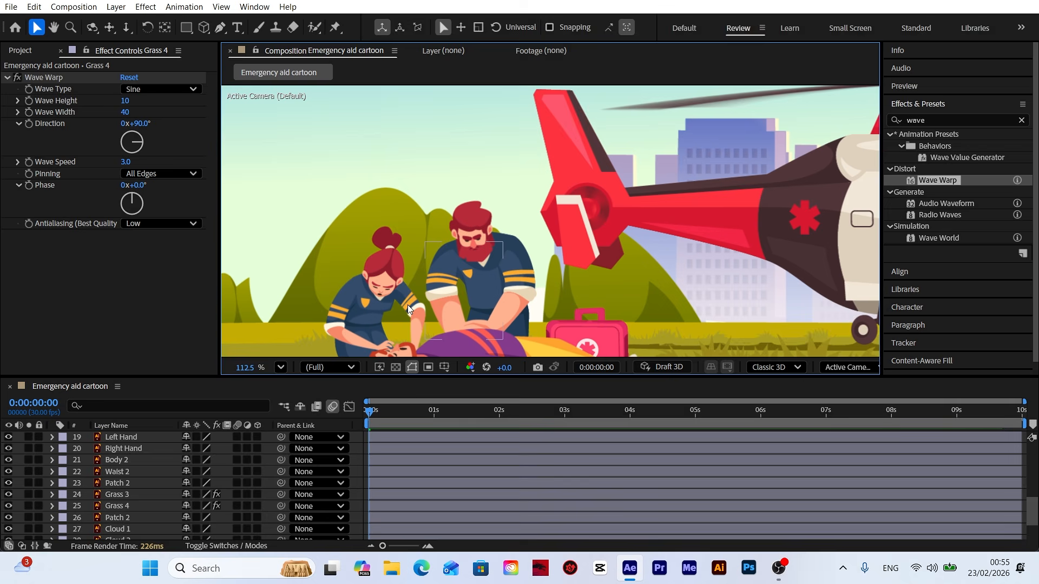
click(332, 369)
click(328, 420)
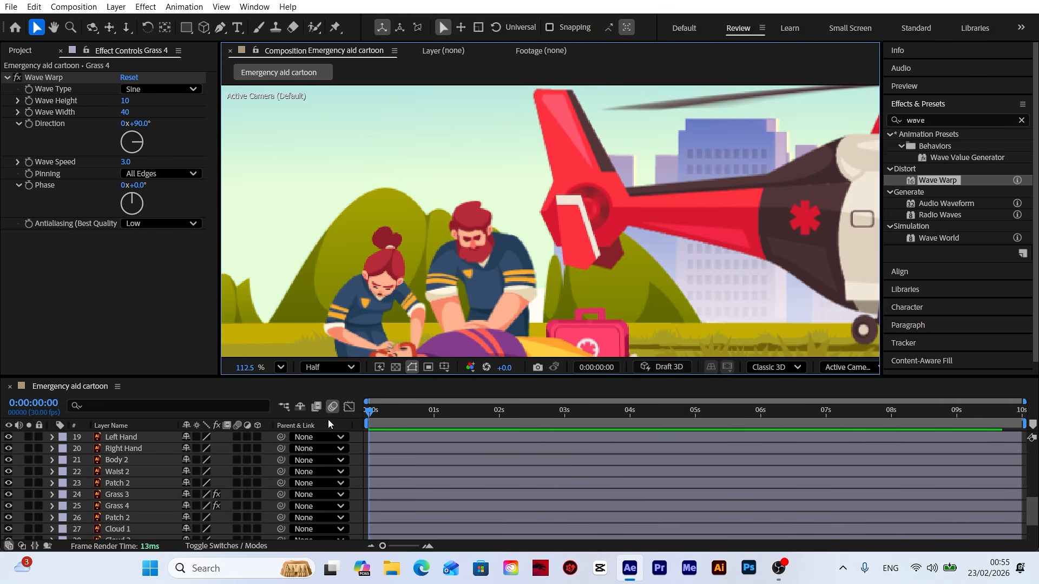
Move the anchor point of the male paramedic's Head layer down to the base of his neck.
click(475, 238)
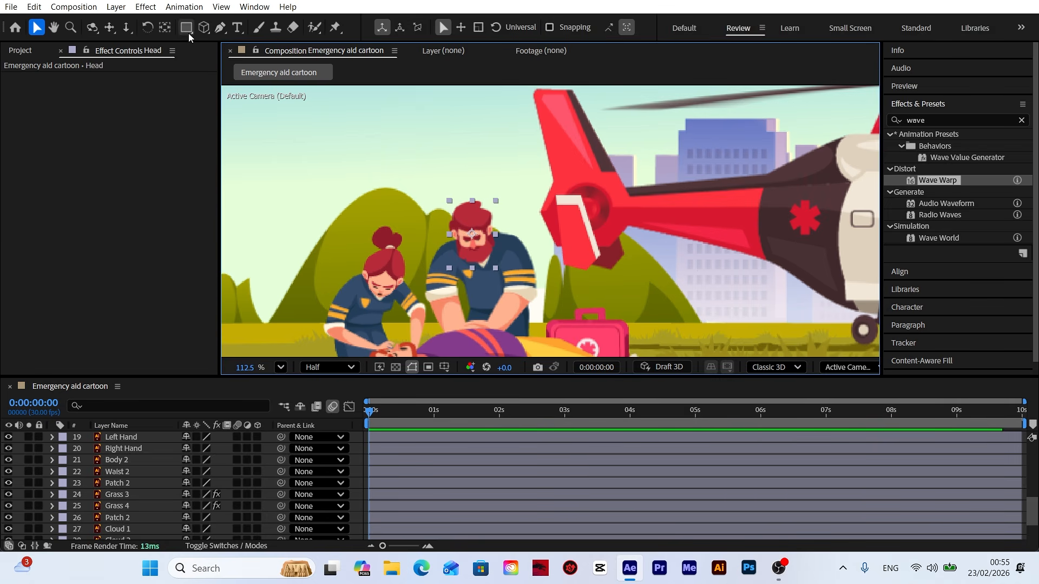
click(166, 28)
scroll(144, 489, up, 5)
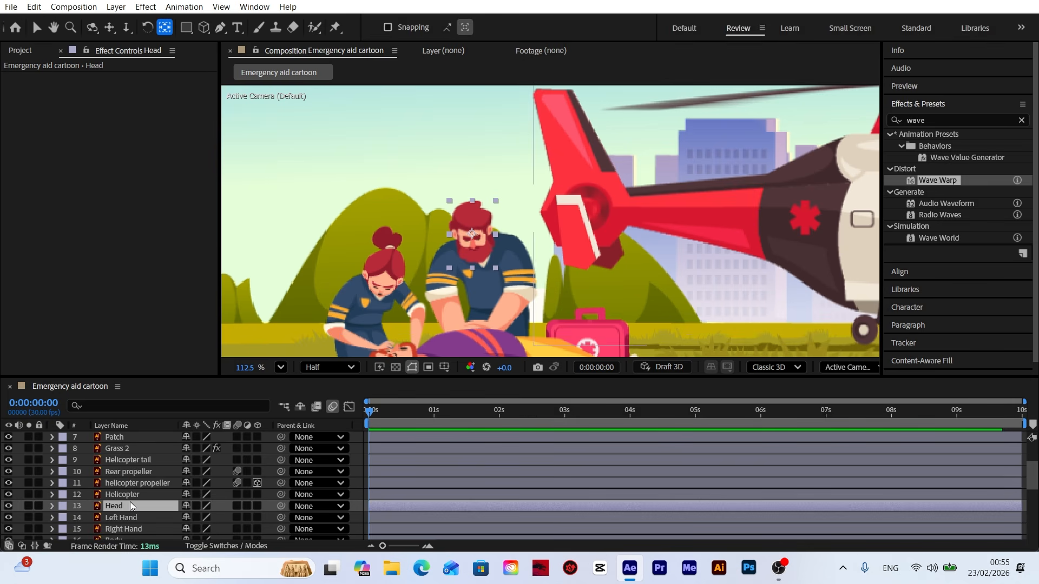
drag(472, 234, 481, 258)
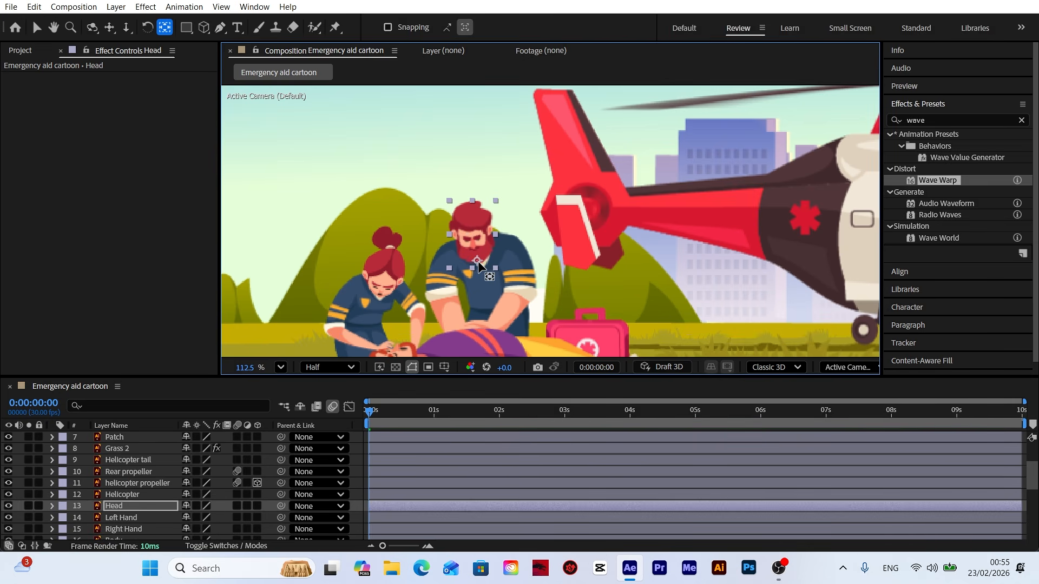
Isolate the male paramedic's Body layer, move its anchor point down to the waist, and show all layers again.
scroll(197, 481, down, 3)
click(128, 475)
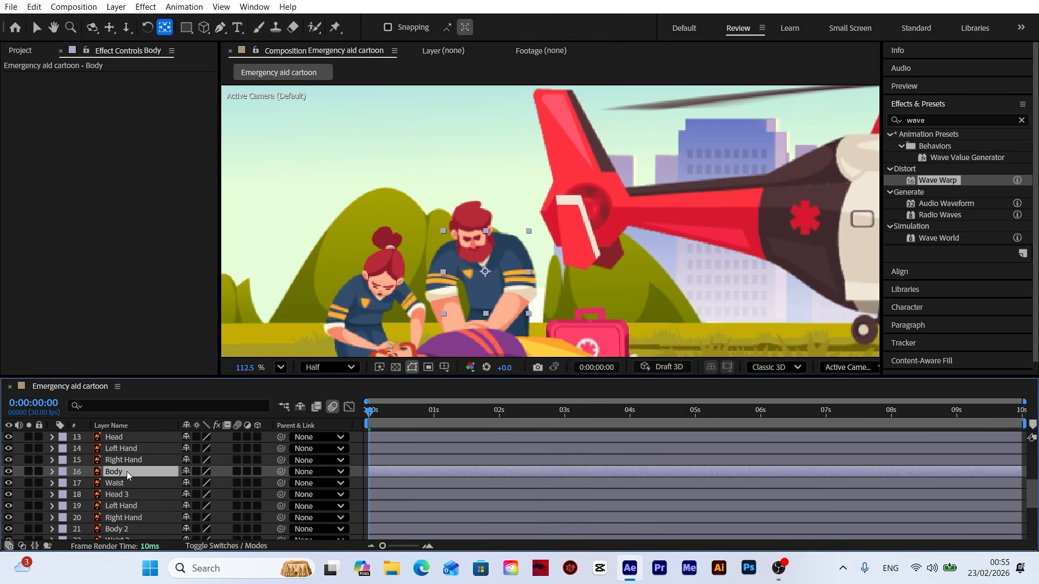
click(28, 471)
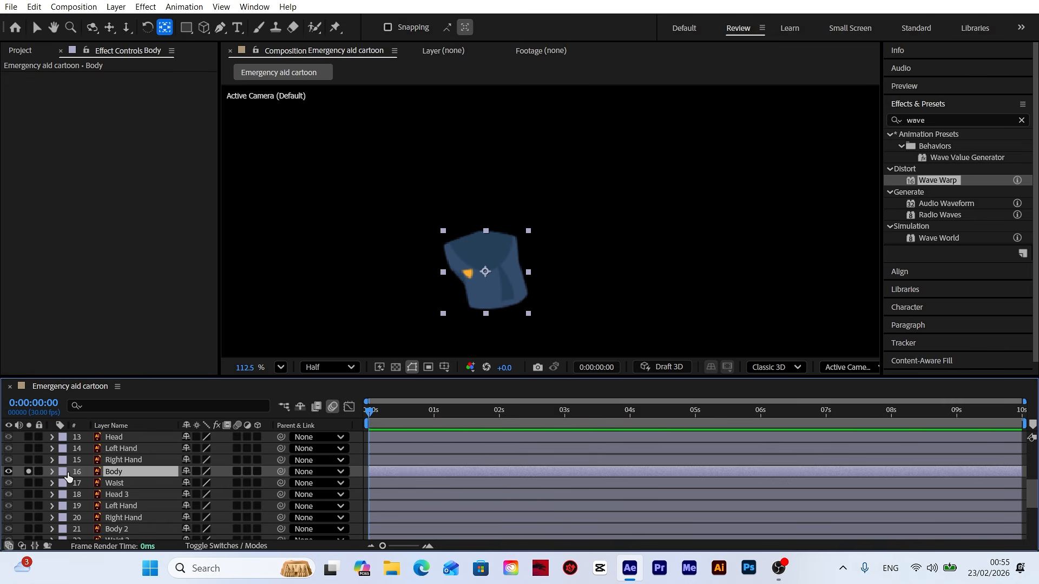
drag(485, 272, 501, 307)
click(28, 471)
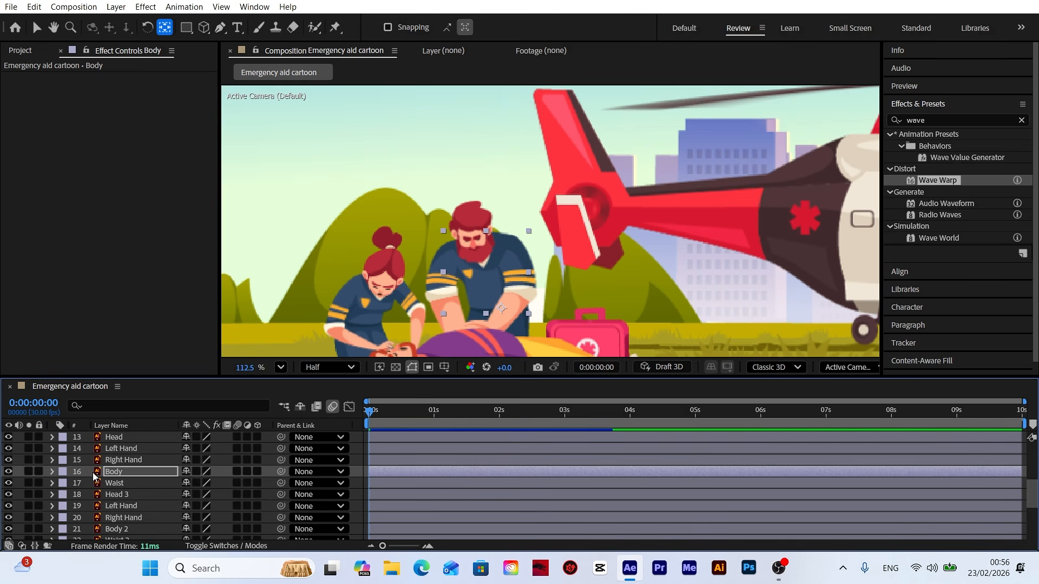
Solo the male paramedic's Left Hand layer and place puppet pins at the shoulder, elbow and wrist end of the arm.
key(v)
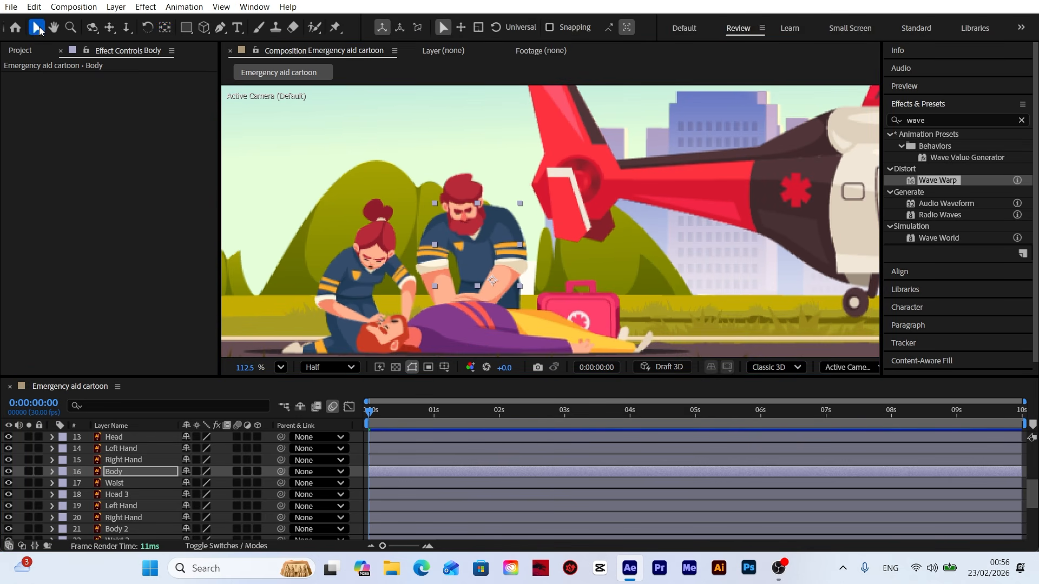
click(503, 287)
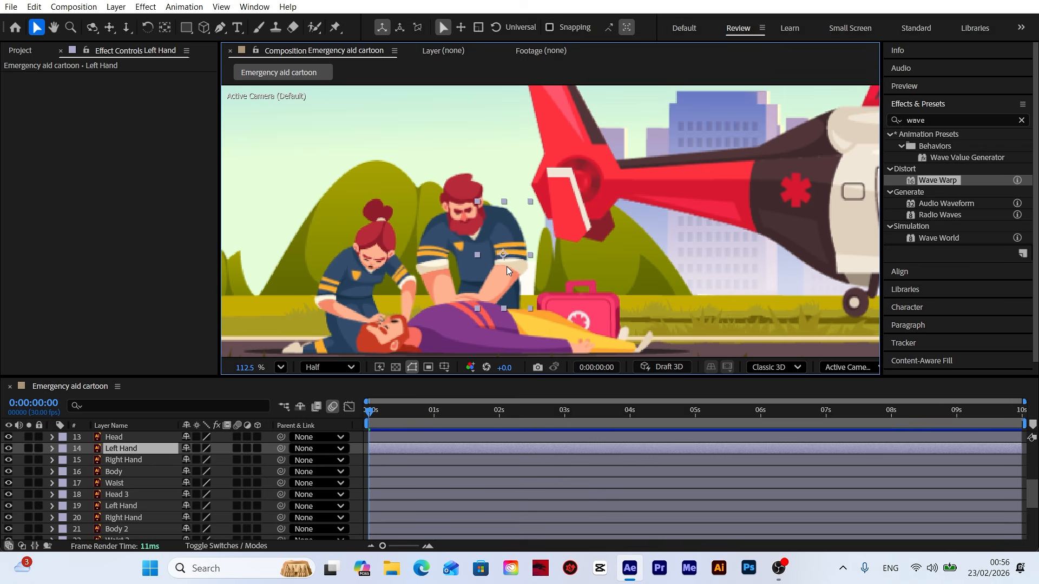
click(28, 448)
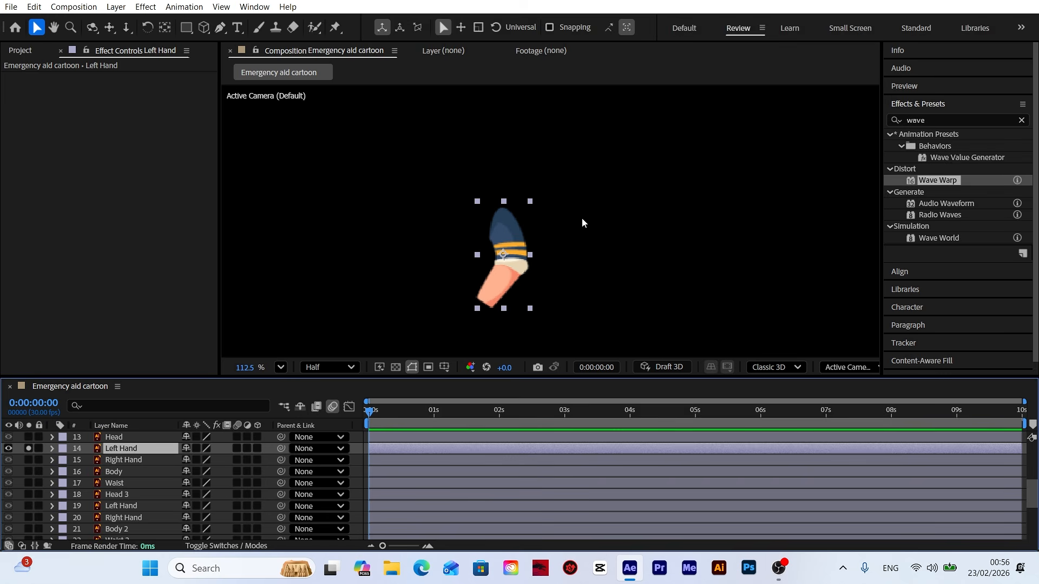
click(334, 27)
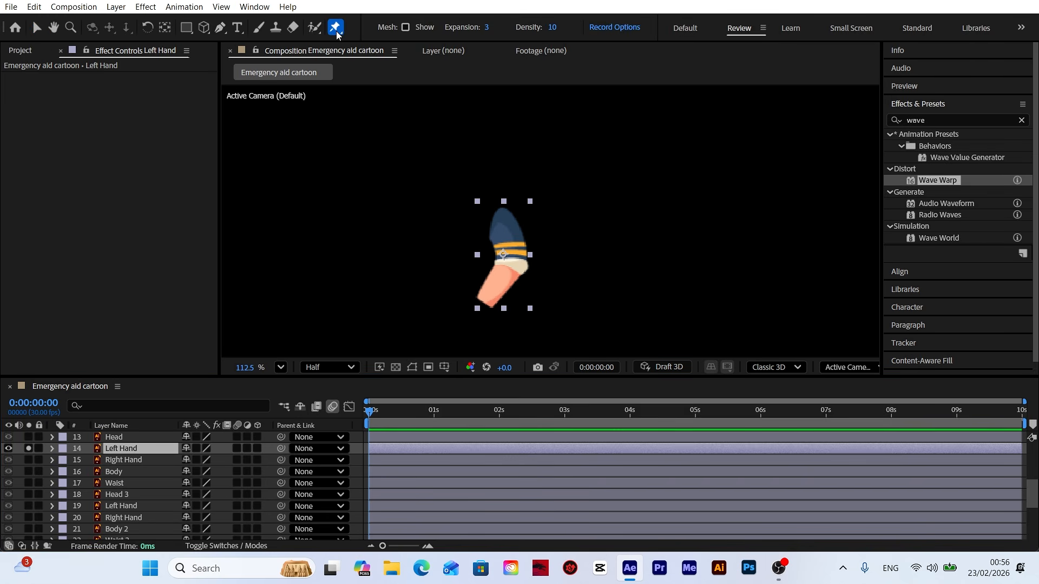
scroll(506, 140, up, 3)
click(503, 144)
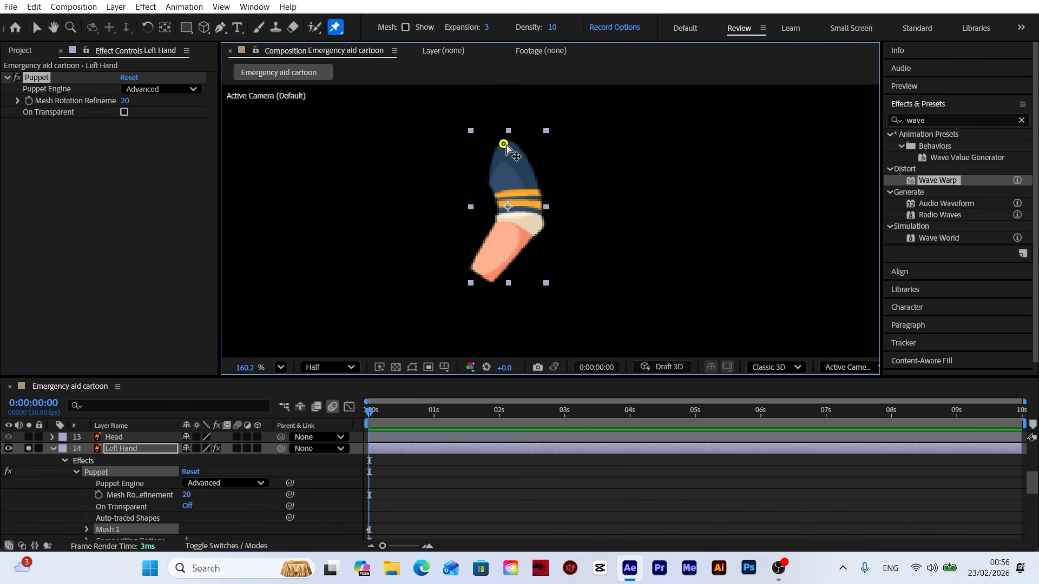
click(535, 223)
click(482, 273)
Expand the Left Hand's Mesh 1 deform properties and select Puppet Pins 1, 2 and 3 together.
scroll(154, 497, down, 1)
click(88, 495)
scroll(145, 481, down, 1)
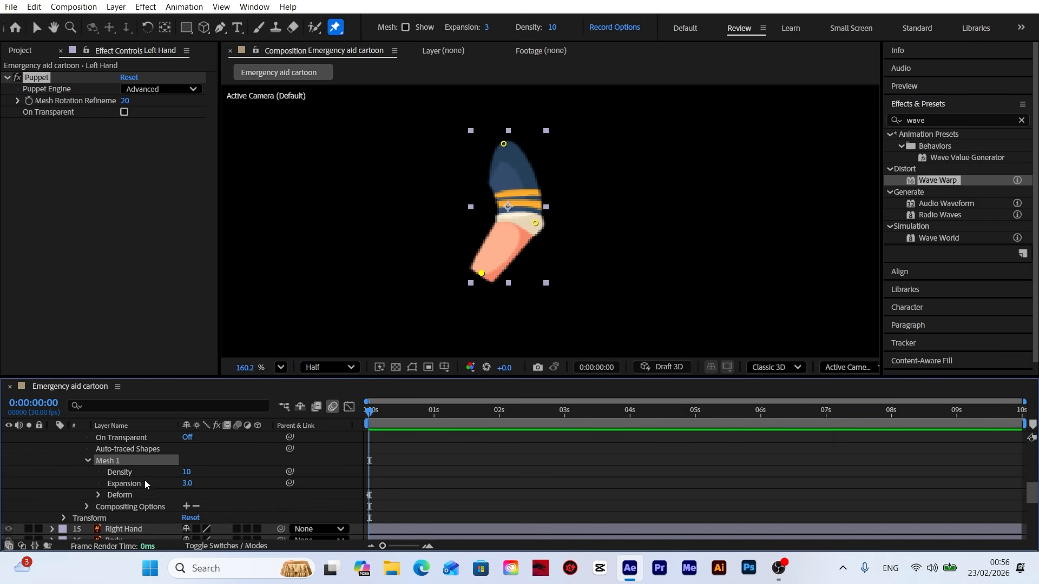
click(99, 495)
scroll(104, 492, down, 1)
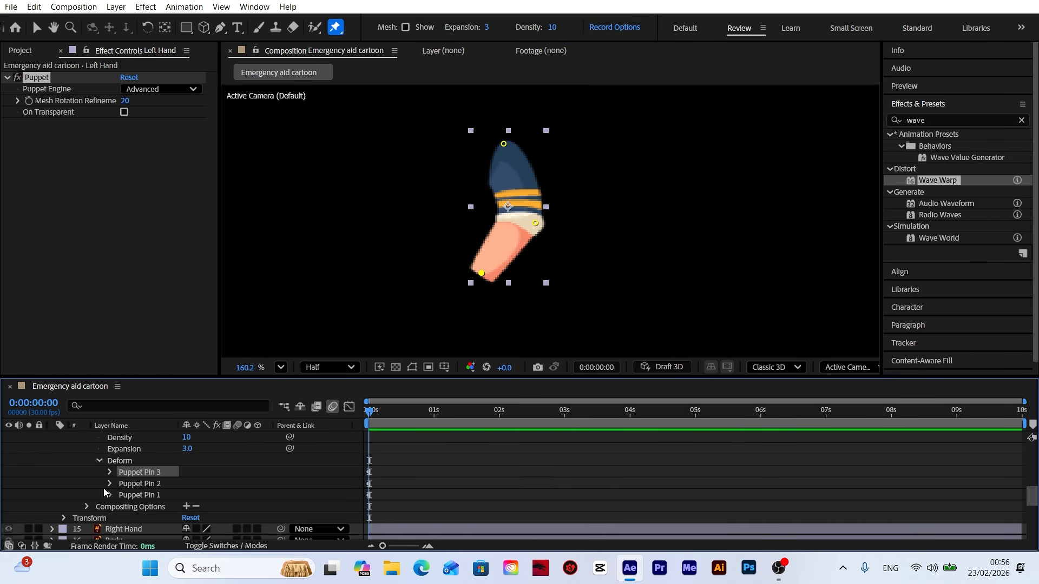
click(143, 496)
shift+click(151, 484)
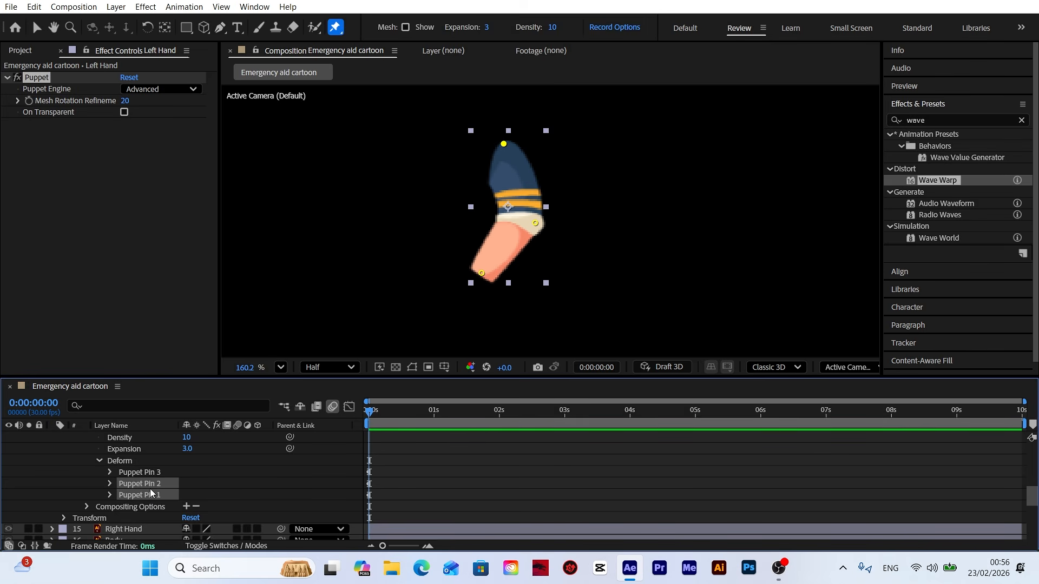
shift+click(152, 476)
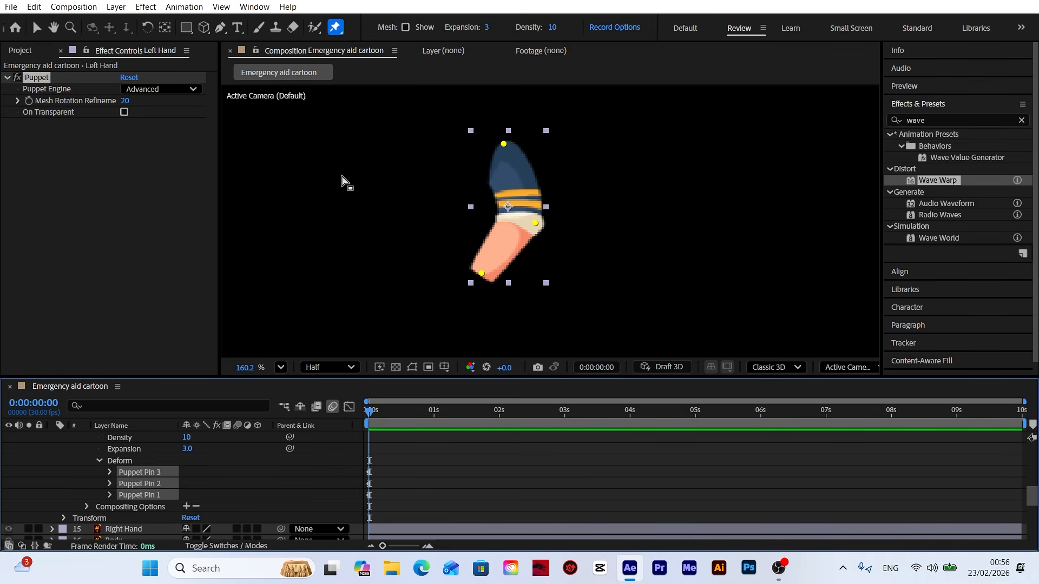
Open Duik Angela and add pin controllers (Aldoni pinglojn) for the three selected puppet pins, ignoring the offer to hide layer controls.
click(255, 7)
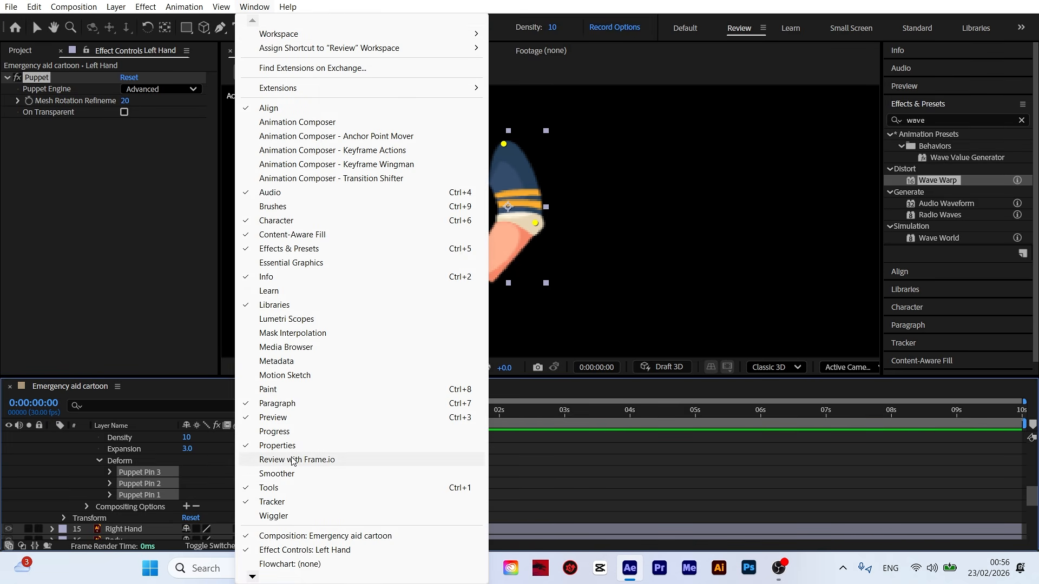
scroll(291, 460, down, 6)
scroll(292, 461, down, 1)
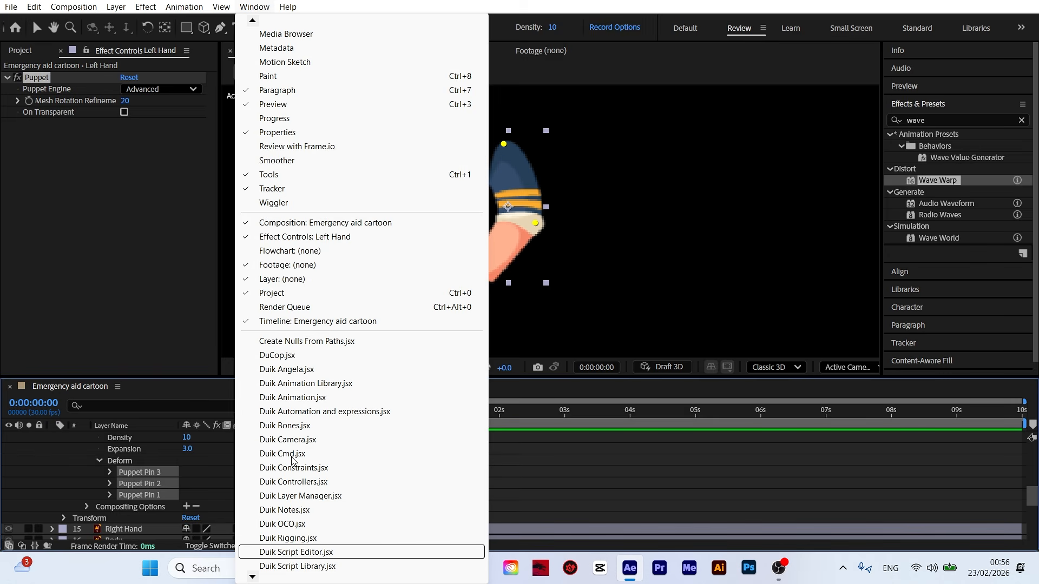
click(287, 369)
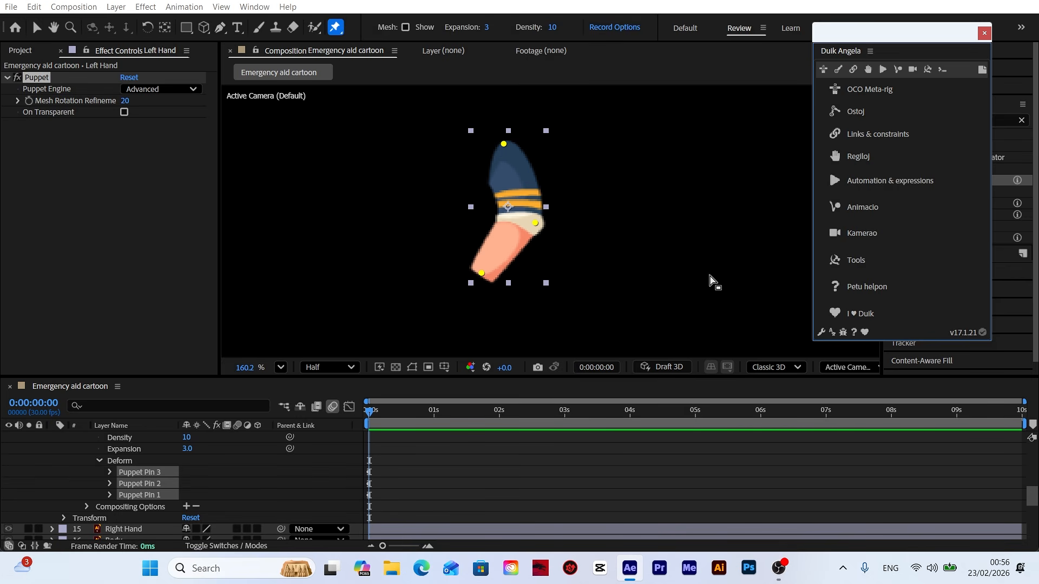
drag(892, 52, 876, 67)
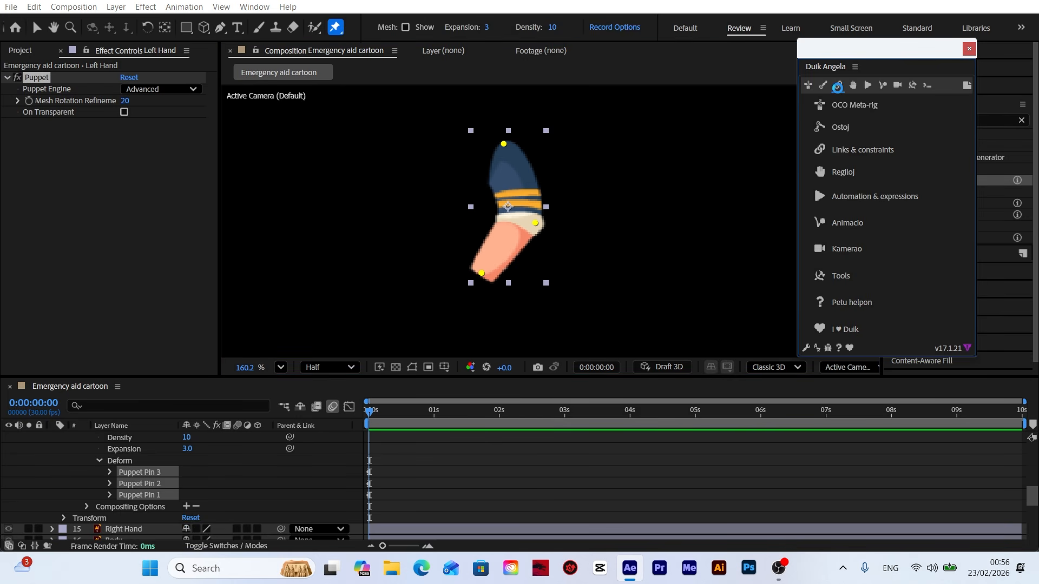
click(837, 88)
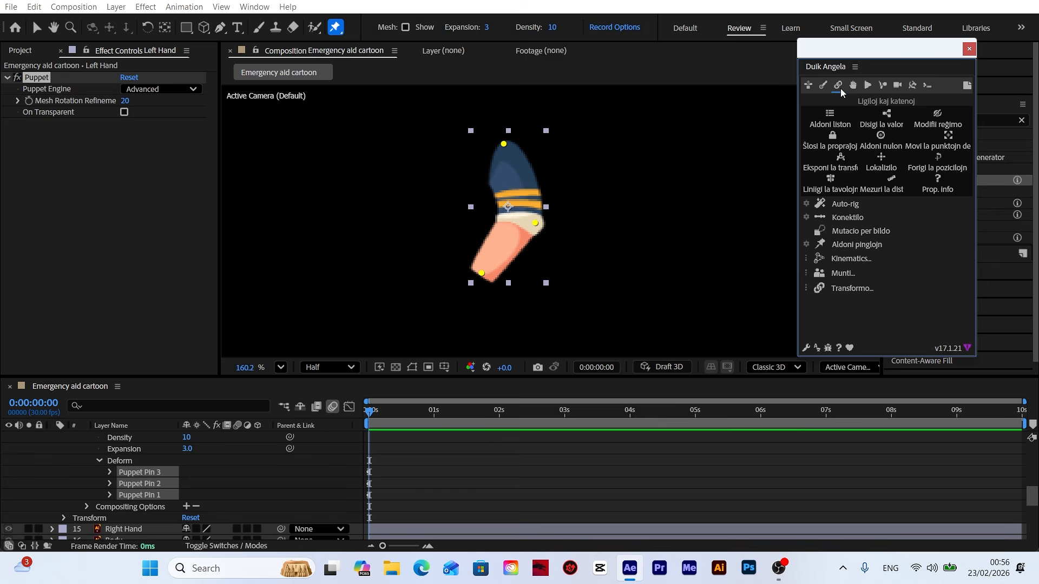
click(856, 245)
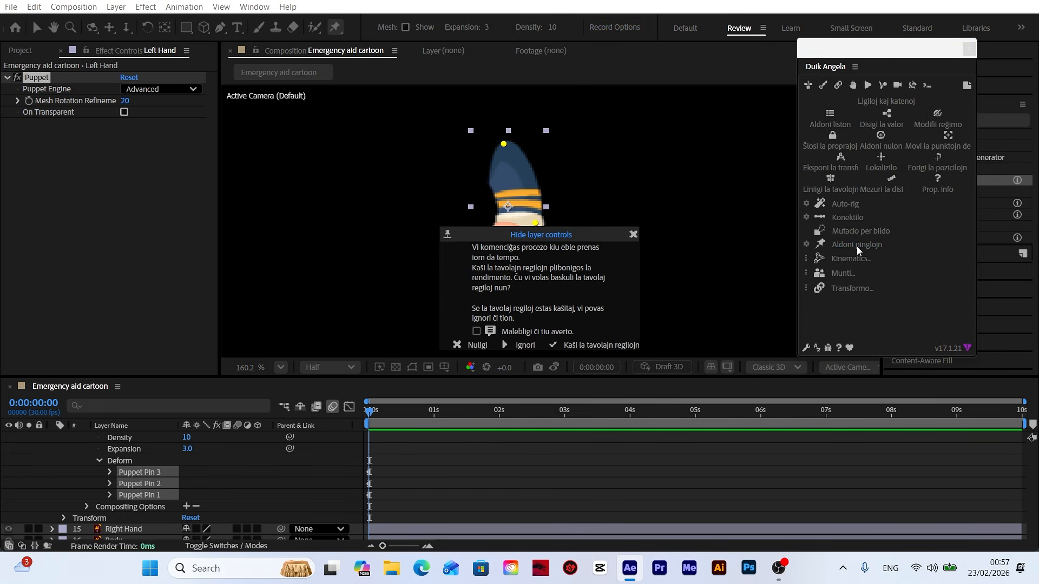
click(521, 346)
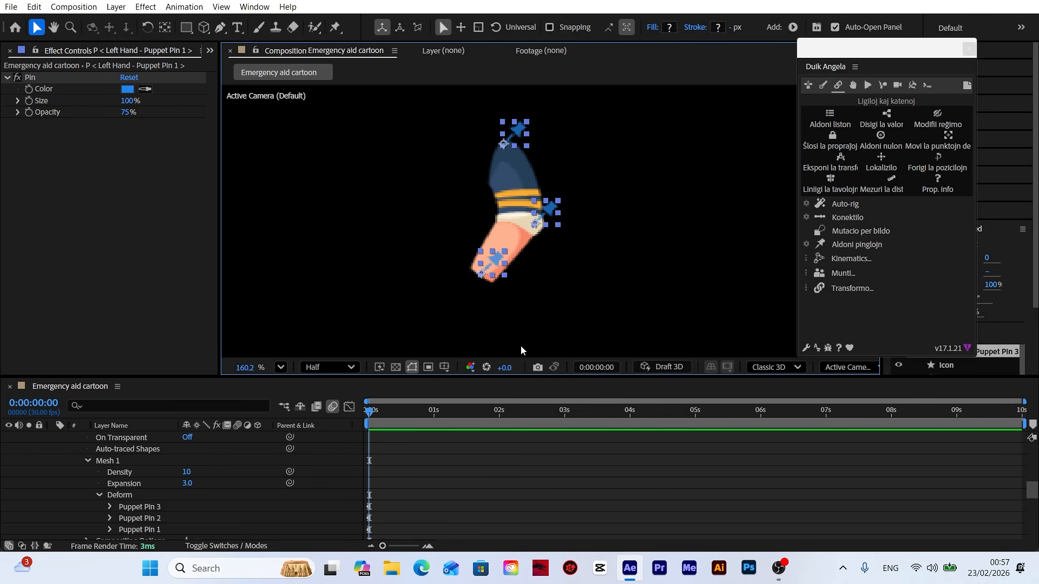
Parent the Left Hand's Pin 3 controller to Pin 2, Pin 2 to Pin 1, and Pin 1 to the Body layer.
scroll(203, 472, up, 4)
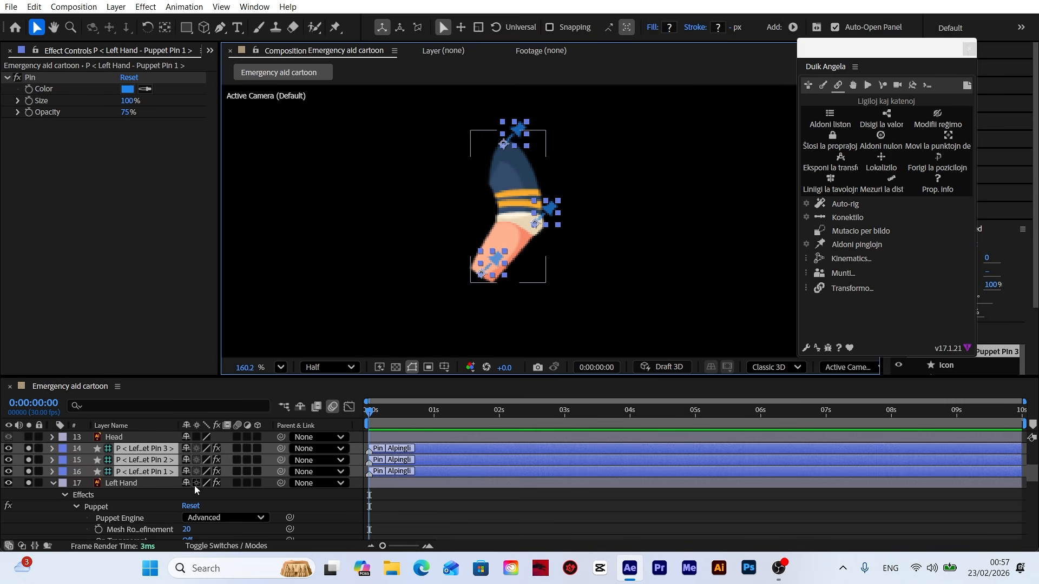
click(50, 485)
click(357, 458)
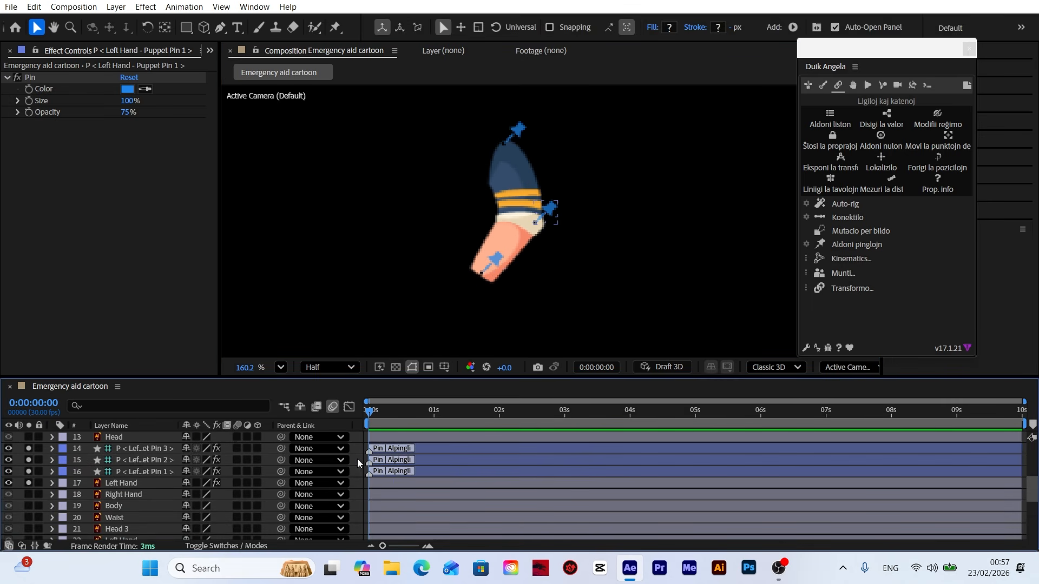
click(147, 449)
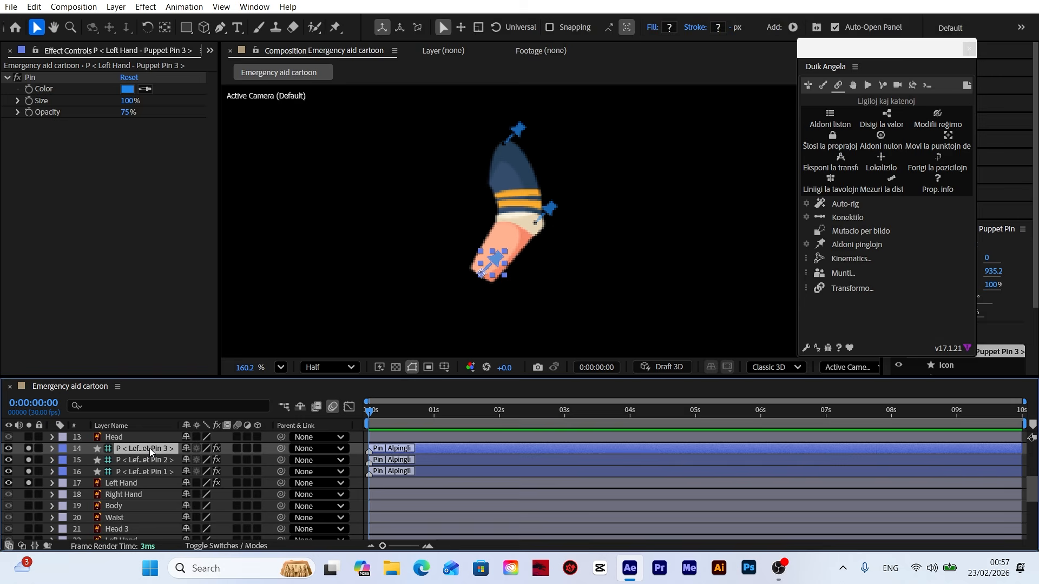
drag(280, 453, 154, 461)
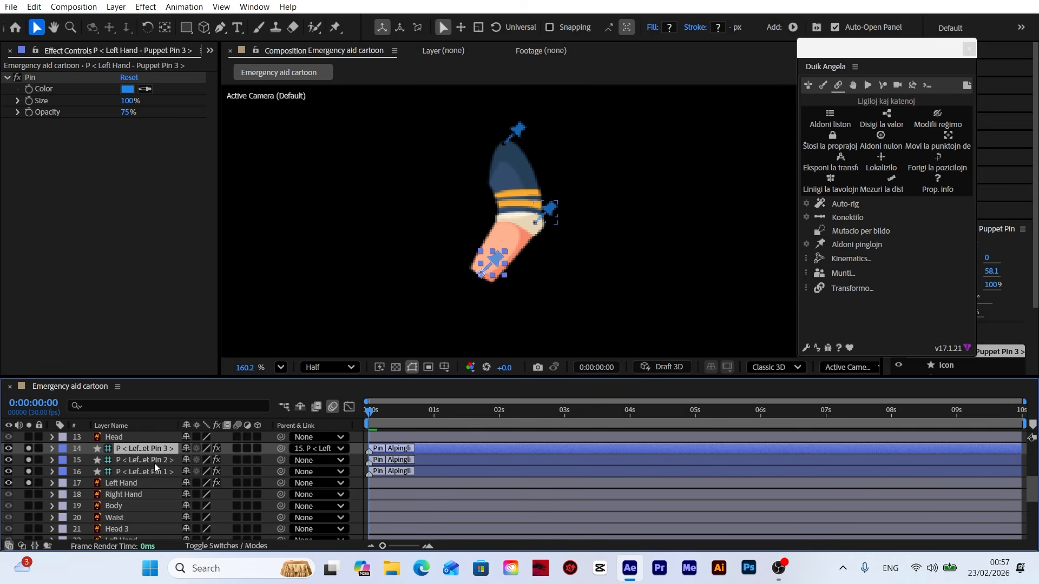
click(154, 463)
drag(280, 459, 135, 473)
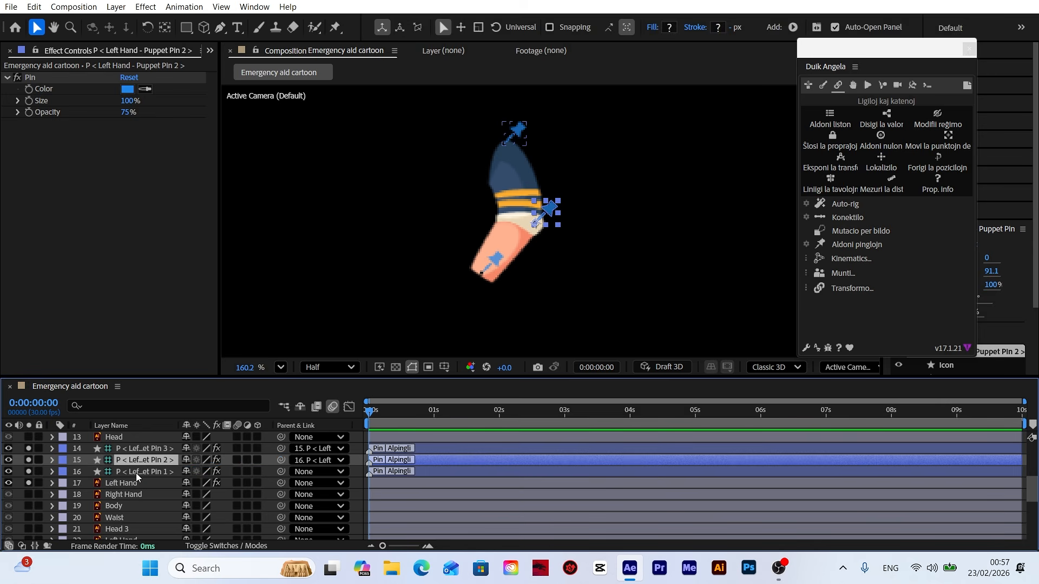
click(136, 473)
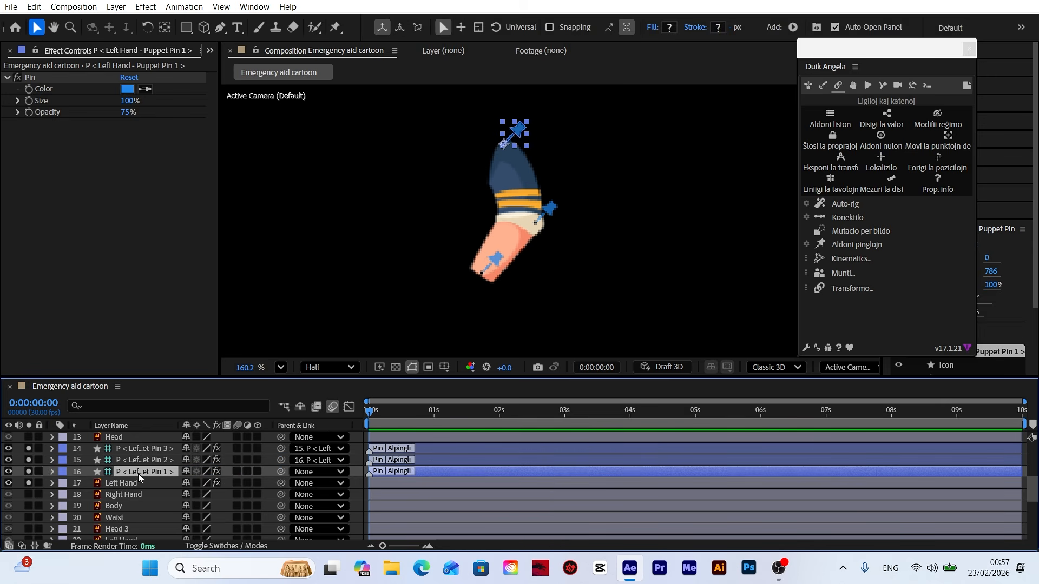
drag(280, 473, 122, 506)
Run Duik's Auto-rig on the three Left Hand pin controllers together, ignoring the offer to hide layer controls.
ctrl+click(143, 459)
ctrl+click(156, 453)
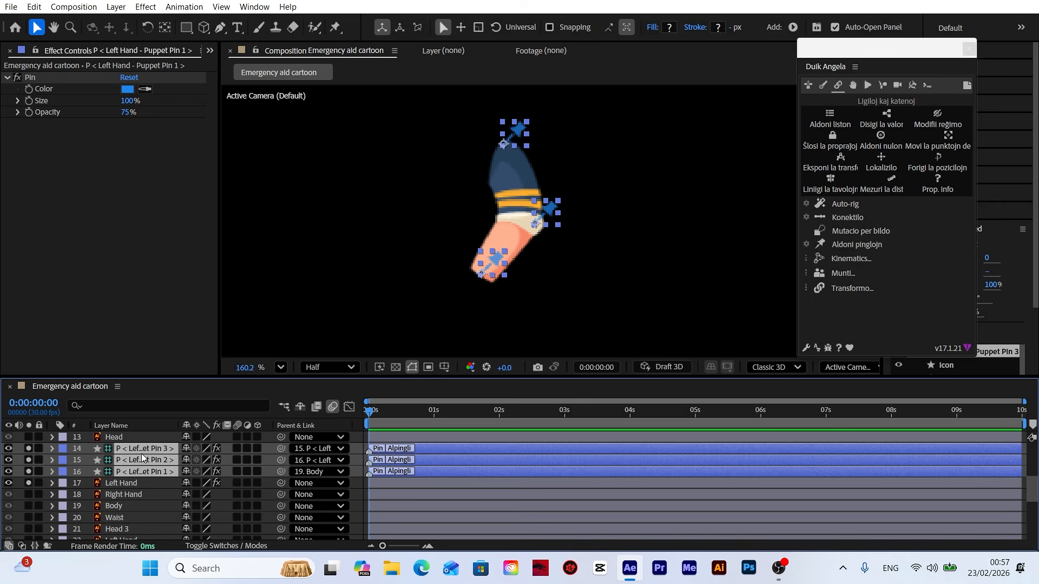
click(846, 205)
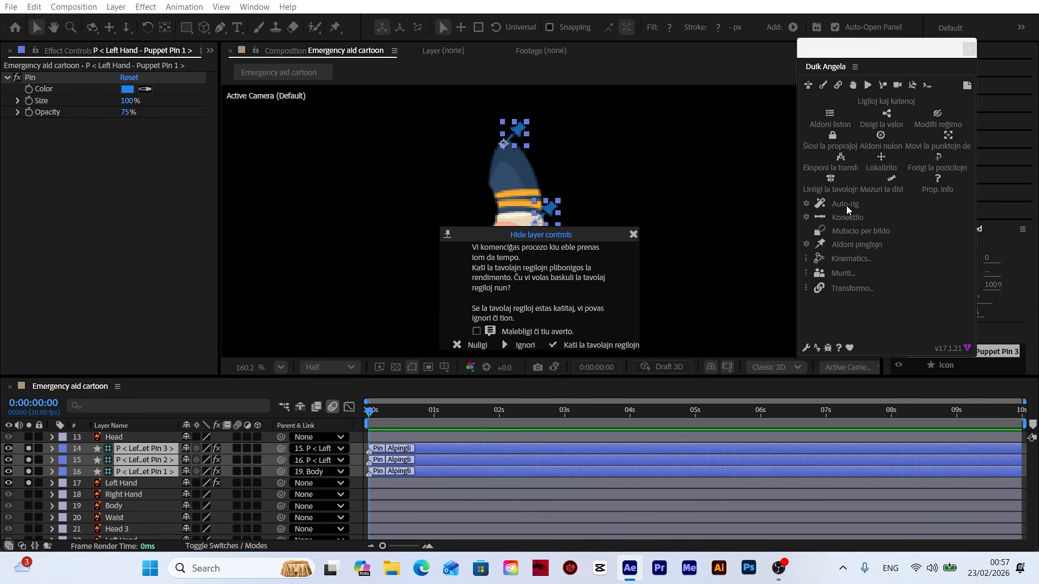
click(522, 348)
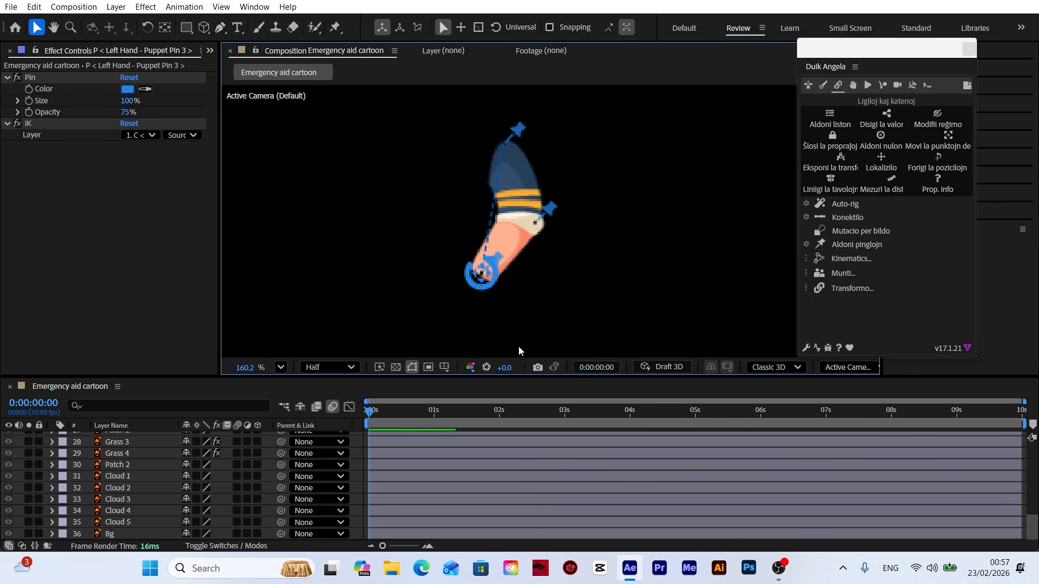
Unsolo the Left Hand layer and its three pin layers, mark all four as shy, and hide shy layers in the timeline.
scroll(163, 486, up, 5)
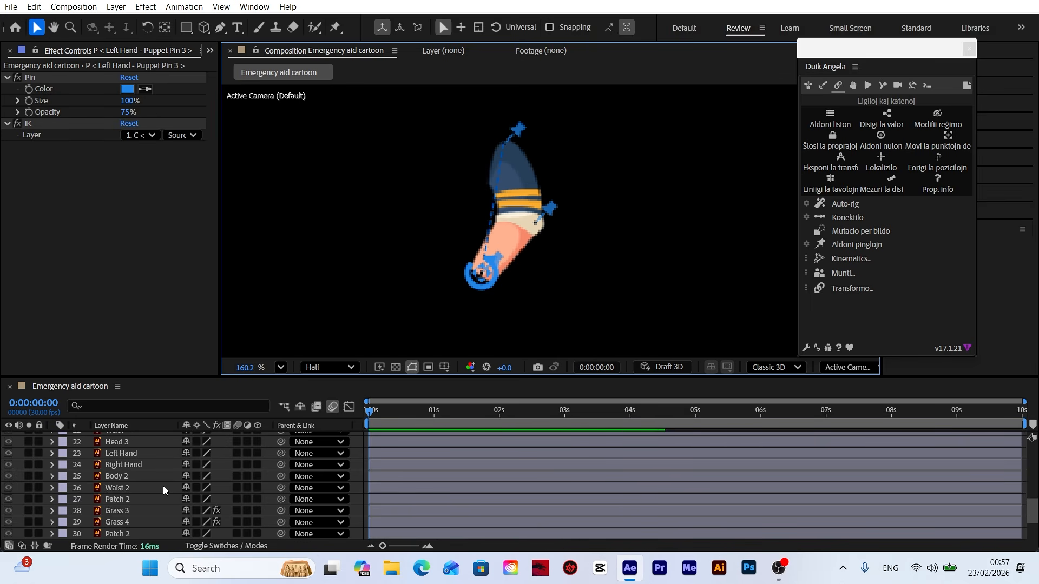
click(28, 501)
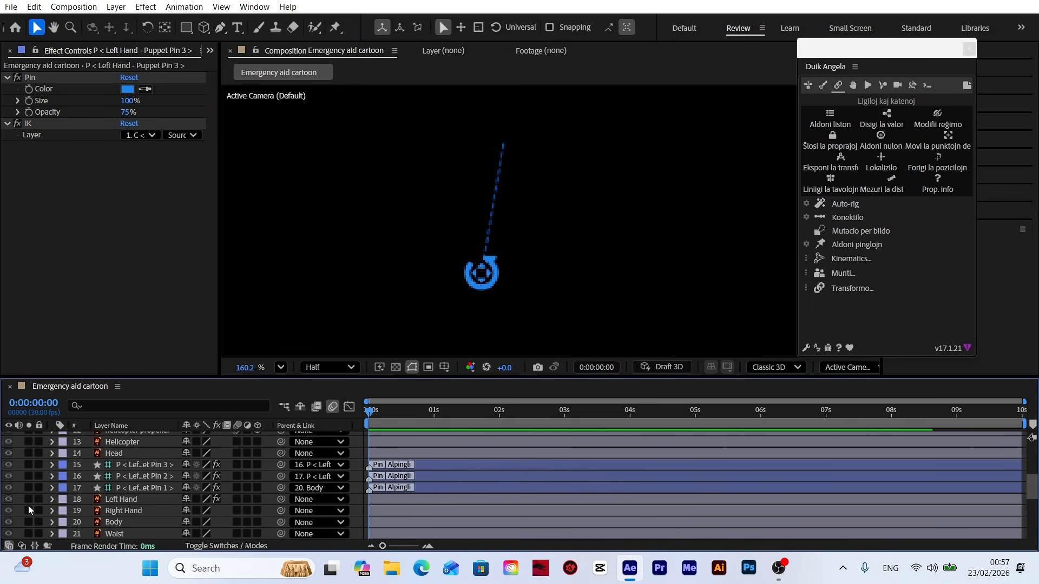
click(134, 466)
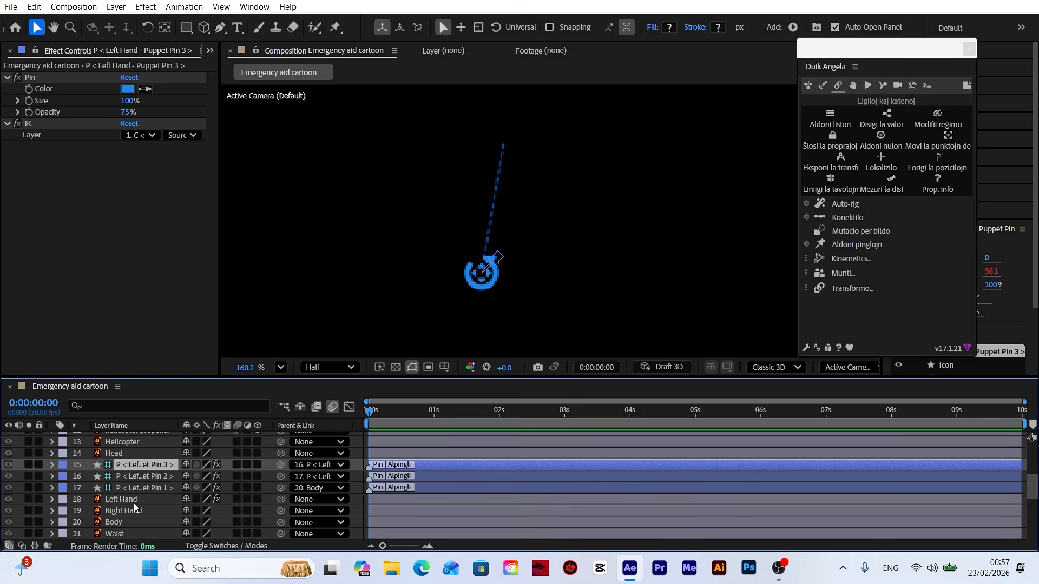
shift+click(134, 500)
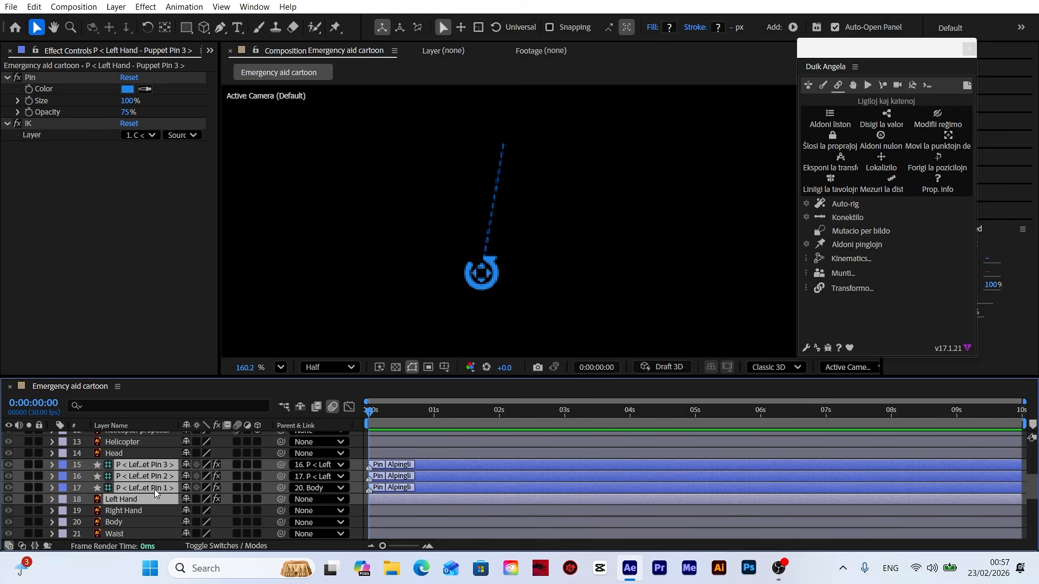
click(186, 465)
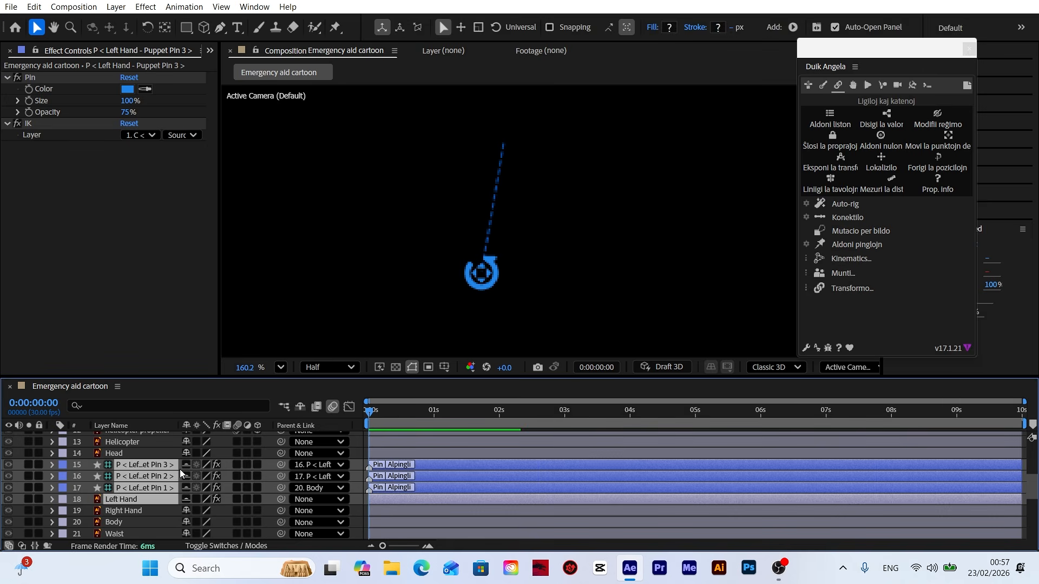
click(303, 411)
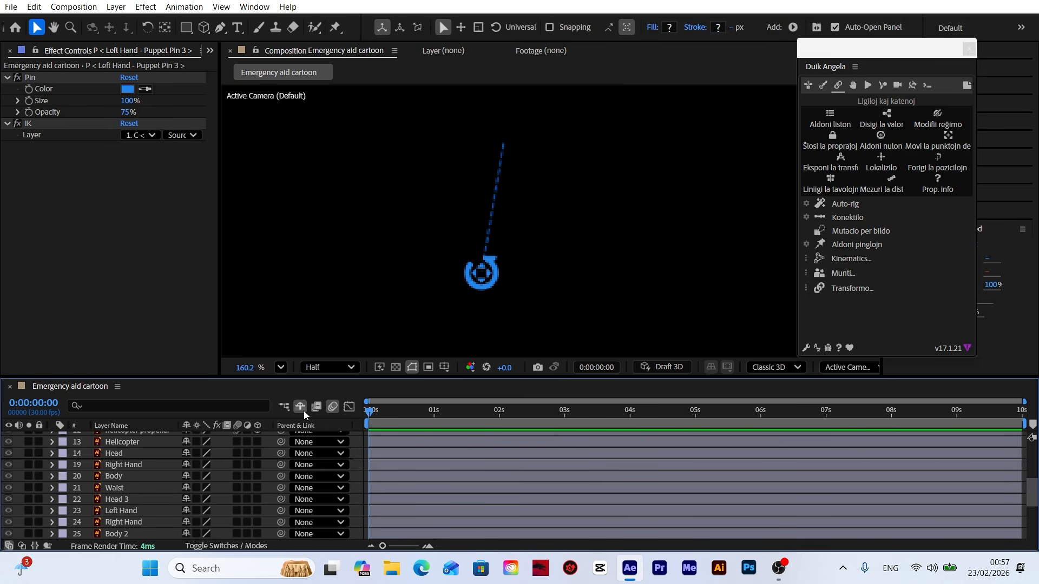
Unsolo the new arm controller layer to show the full scene and rename it LEFT HAND.
scroll(106, 463, up, 5)
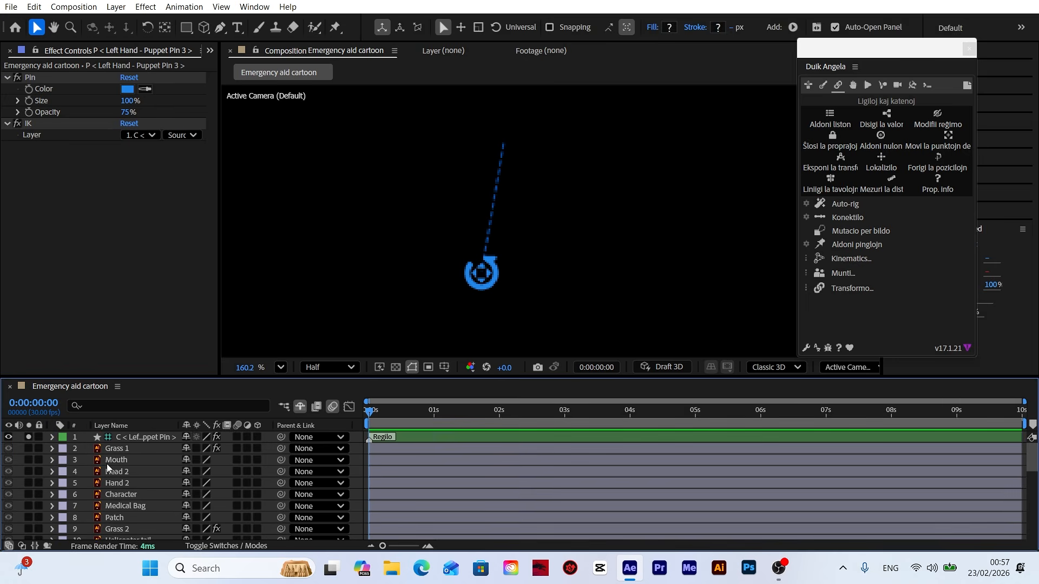
click(30, 438)
right_click(146, 438)
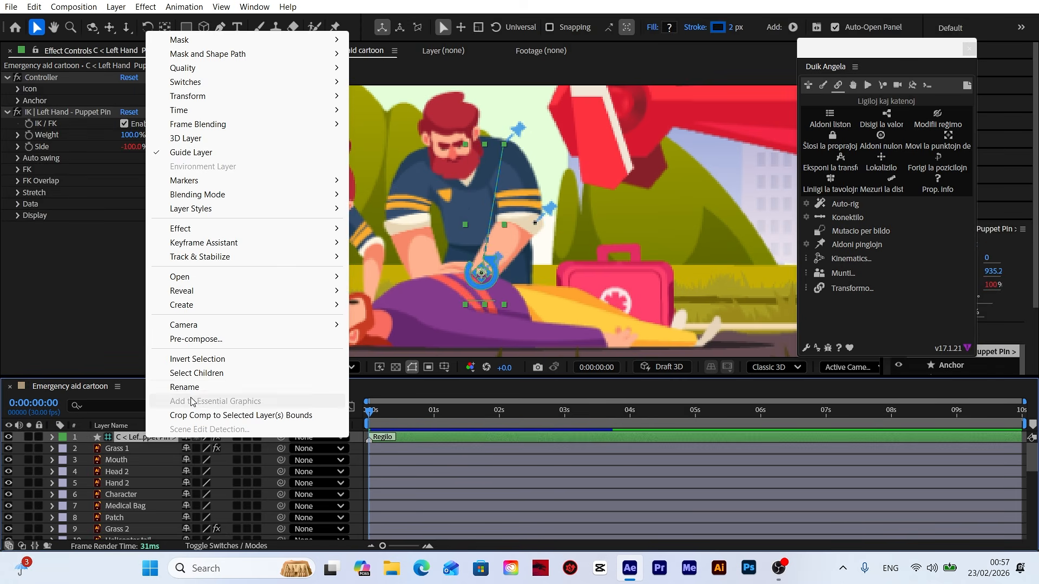
click(192, 385)
text(LEFT HAND)
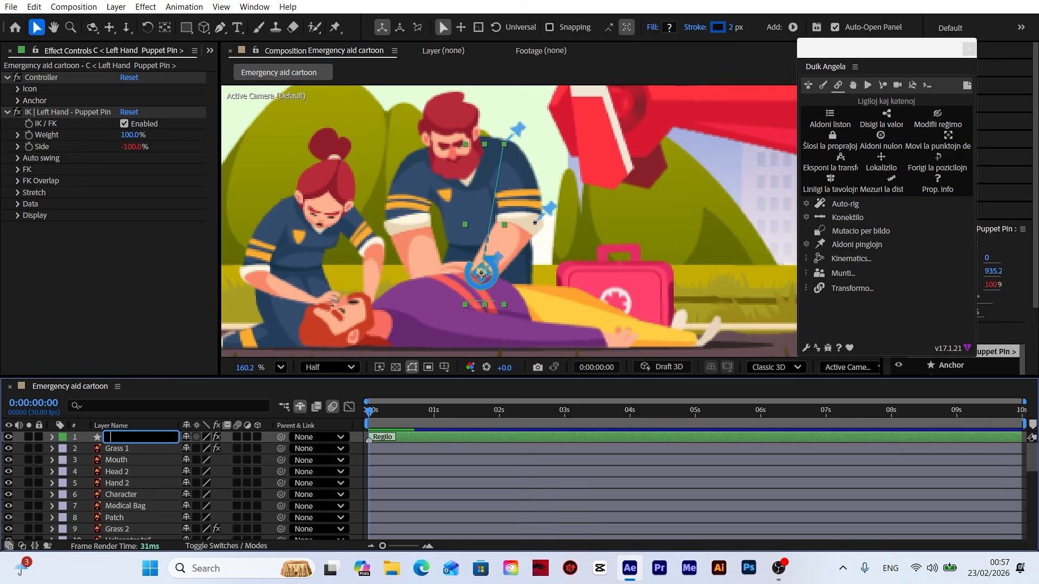
key(Return)
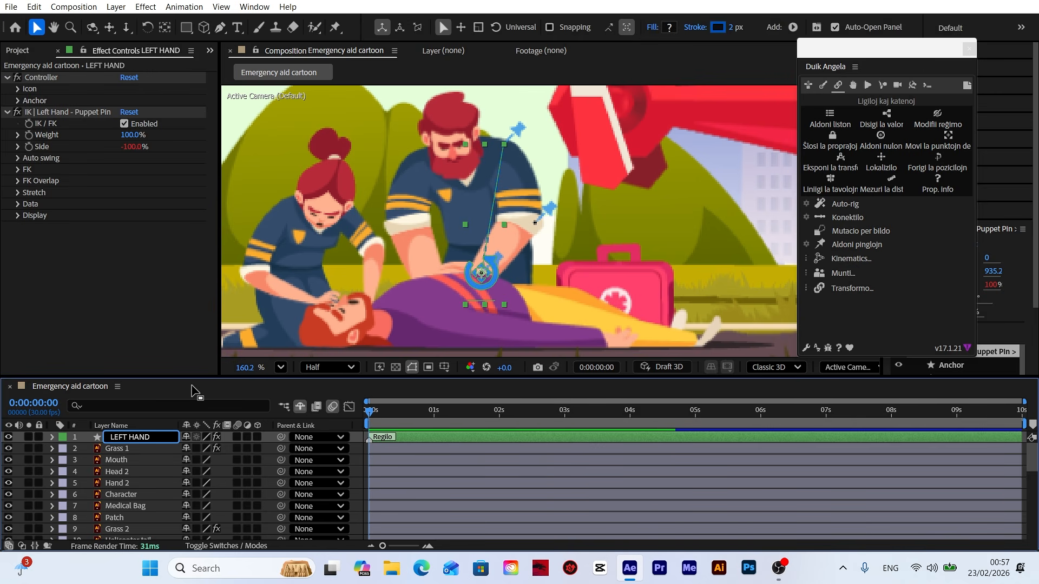
Solo the male paramedic's Right Hand layer and place puppet pins at the shoulder, elbow and hand.
click(404, 248)
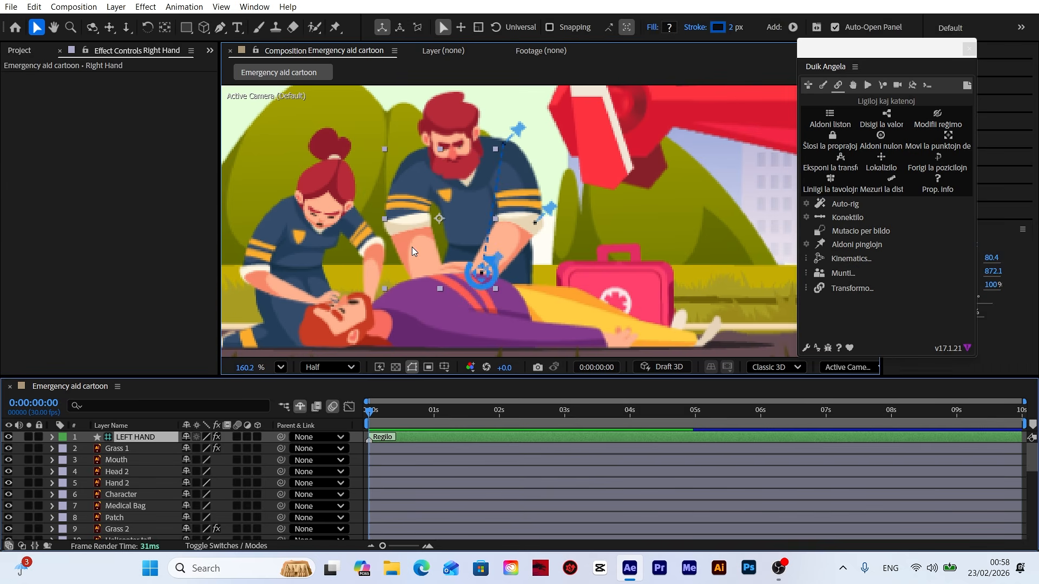
scroll(138, 483, down, 1)
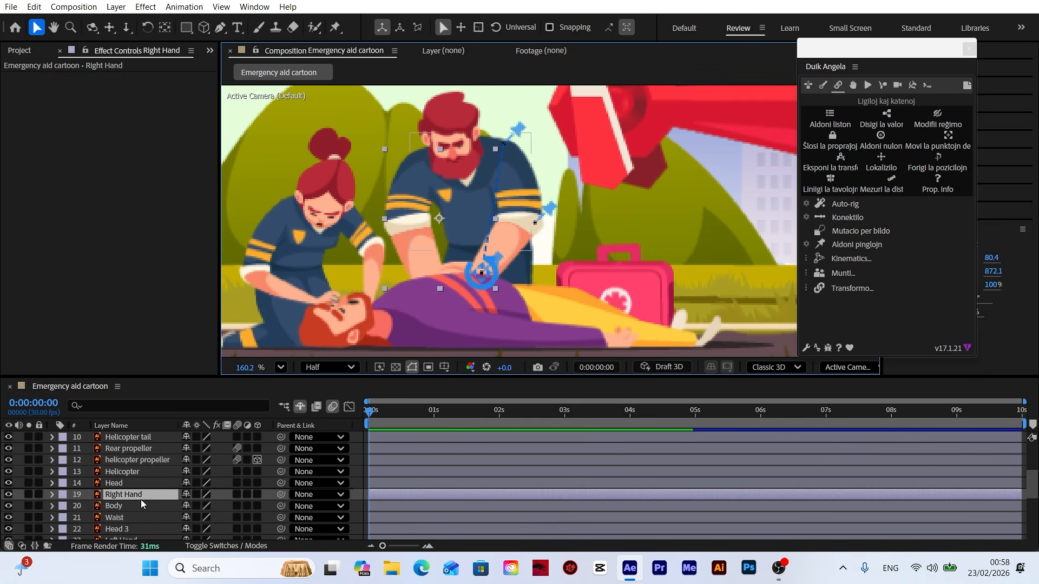
click(28, 495)
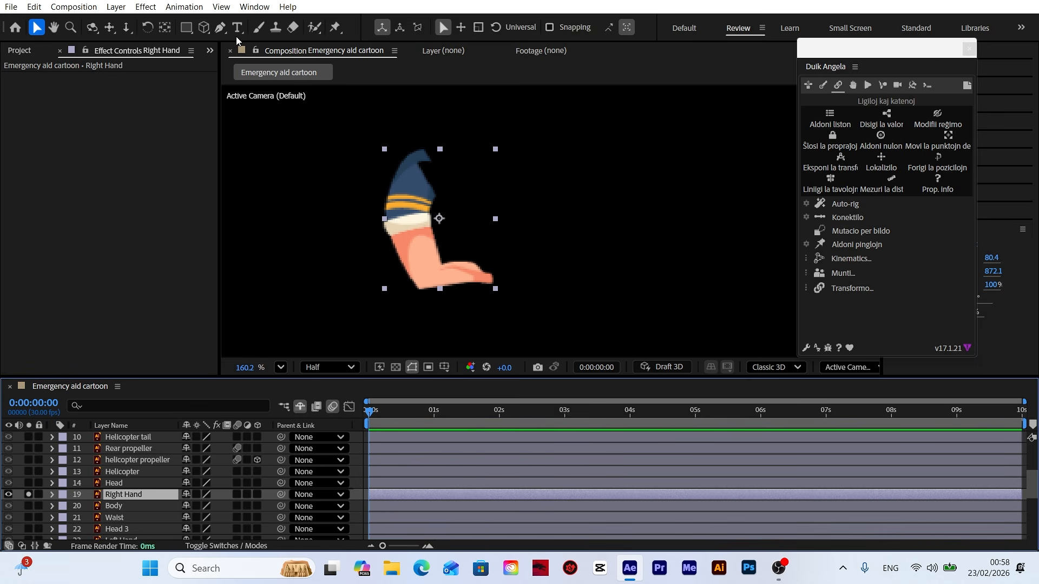
click(336, 29)
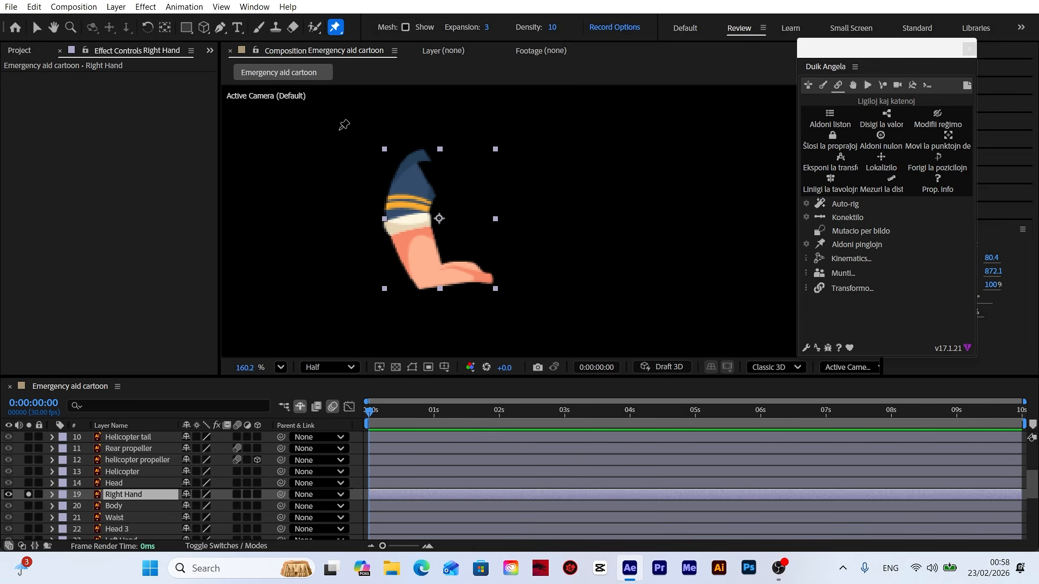
click(426, 155)
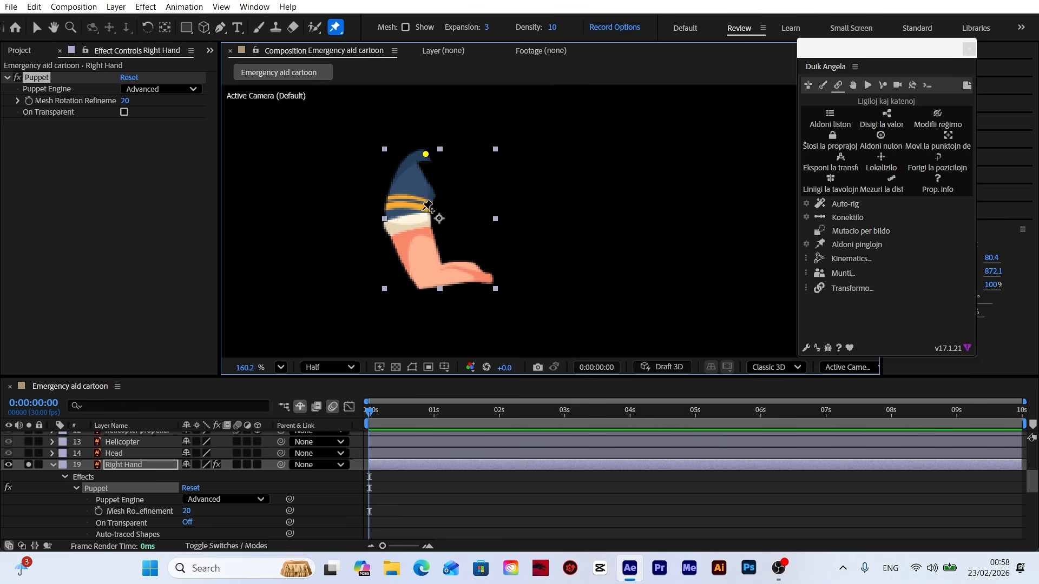
click(393, 229)
click(481, 280)
Add Duik pin controllers (Aldoni pinglojn) for the Right Hand's Puppet Pins 1, 2 and 3, ignoring the offer to hide layer controls.
scroll(144, 526, down, 1)
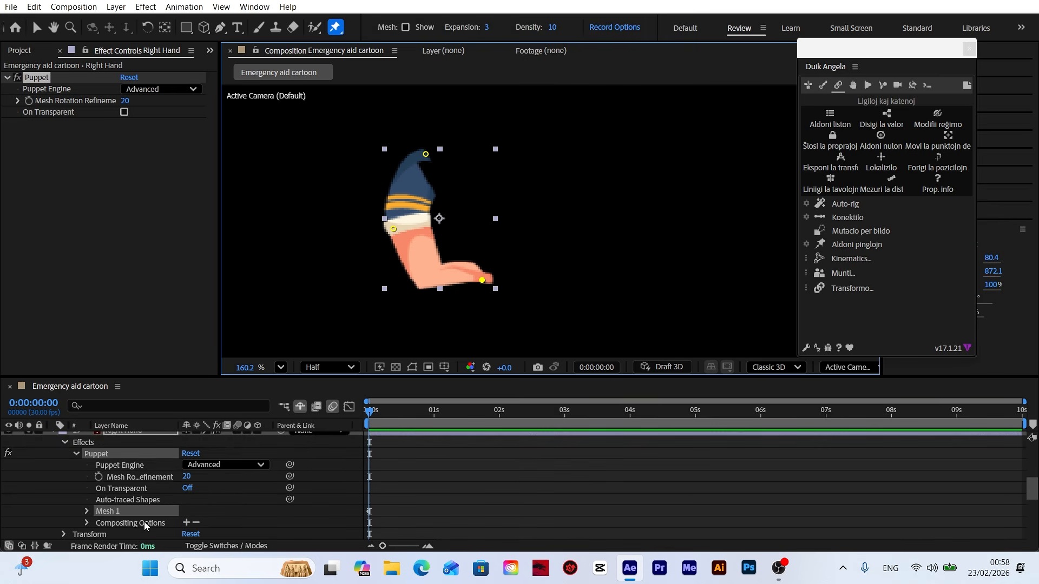
click(87, 512)
scroll(124, 511, down, 2)
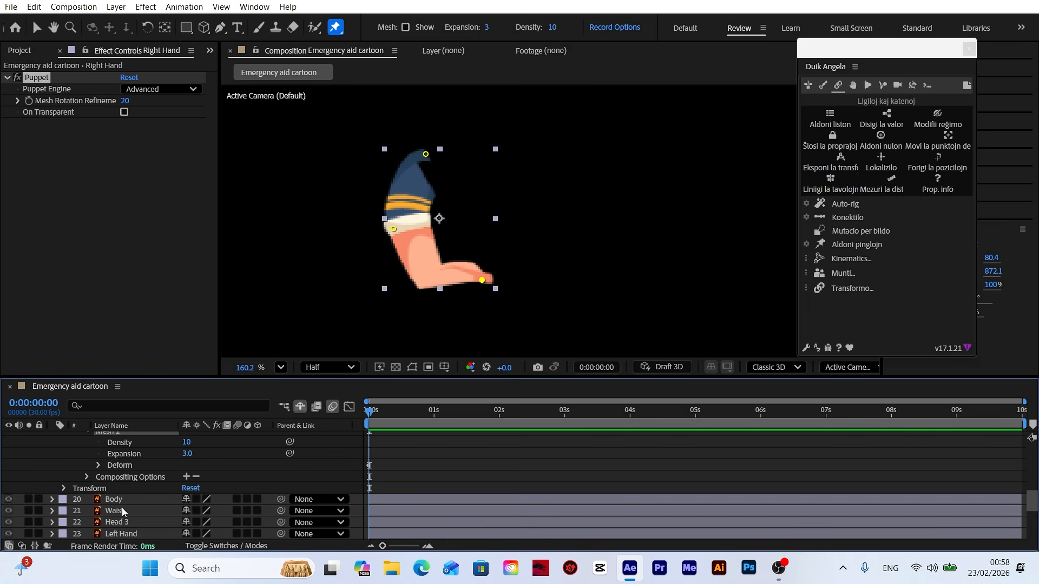
click(98, 465)
click(138, 501)
shift+click(142, 477)
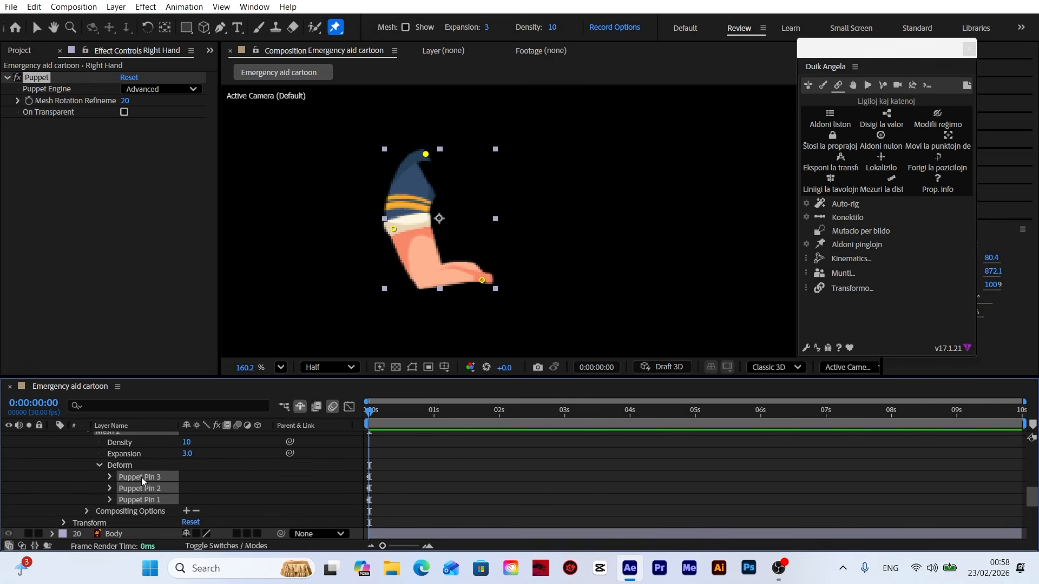
click(860, 246)
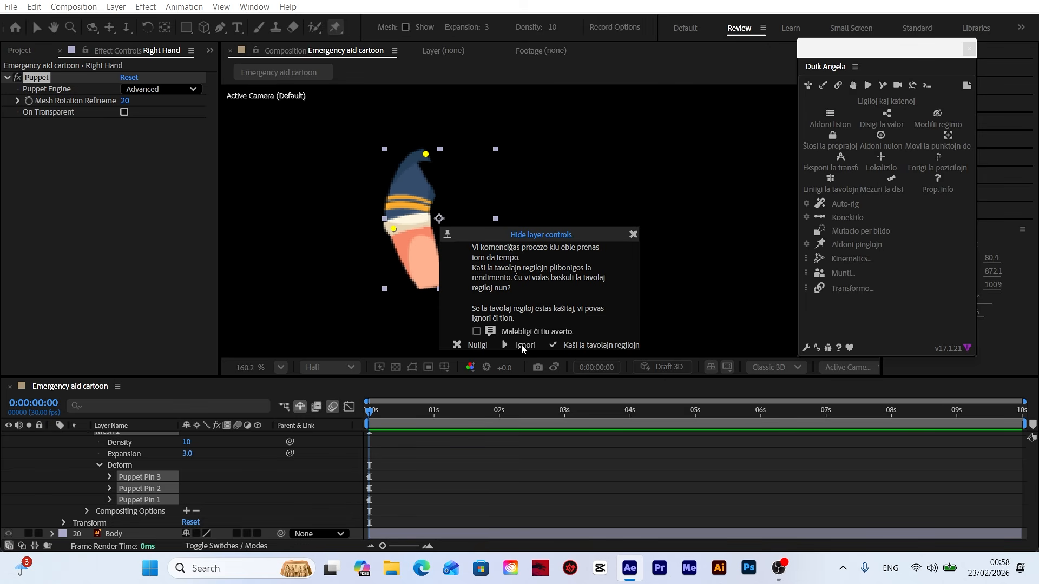
click(520, 345)
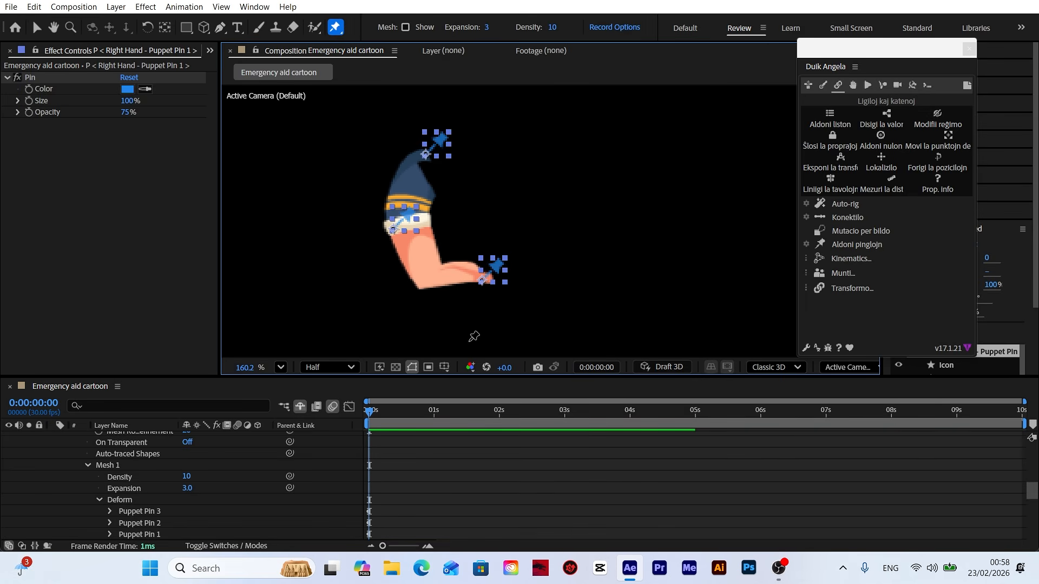
Parent the Right Hand's Pin 3 controller to Pin 2, Pin 2 to Pin 1, and Pin 1 to the Body layer.
scroll(150, 497, up, 1)
click(51, 453)
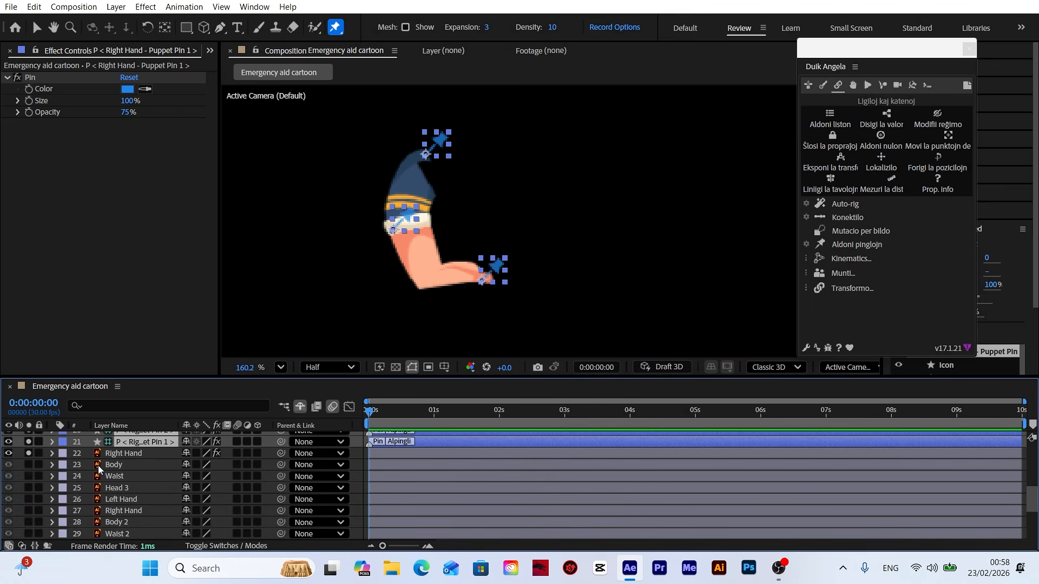
scroll(103, 475, up, 2)
click(357, 502)
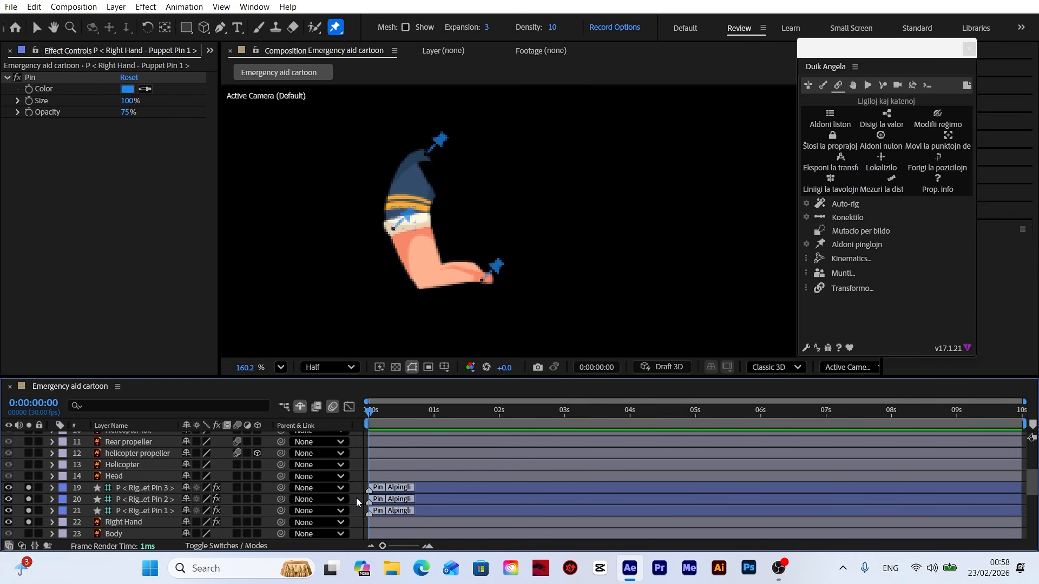
drag(280, 487, 149, 503)
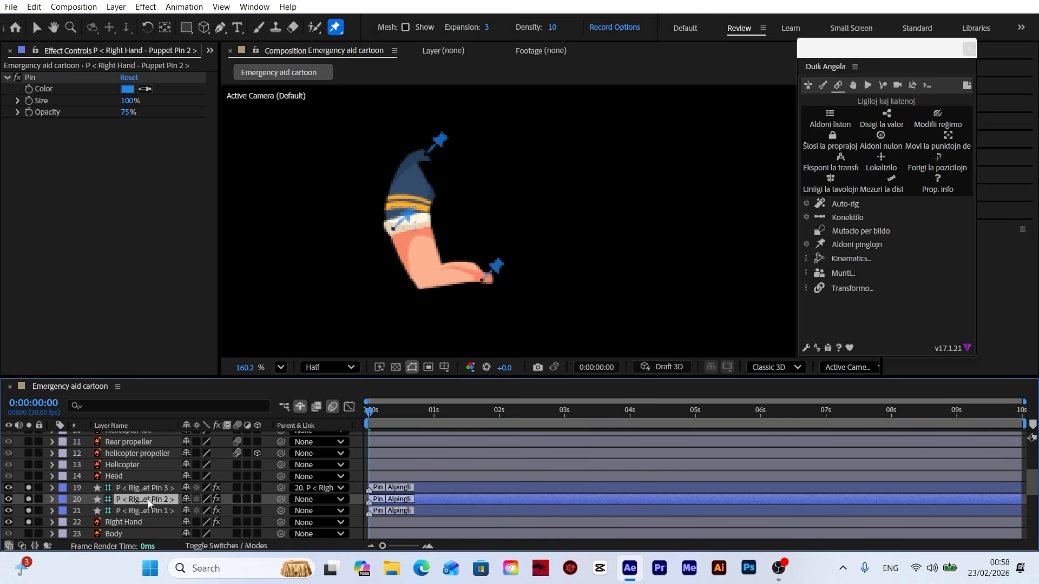
drag(281, 499, 154, 514)
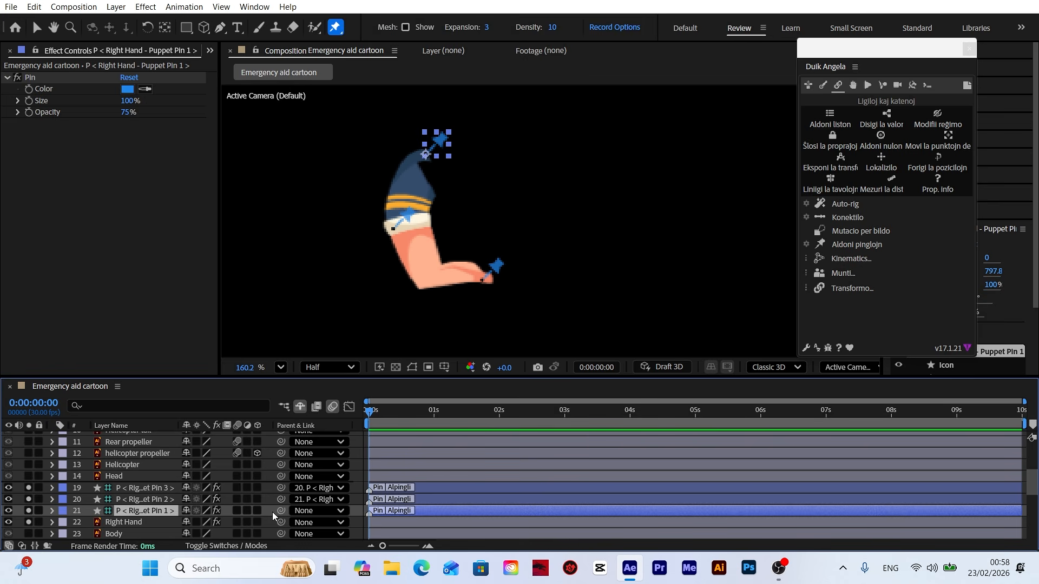
drag(280, 511, 126, 500)
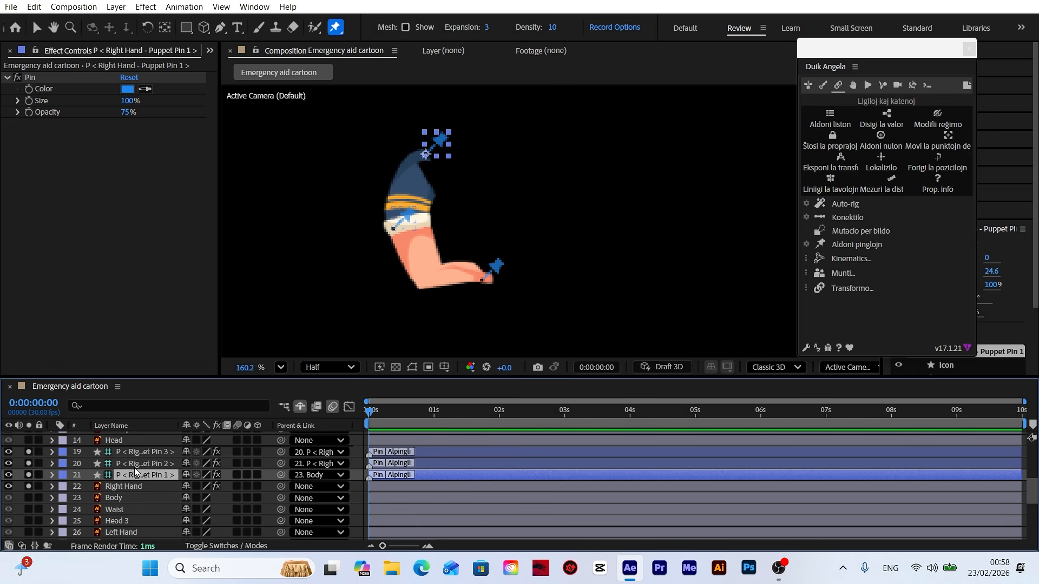
Apply Duik Auto-rig to the Right Hand's three puppet pin controllers, ignoring the offer to hide layer controls.
key(ctrl+shift+Up)
key(ctrl+shift+Up)
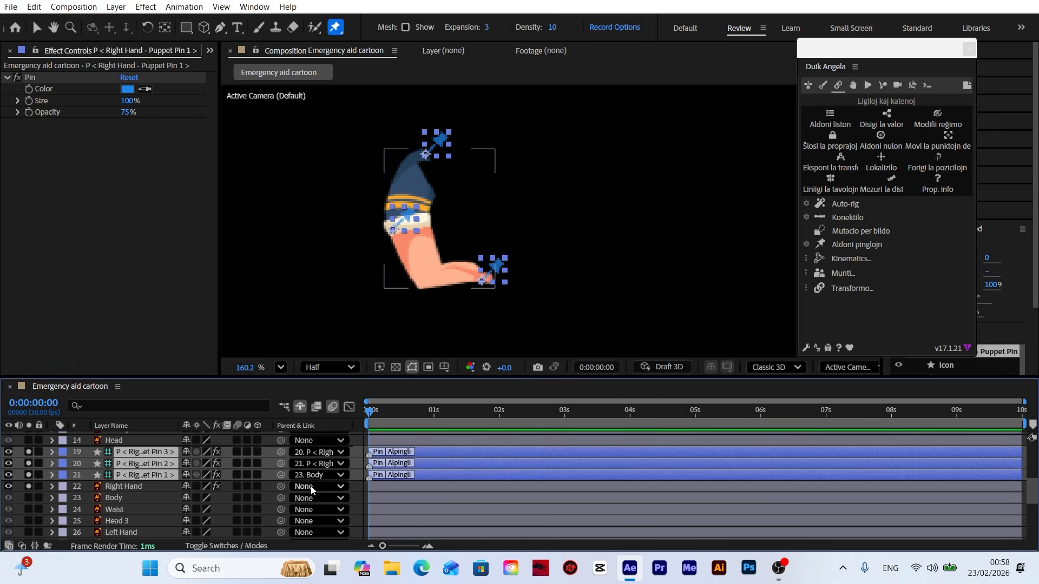
click(847, 210)
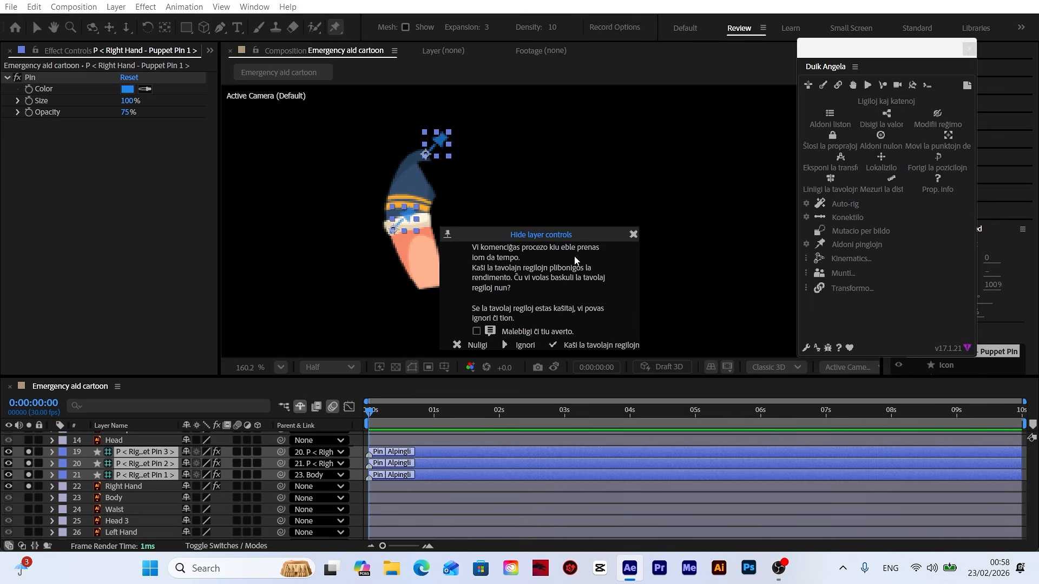
click(523, 345)
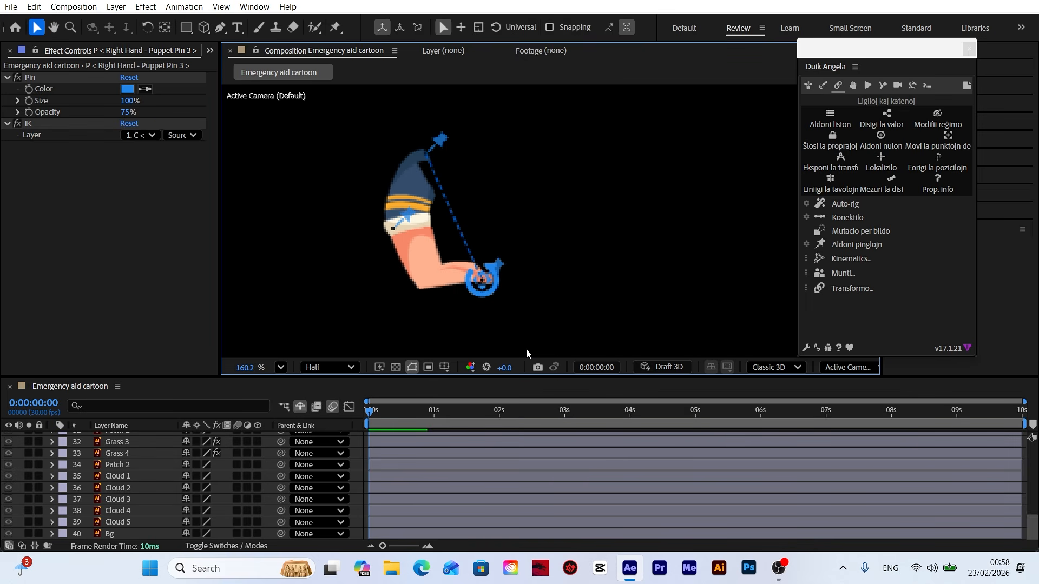
Unsolo the male paramedic's Right Hand layer and its three pin controllers, and hide these four layers as shy.
scroll(116, 478, up, 4)
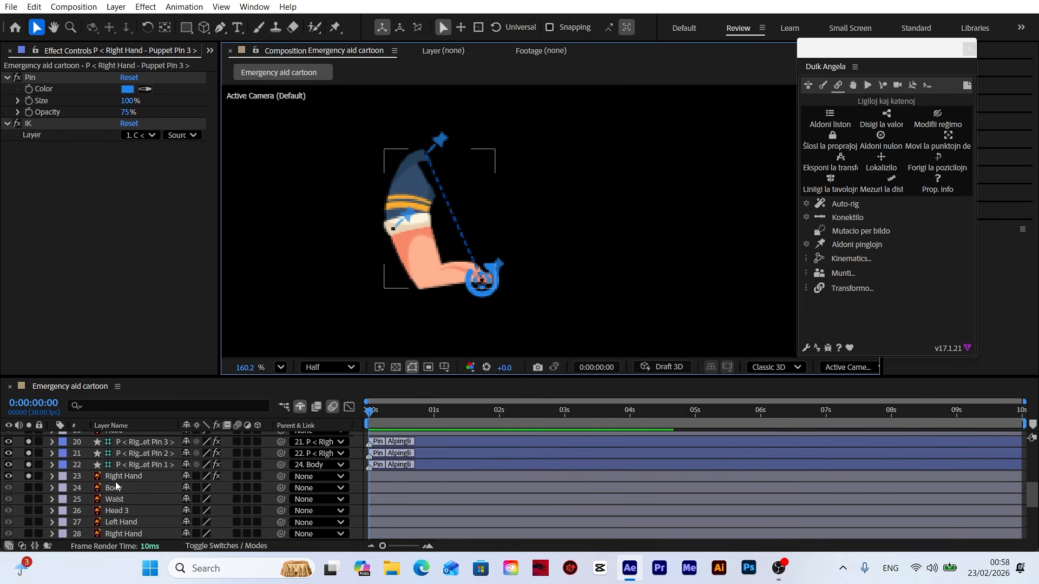
click(31, 476)
scroll(32, 478, up, 1)
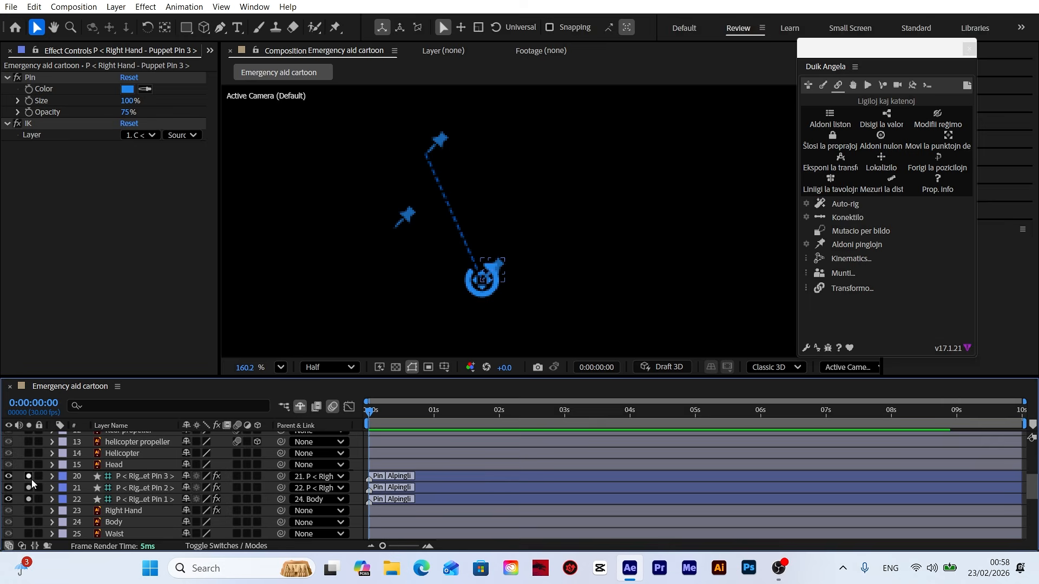
drag(28, 476, 29, 498)
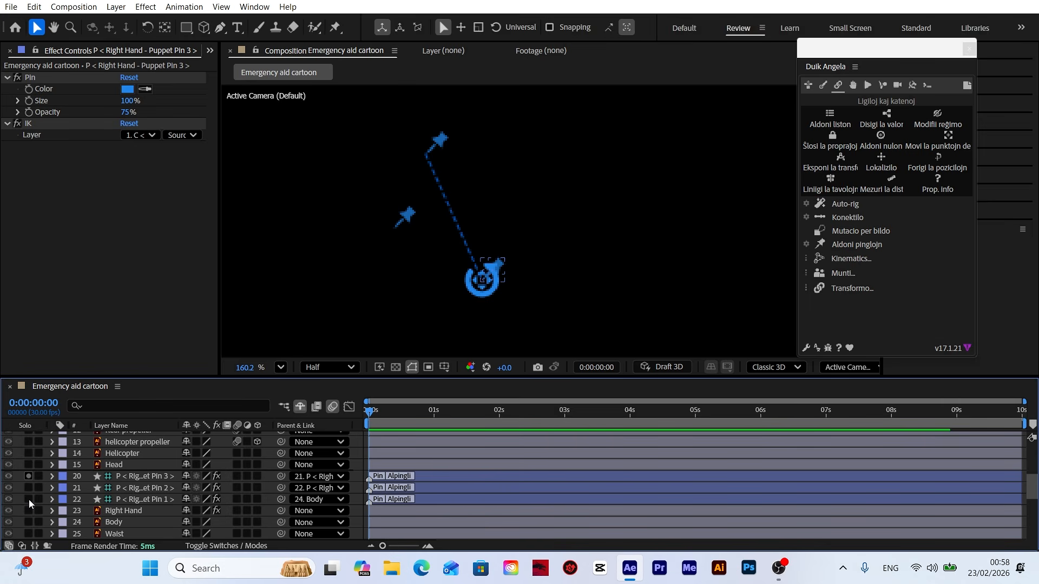
click(133, 477)
shift+click(128, 511)
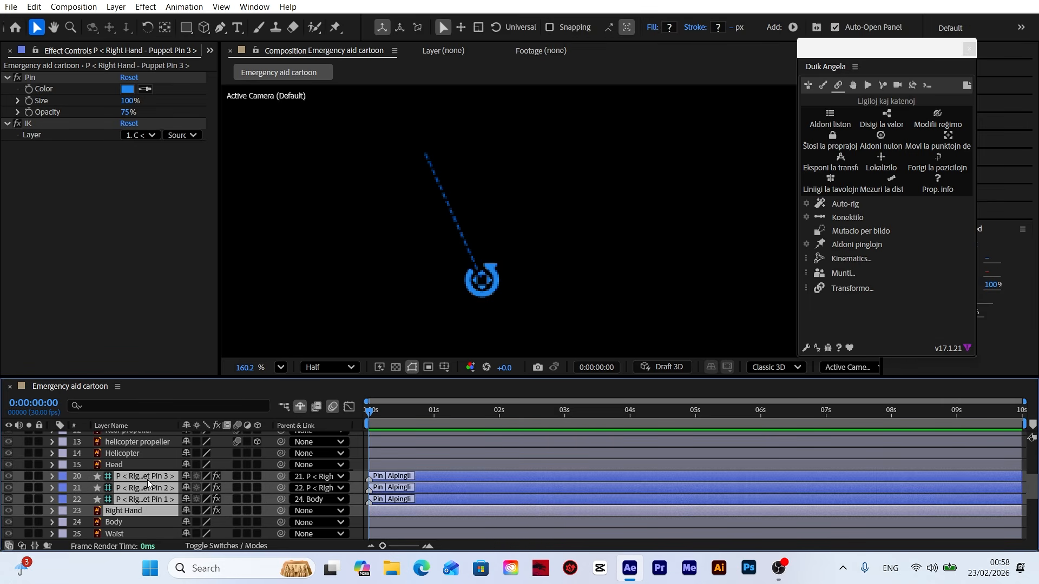
click(187, 475)
Unsolo the new right arm controller layer to show the full scene and rename it RIGHT HAND.
scroll(184, 476, up, 5)
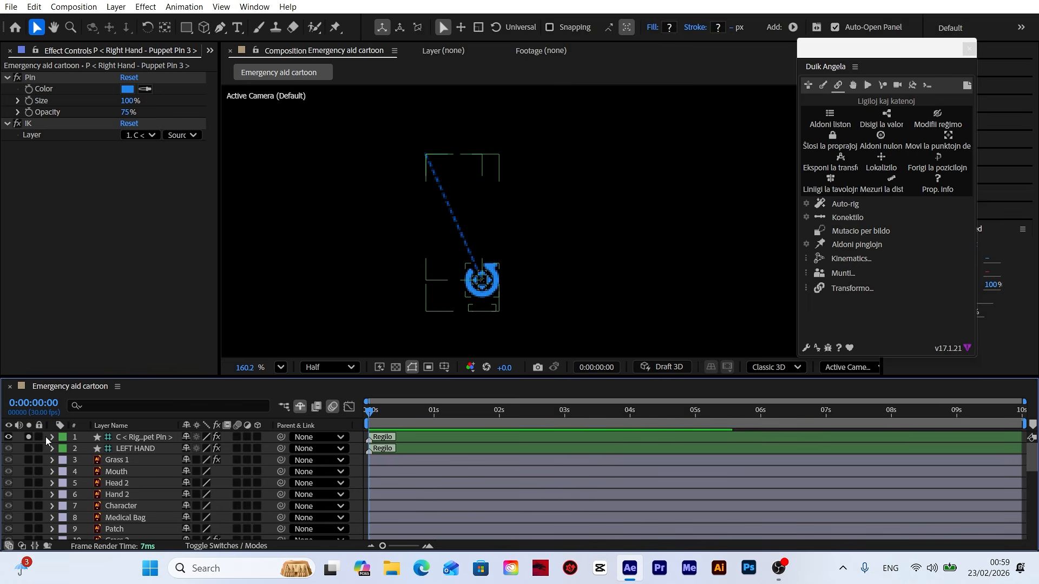
click(29, 437)
click(147, 438)
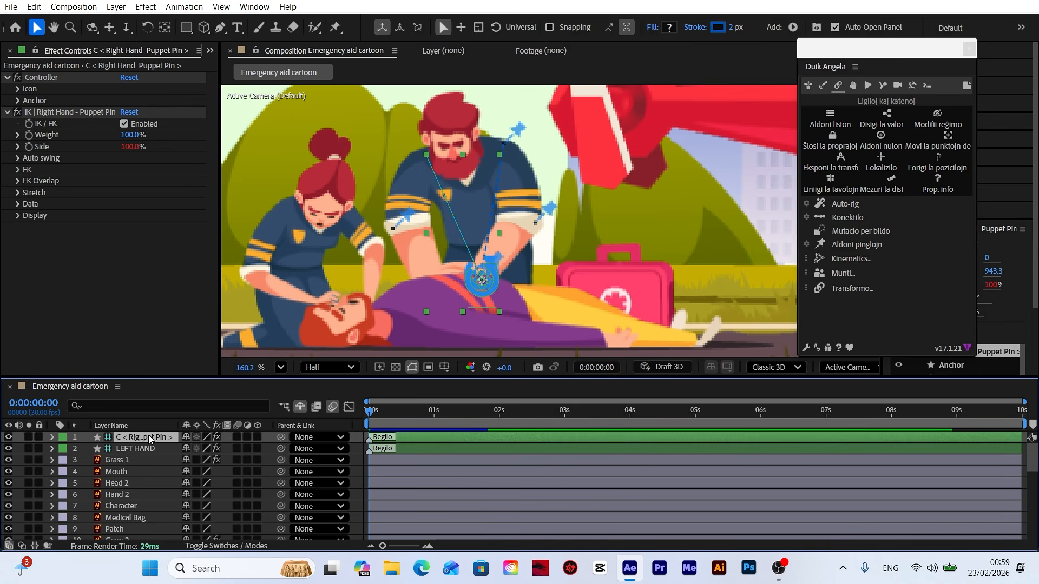
right_click(149, 438)
click(144, 420)
text(RIG)
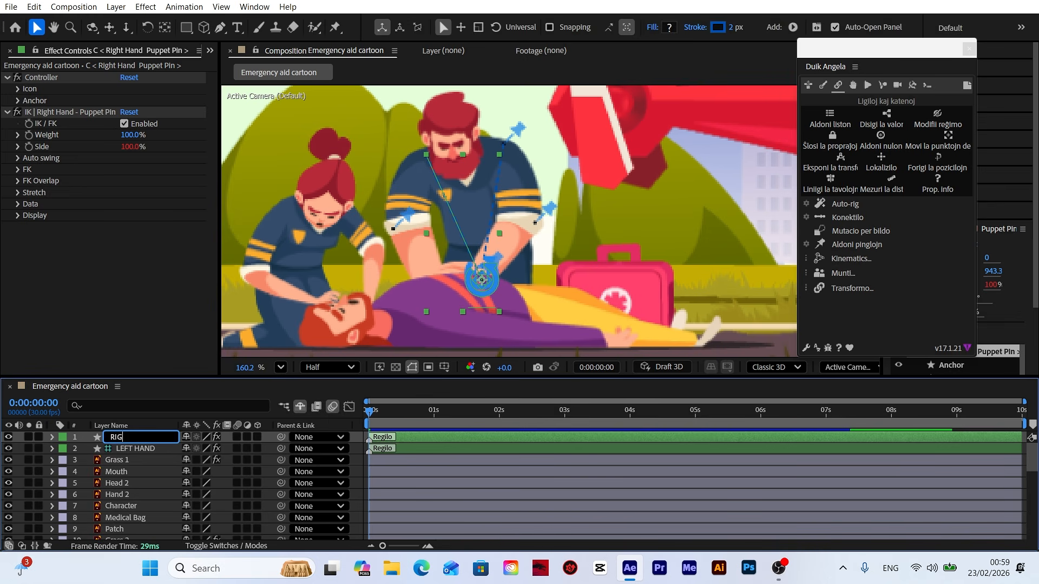
text(HT HAND)
key(Return)
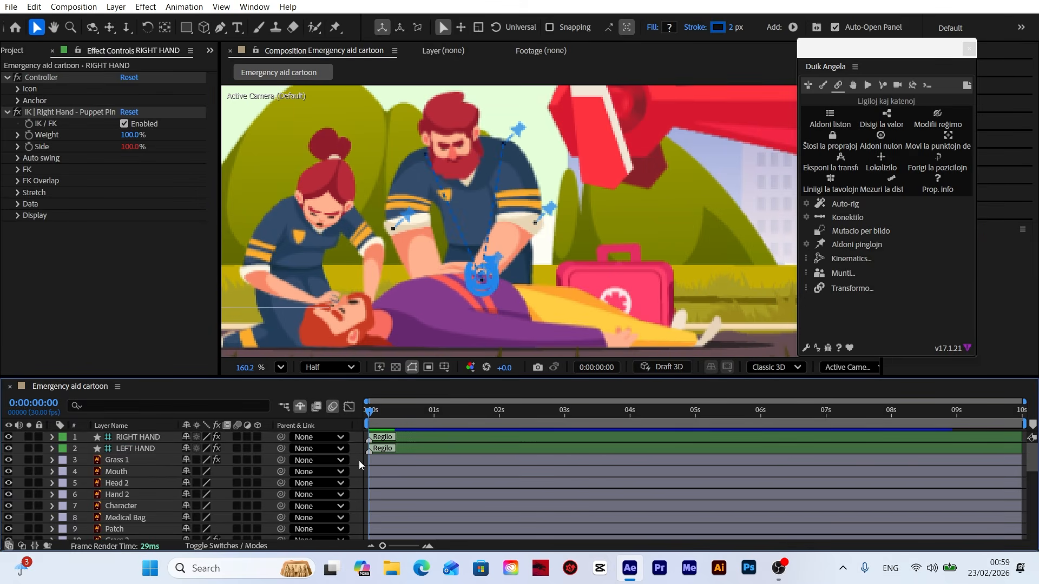
Parent the male paramedic's Head layer to the Body layer.
click(445, 122)
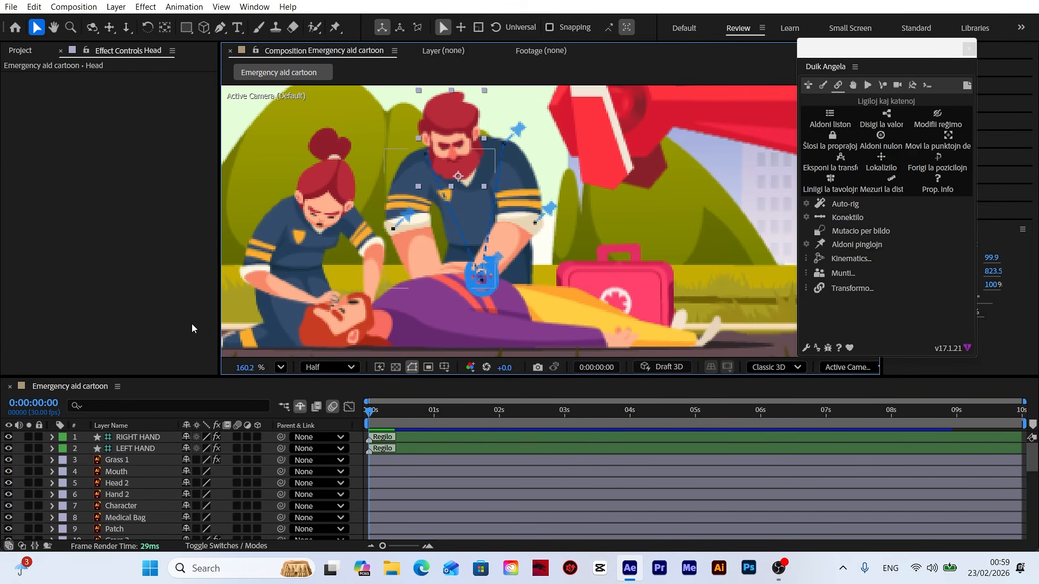
scroll(167, 485, down, 3)
drag(281, 494, 112, 511)
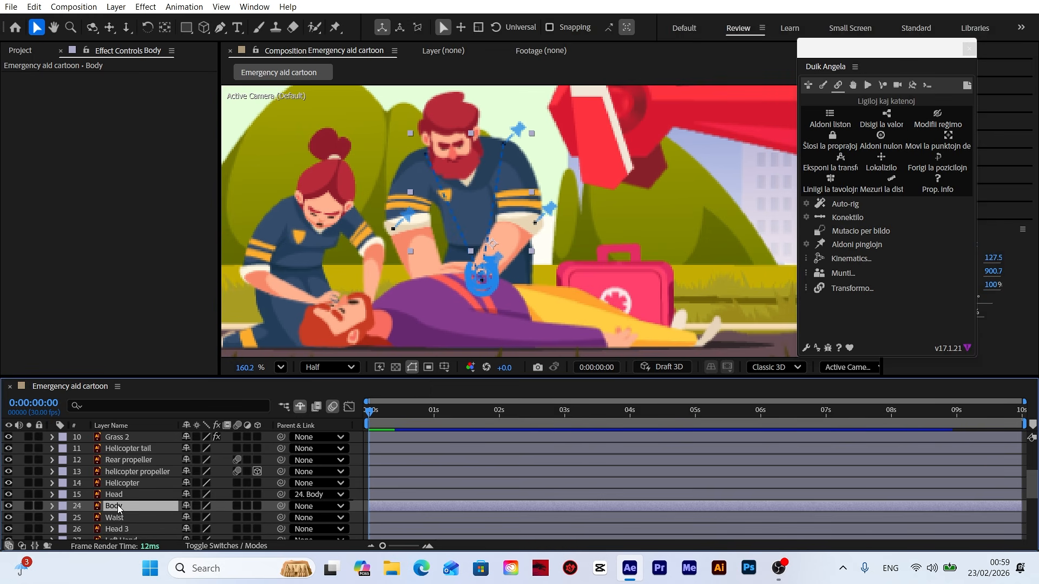
Add Position keyframes to the male paramedic's Body layer at frames 0, 5 and 10.
key(p)
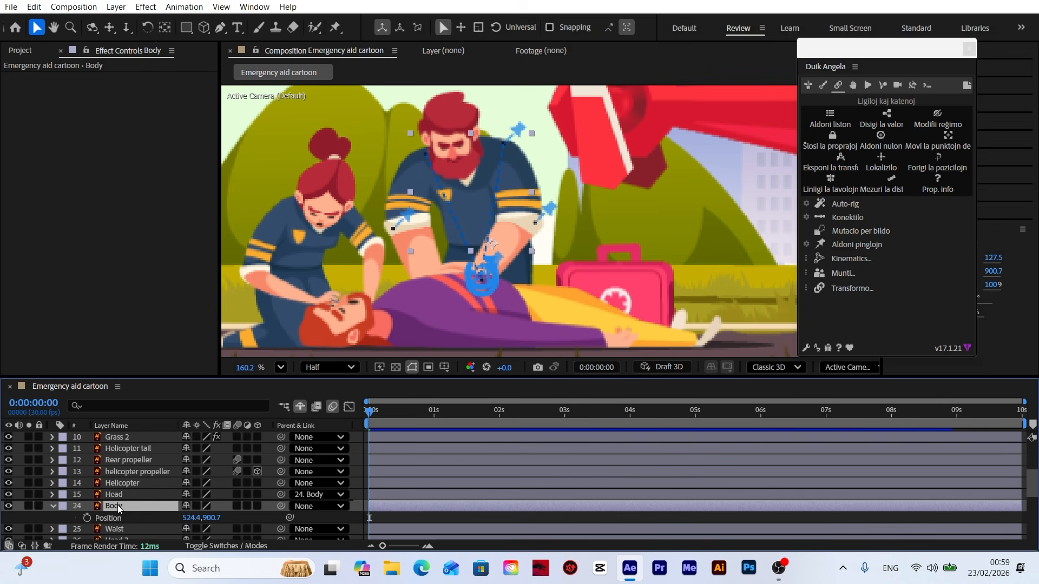
click(87, 517)
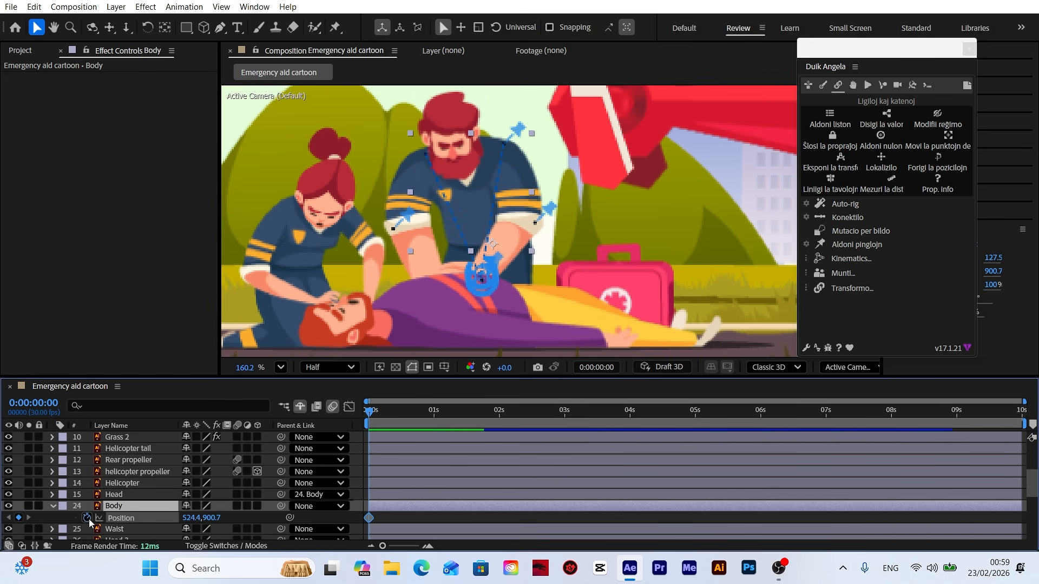
click(600, 367)
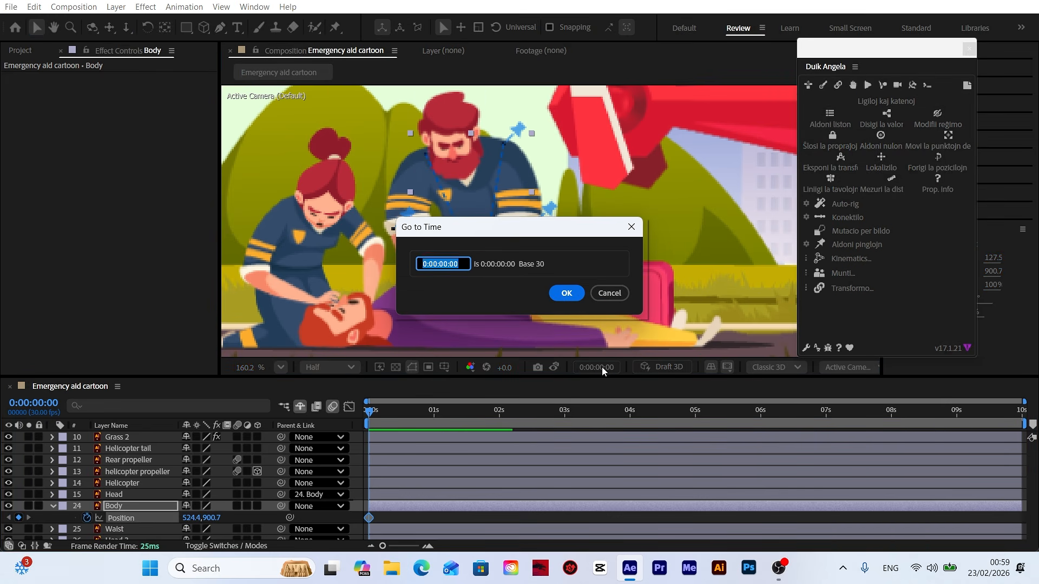
text(5)
click(565, 293)
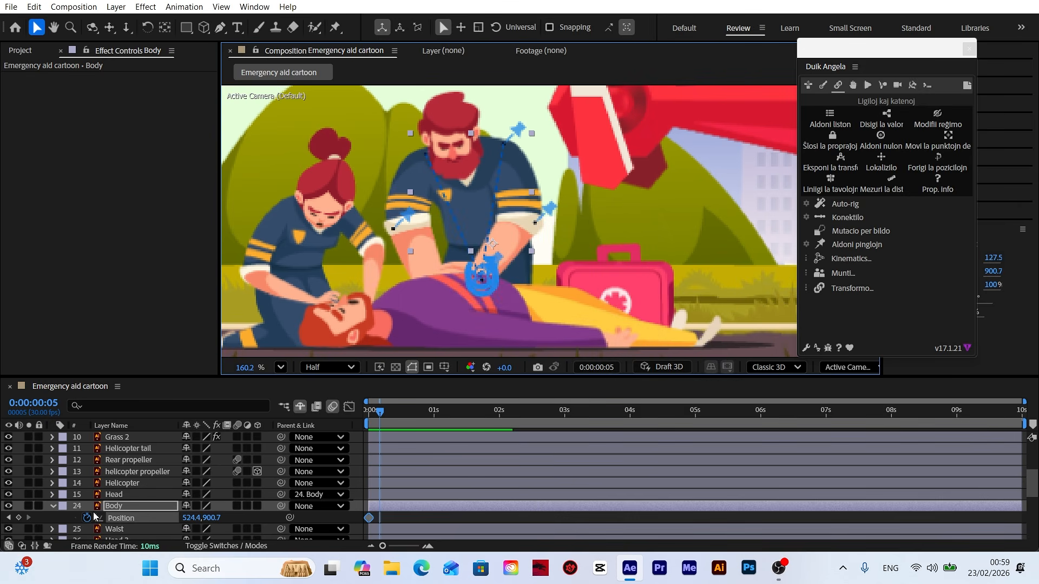
click(18, 518)
click(600, 367)
text(+)
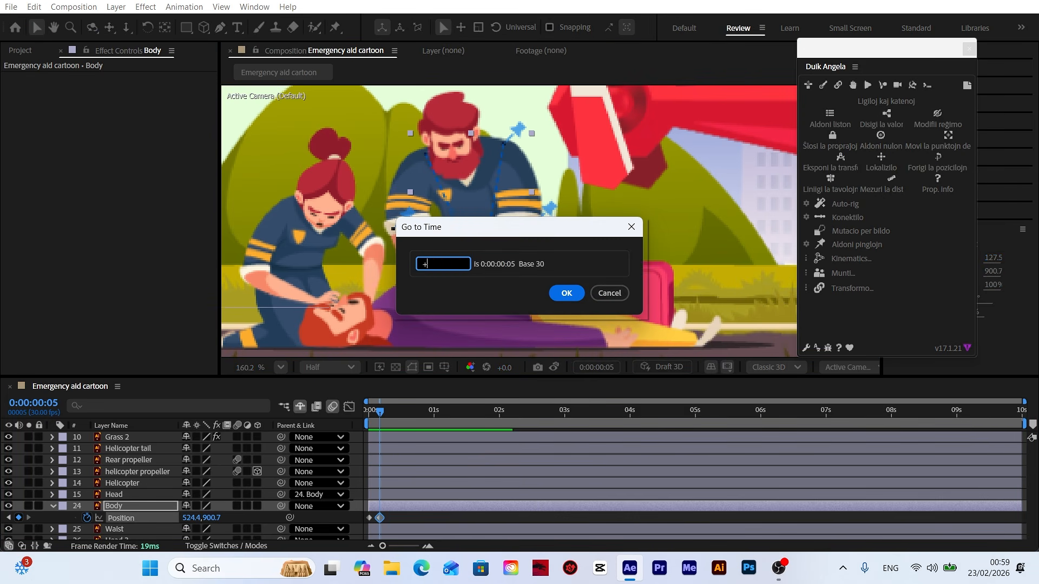
text(5)
key(Return)
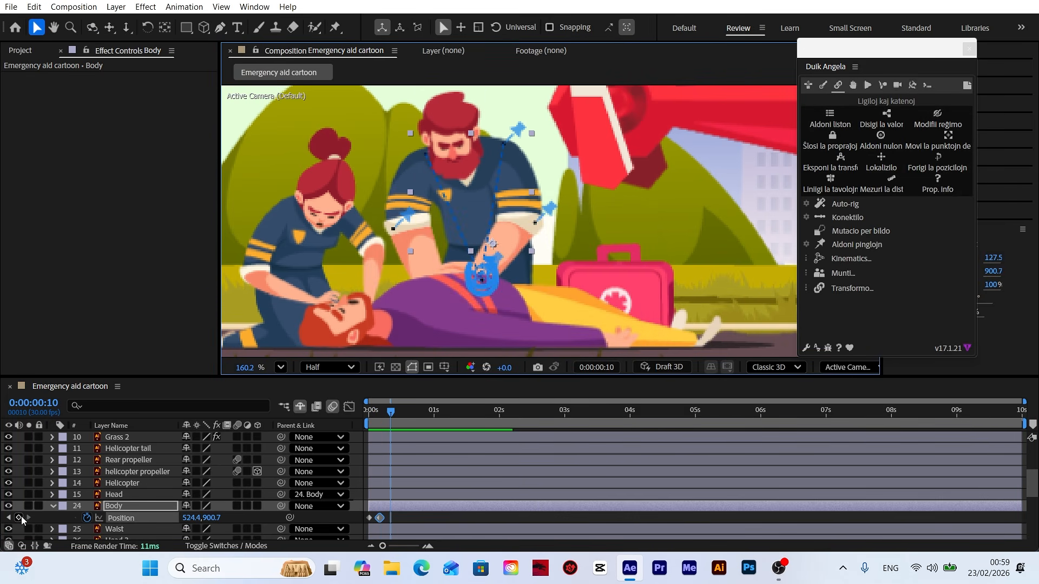
click(18, 518)
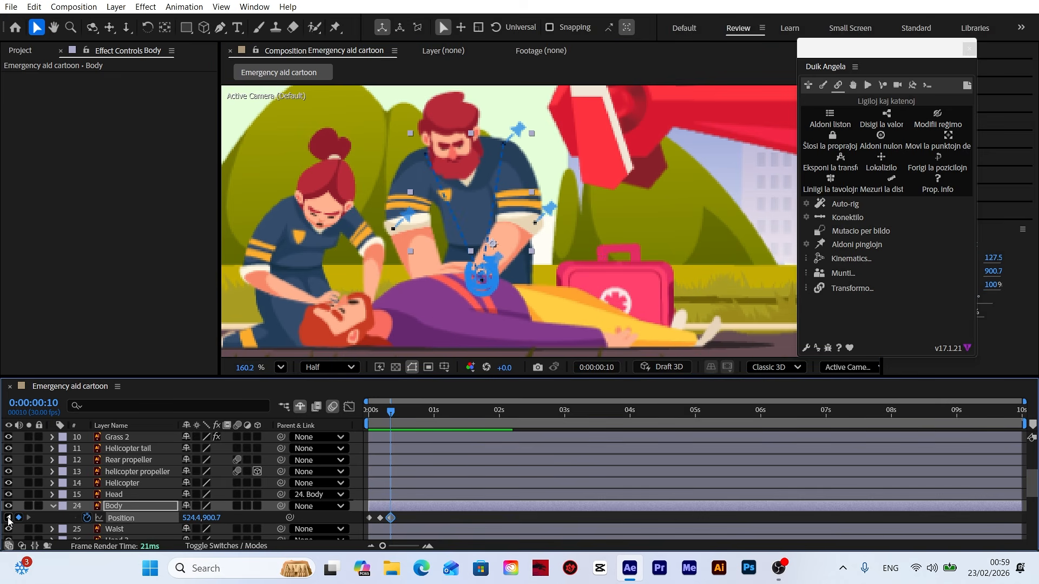
Lower the Body layer at the frame 5 Position keyframe to 524.4, 915.7.
click(8, 518)
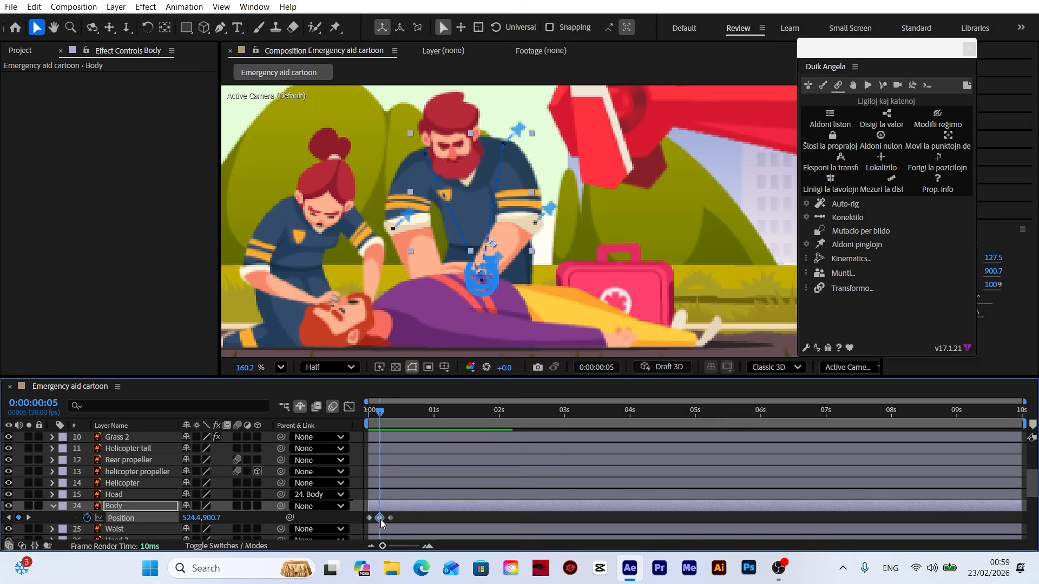
key(Down)
key(Down)
key(Down)
key(Down)
key(Down)
key(Down)
key(Down)
key(Down)
key(Down)
key(Down)
key(Down)
key(Down)
key(Down)
key(Down)
key(Down)
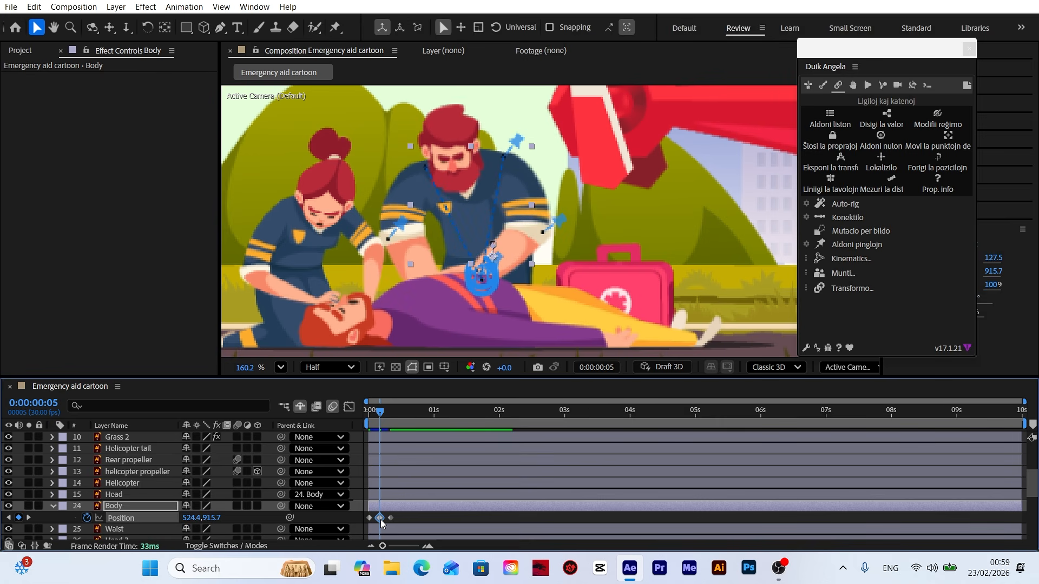
Apply Easy Ease to the Body's three Position keyframes and preview the movement from the start.
click(403, 417)
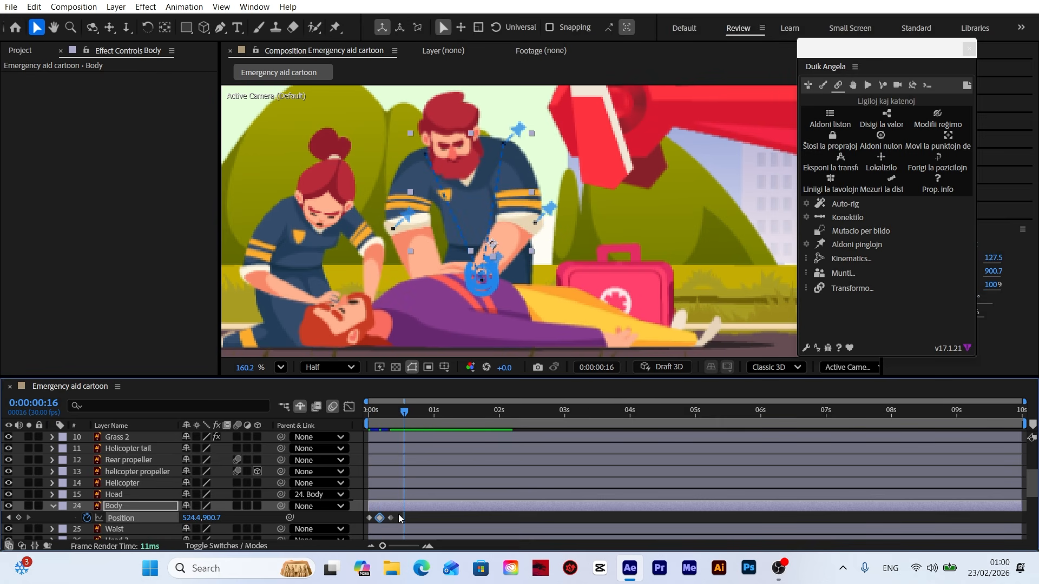
right_click(380, 519)
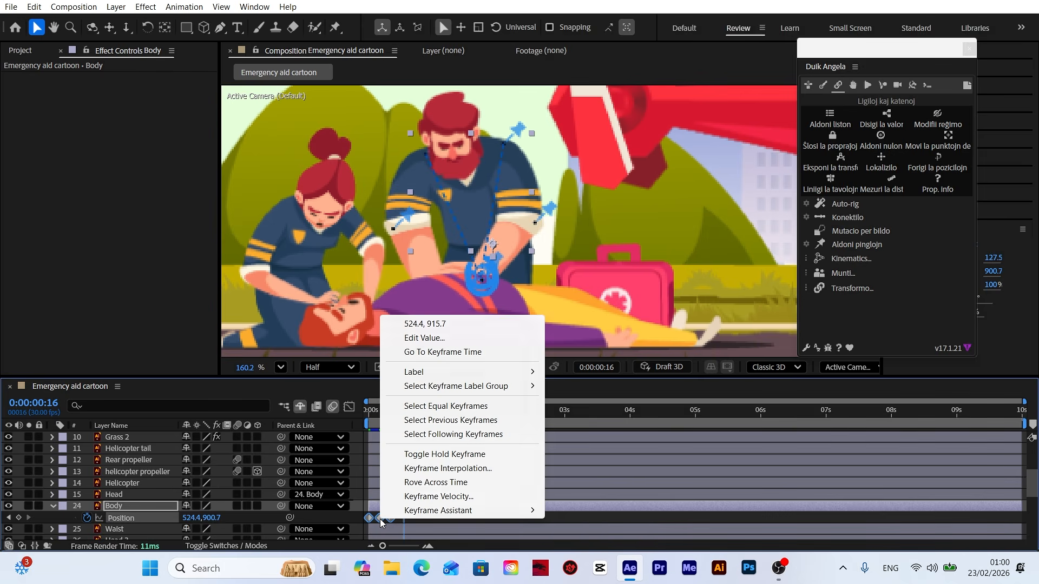
mouse_move(438, 510)
click(573, 368)
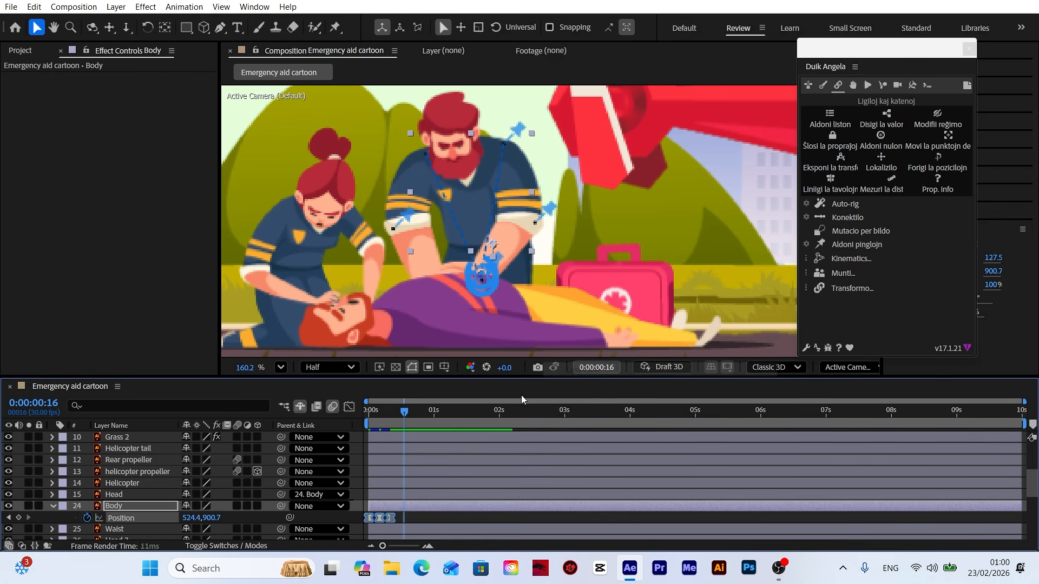
drag(378, 411, 352, 414)
click(335, 517)
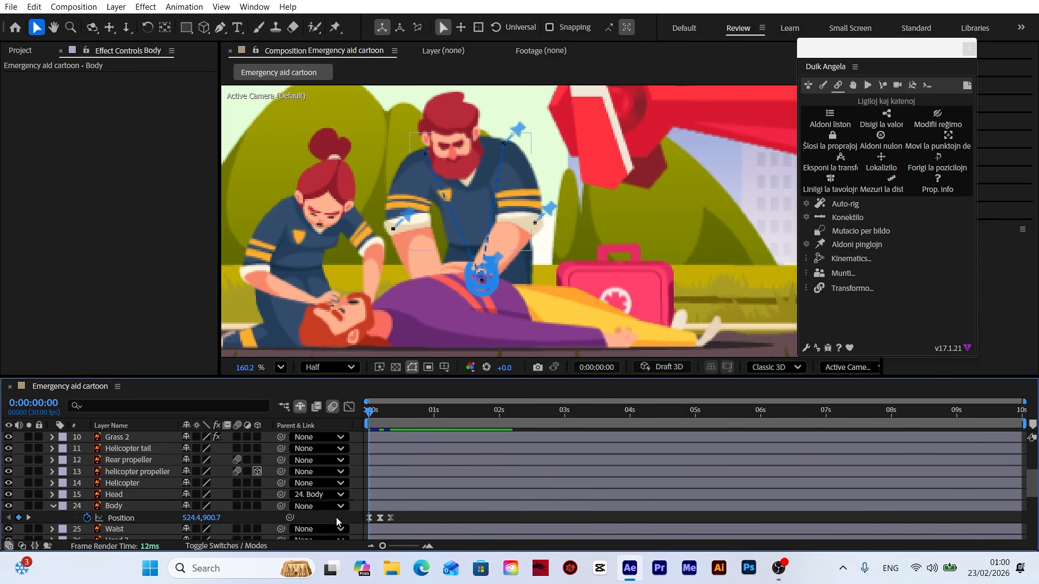
key(space)
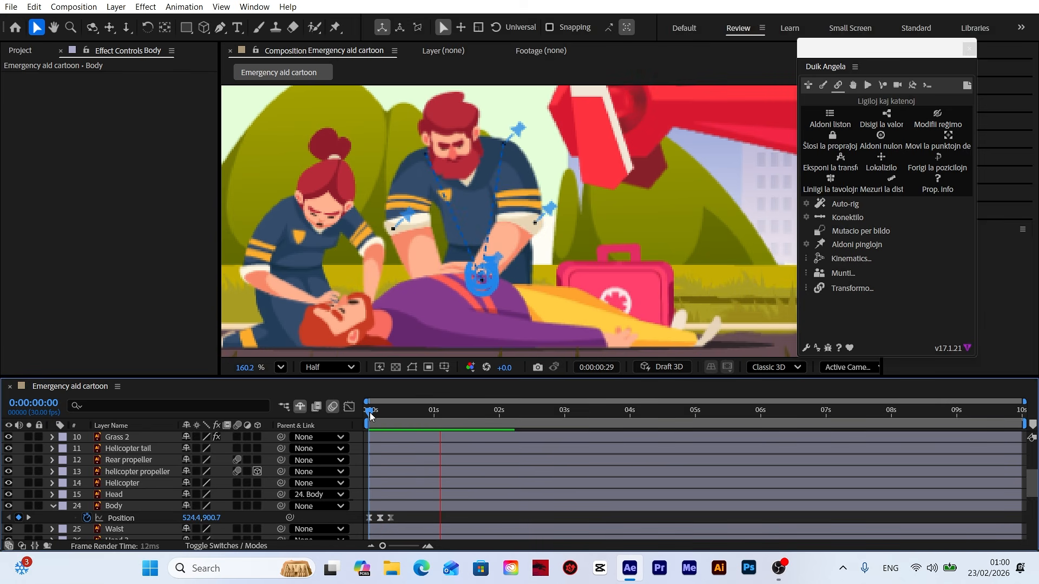
key(space)
key(space)
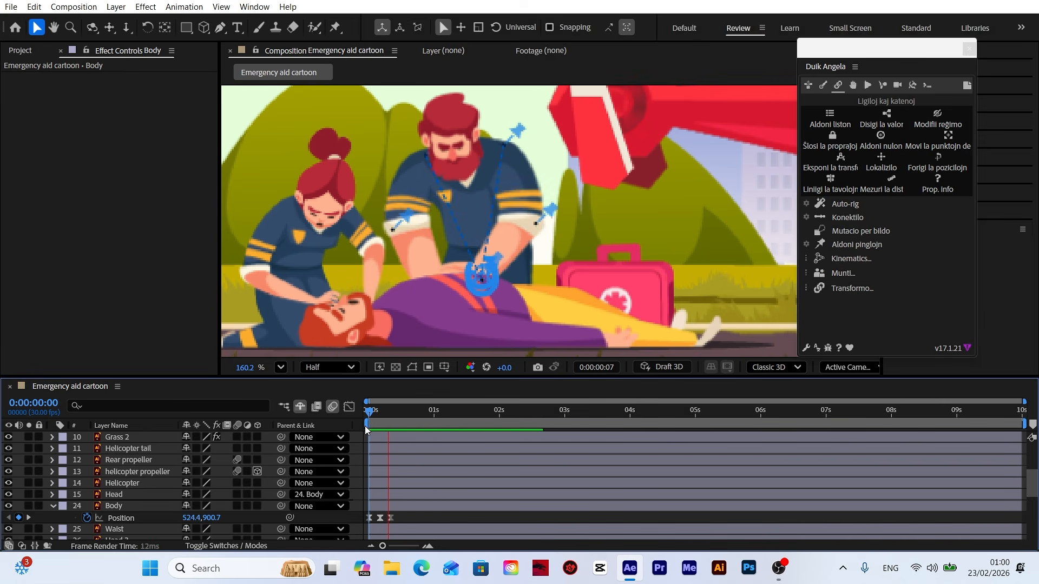
drag(384, 414, 331, 417)
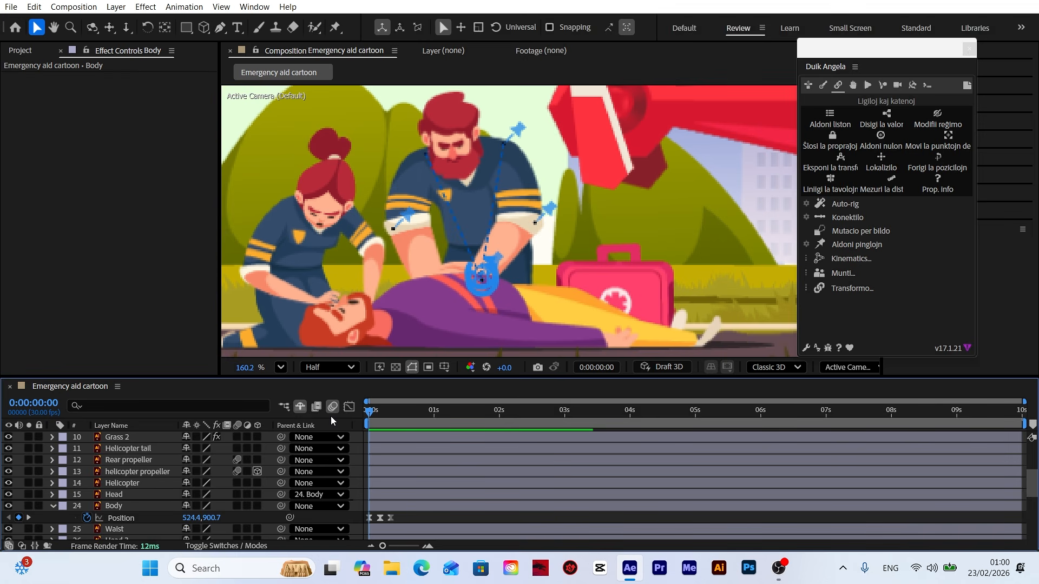
Add the expression loopOutDuration(type = "cycle", duration = 0) to the Body's Position and preview the loop.
click(92, 520)
alt+click(87, 518)
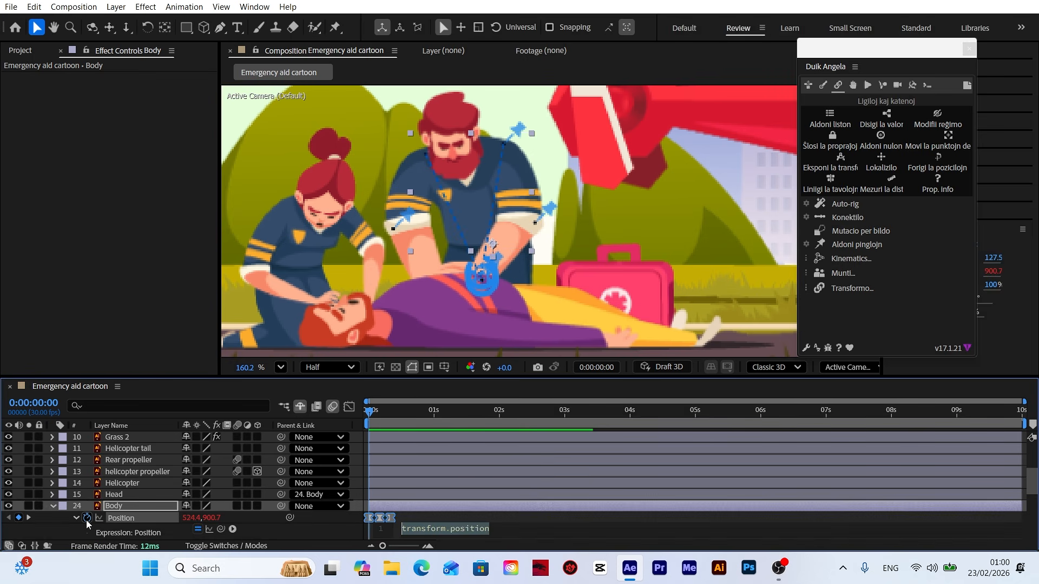
click(232, 529)
mouse_move(287, 453)
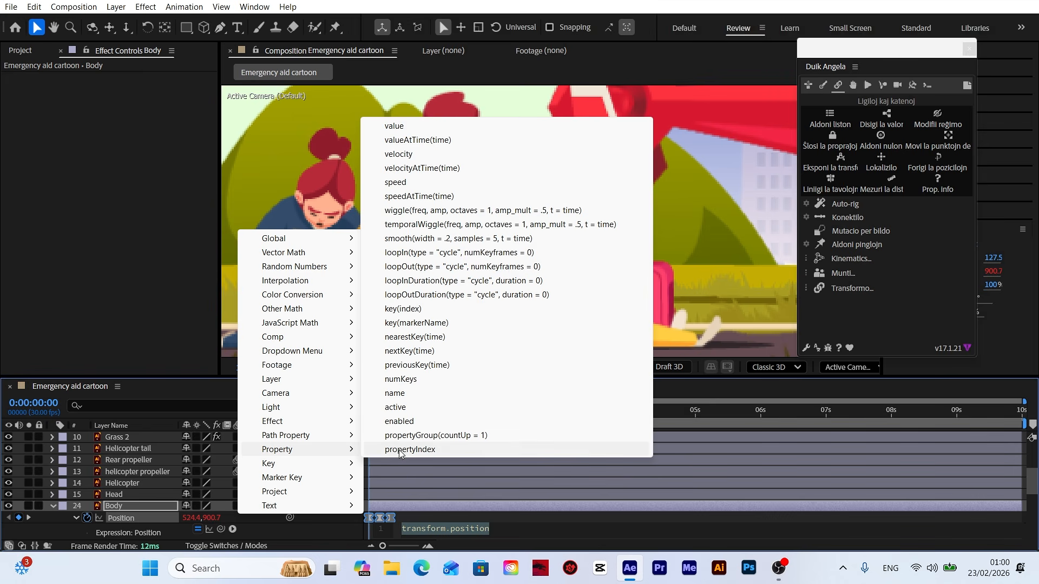
click(454, 297)
click(337, 528)
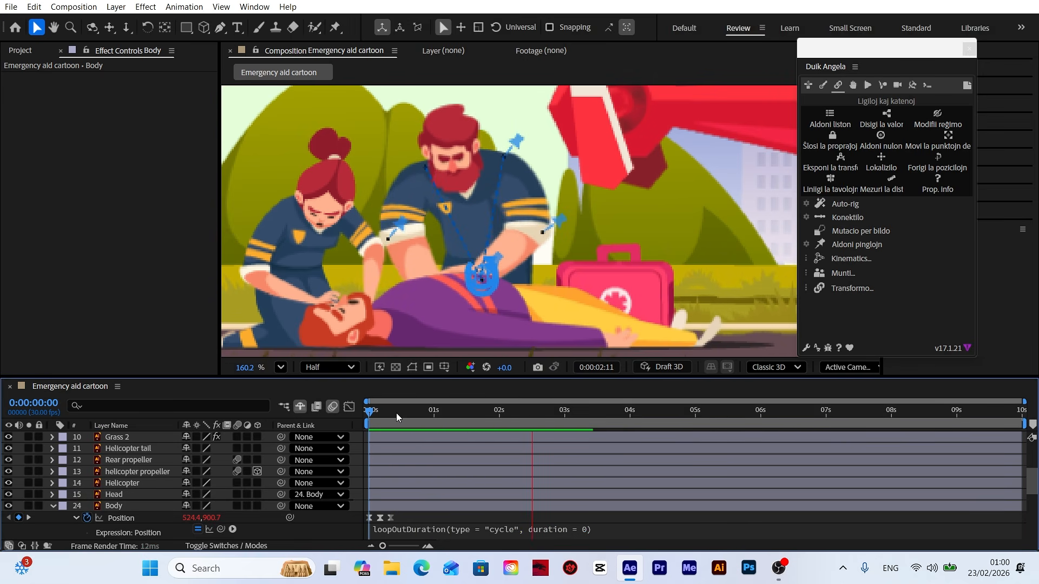
key(space)
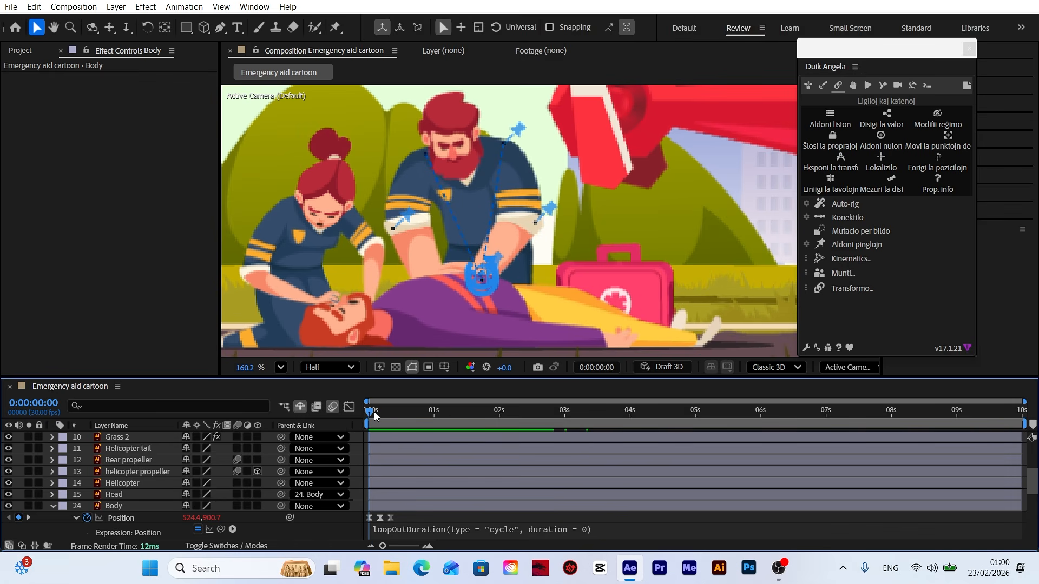
Add another Body Position keyframe at frame 25.
drag(374, 411, 423, 413)
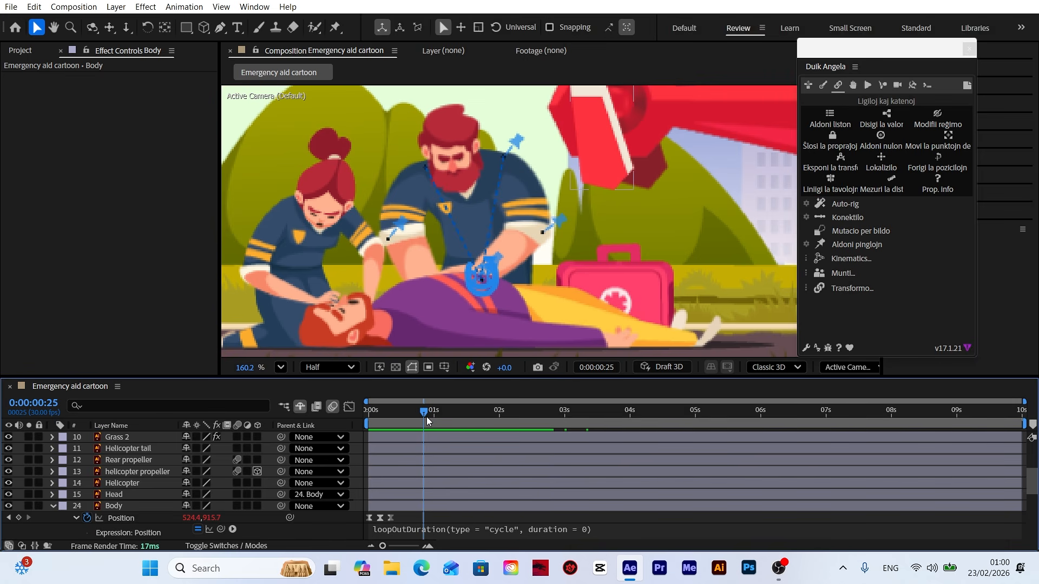
click(19, 518)
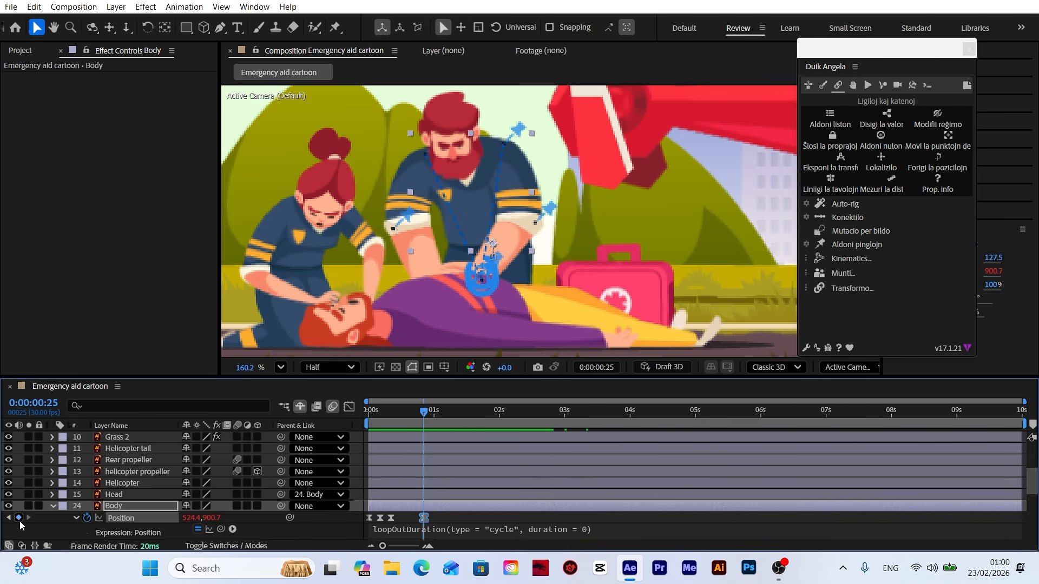
Preview the Body's looping compression movement from the start of the timeline.
click(349, 535)
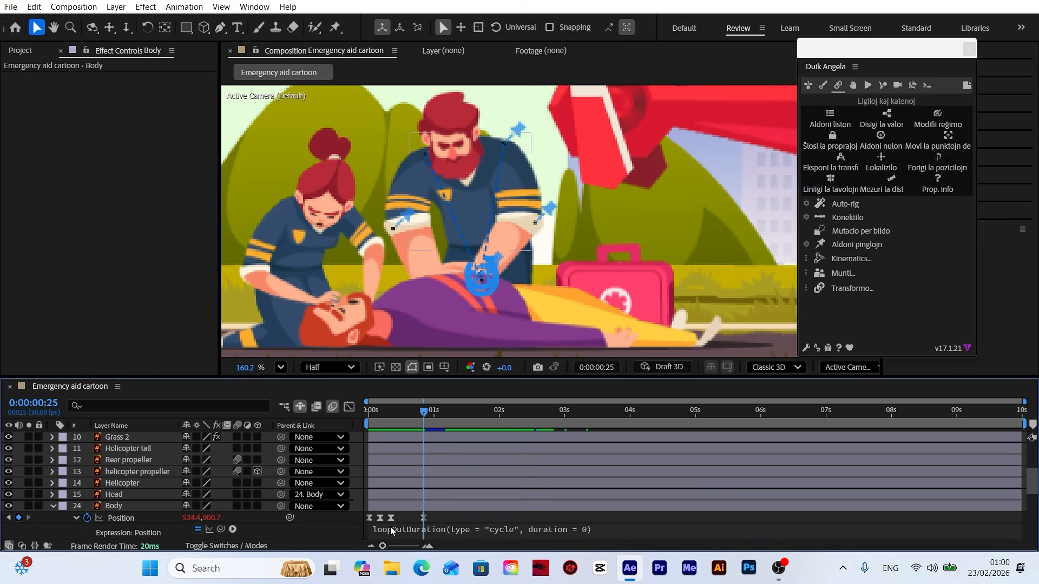
click(373, 410)
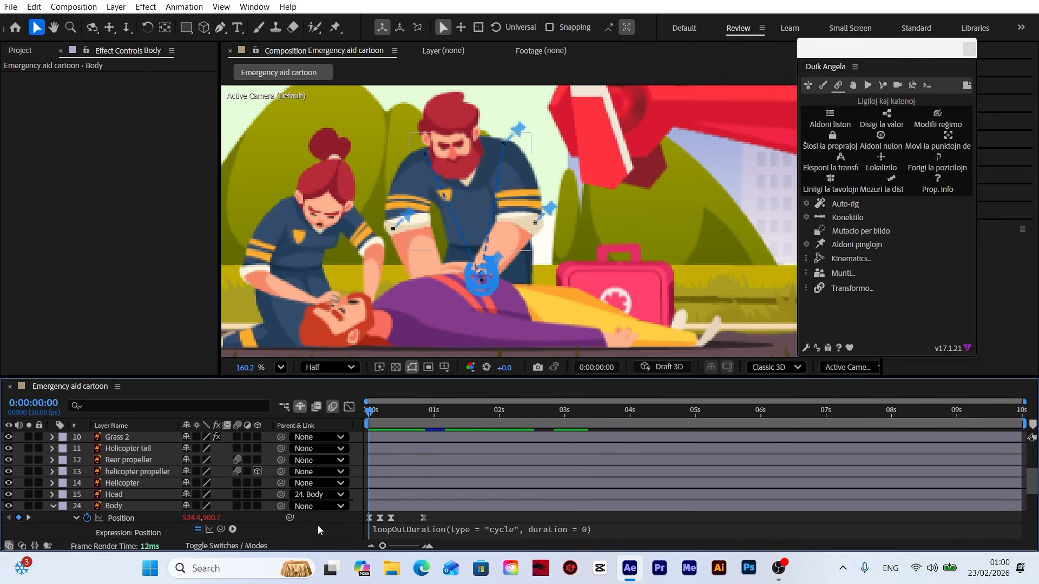
key(space)
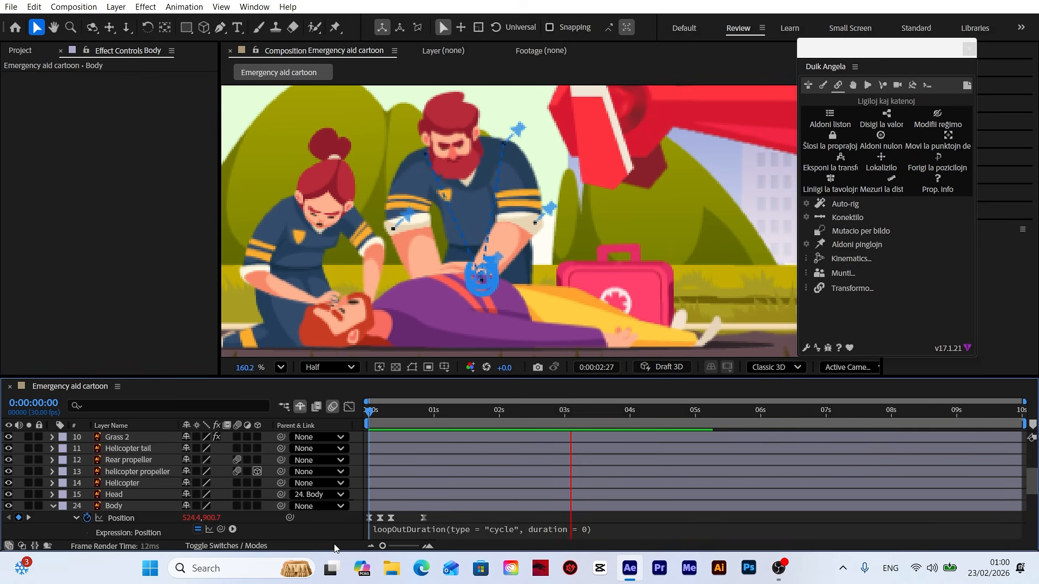
key(space)
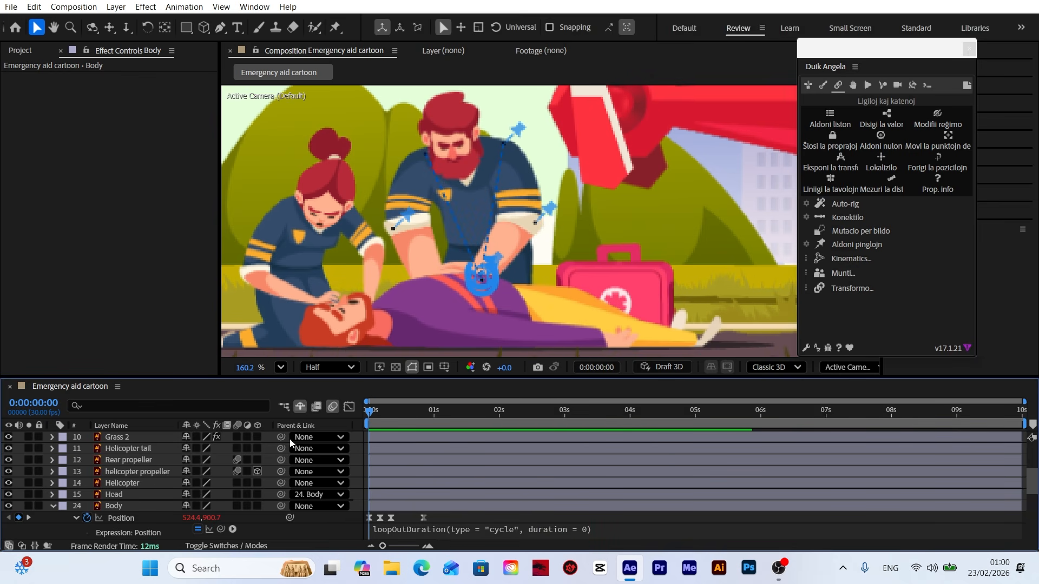
Add Rotation keyframes to the male paramedic's Head layer at frames 0, 5 and 10, matching the Body's Position keyframes.
click(450, 128)
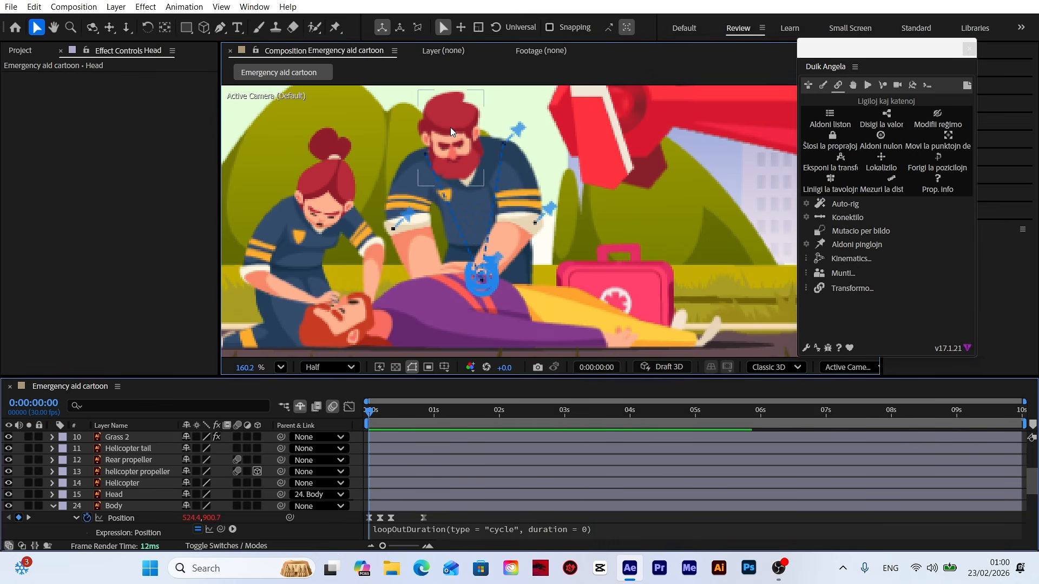
key(r)
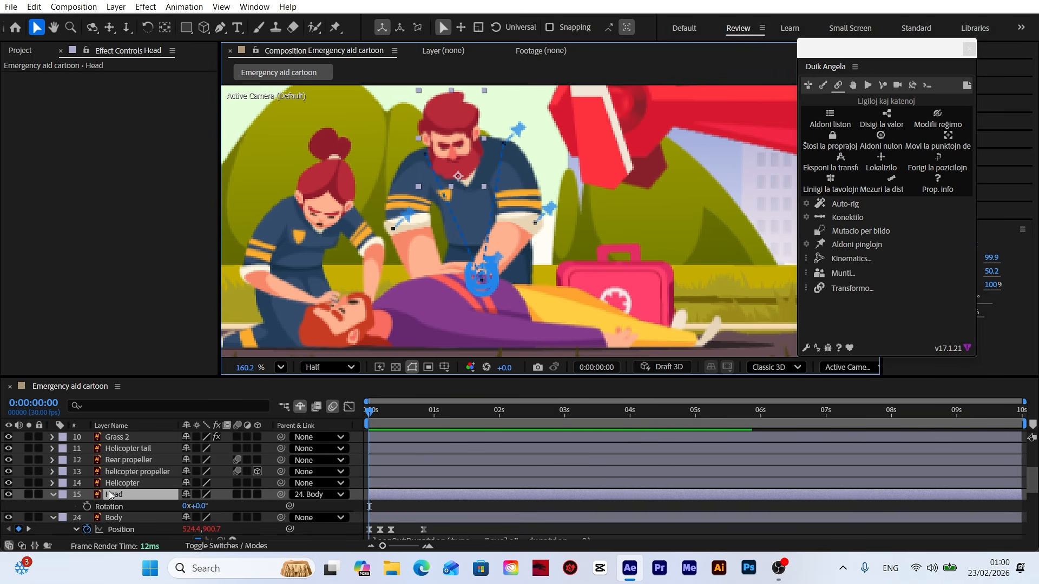
click(87, 506)
scroll(89, 508, down, 1)
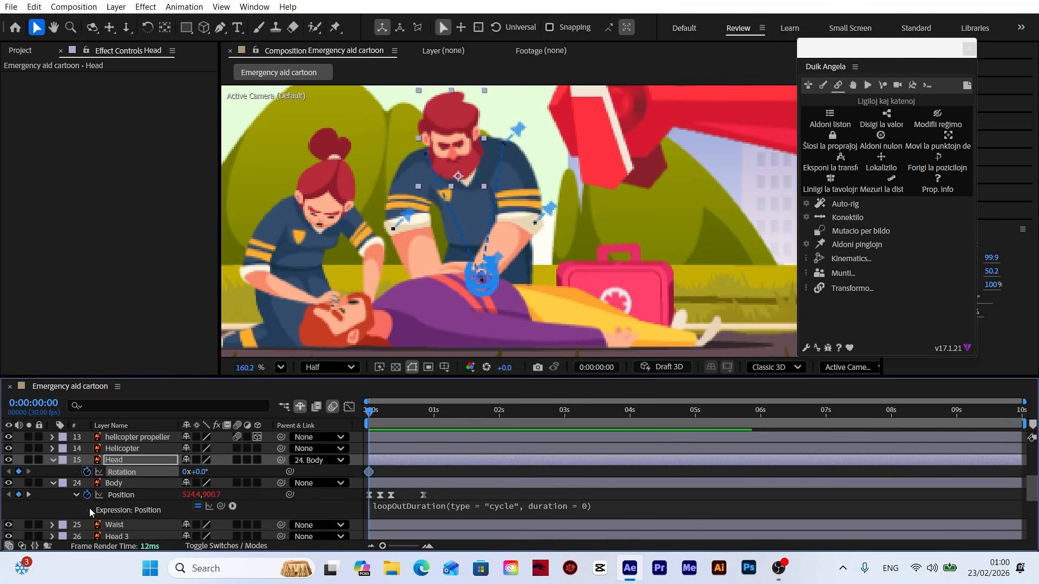
click(29, 494)
click(20, 473)
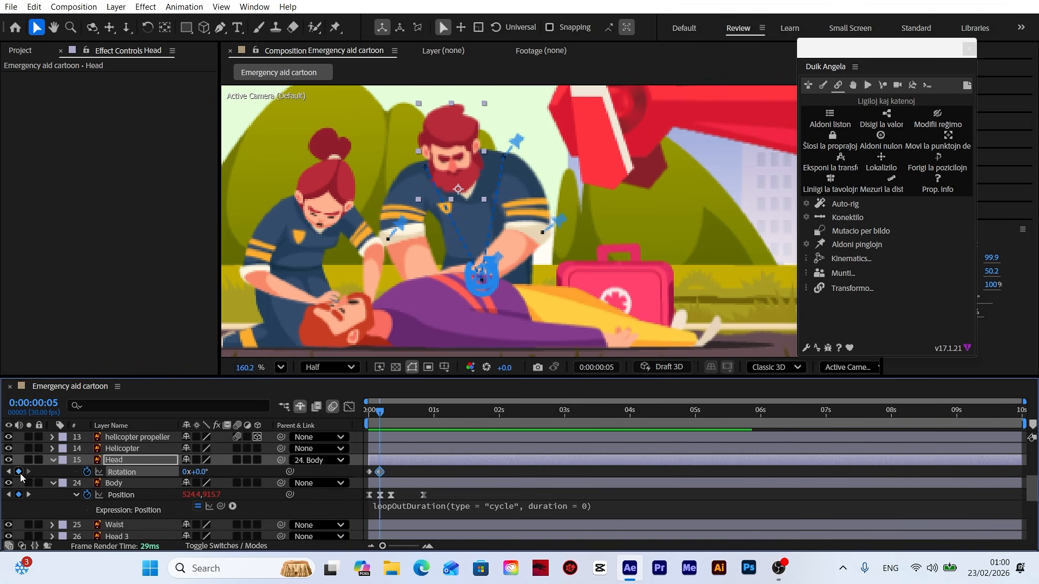
click(29, 495)
click(19, 472)
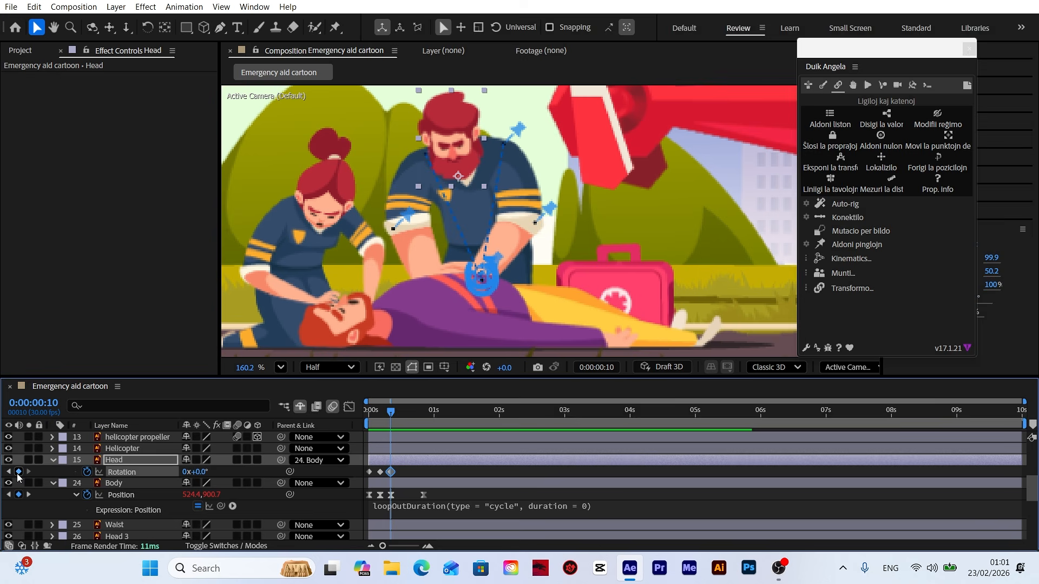
Set the Head's rotation to 3° at frame 5 and apply Easy Ease to its three Rotation keyframes.
click(9, 471)
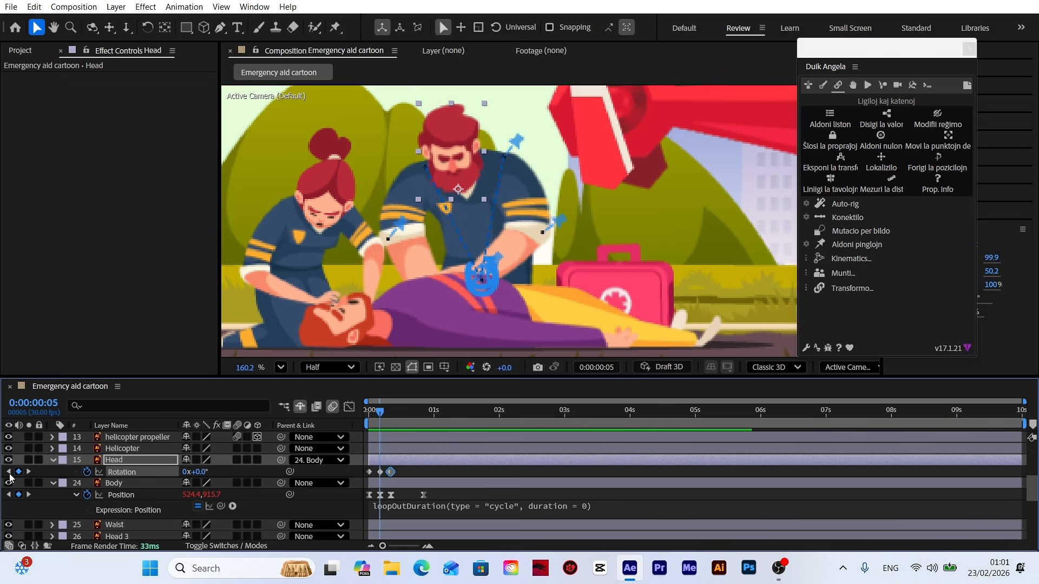
click(206, 473)
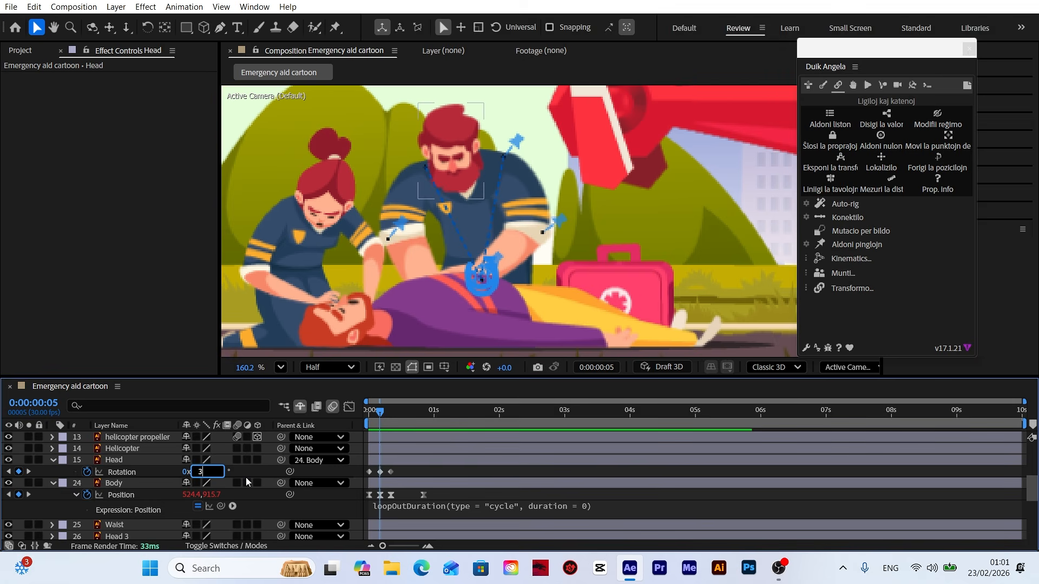
text(3)
key(Return)
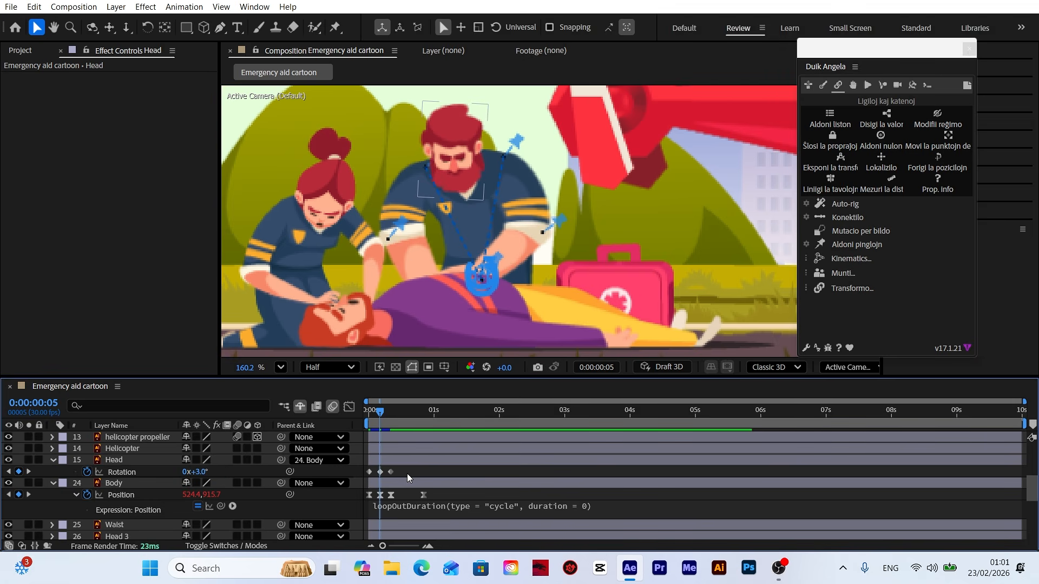
drag(407, 473, 359, 476)
right_click(371, 472)
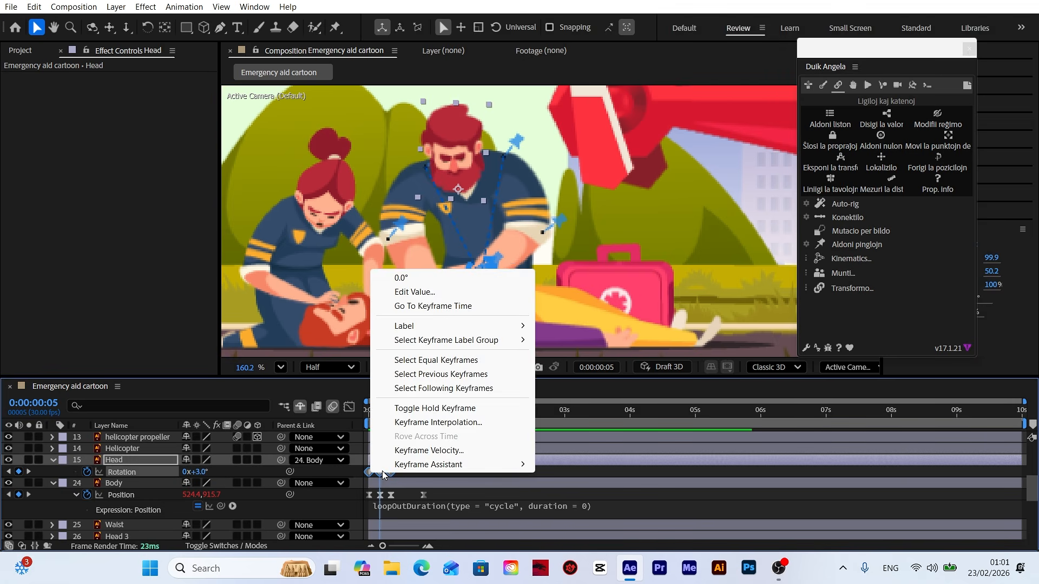
mouse_move(433, 464)
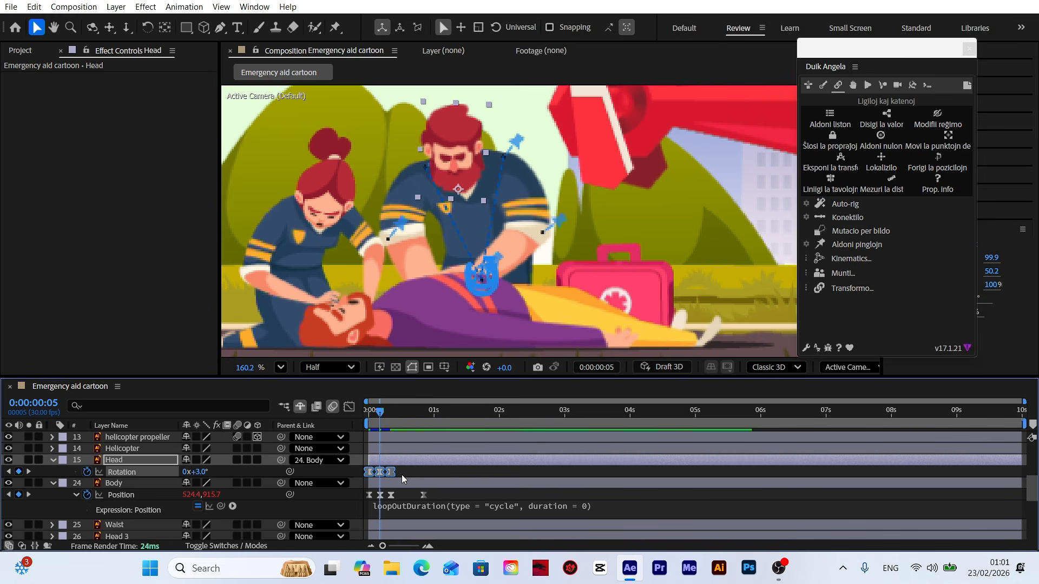
Add a Head Rotation keyframe at frame 25 and loop the Rotation with the expression loopOutDuration(type = "cycle", duration = 0).
click(28, 495)
click(28, 495)
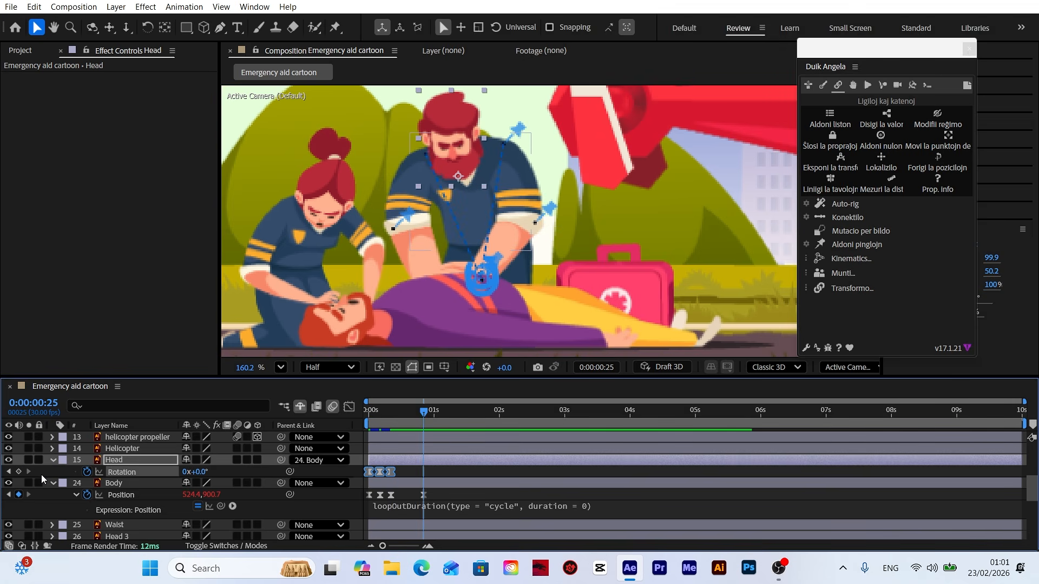
click(18, 472)
alt+click(87, 472)
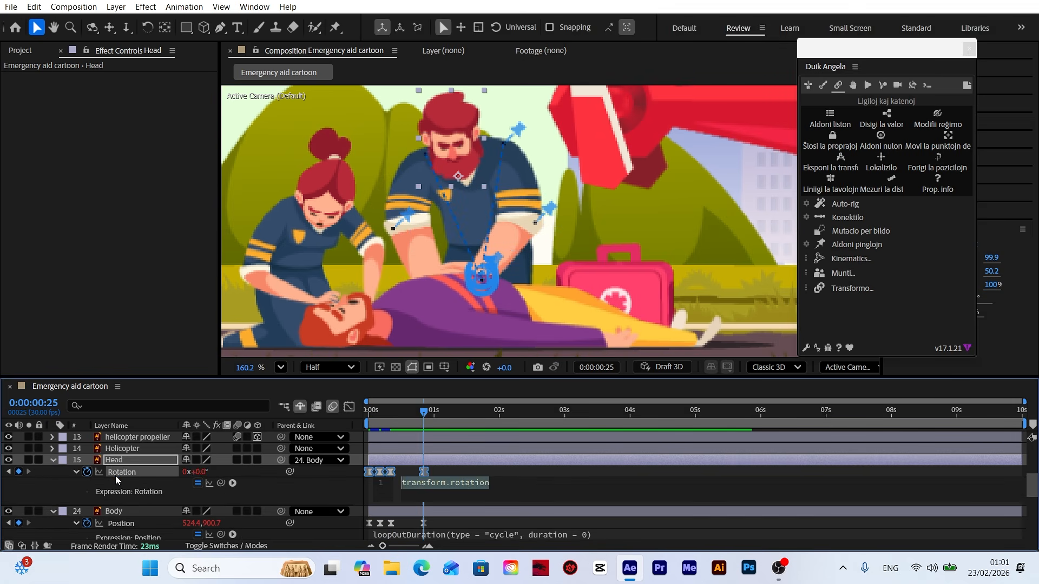
click(232, 483)
mouse_move(277, 403)
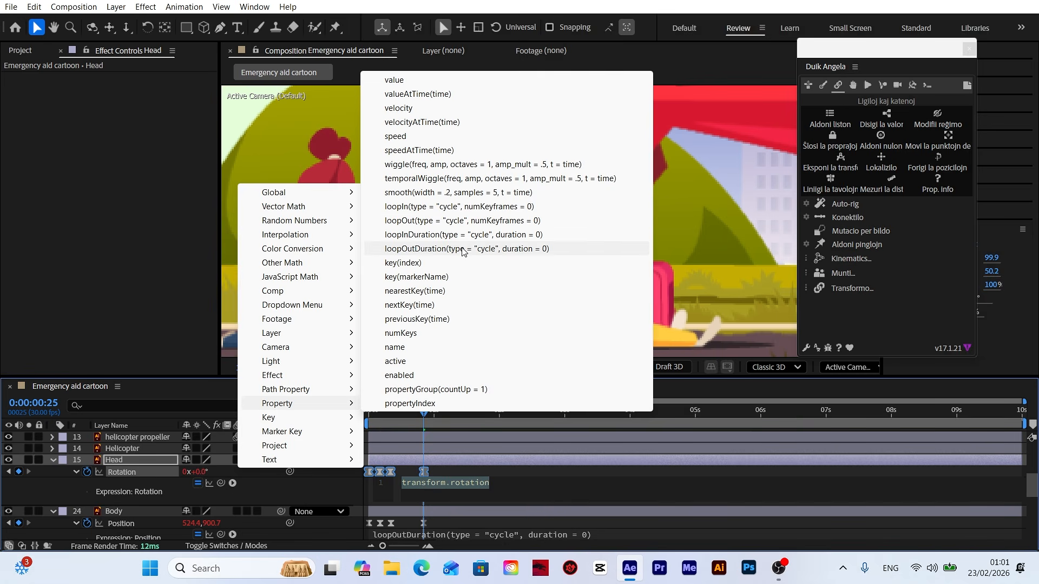
click(440, 248)
click(365, 458)
Preview the Head's looping rotation together with the Body movement from the start.
drag(375, 413, 362, 417)
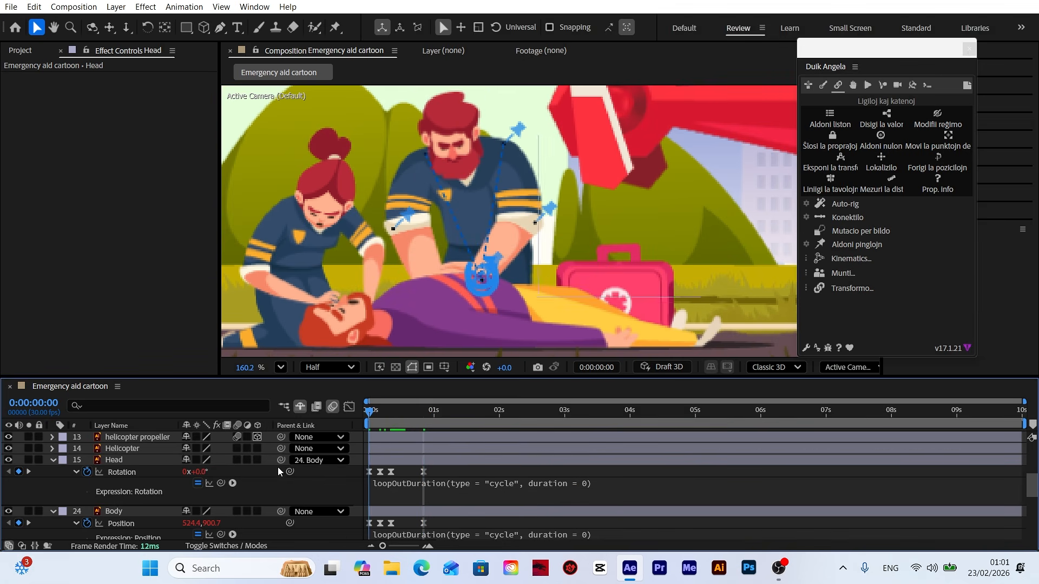
key(space)
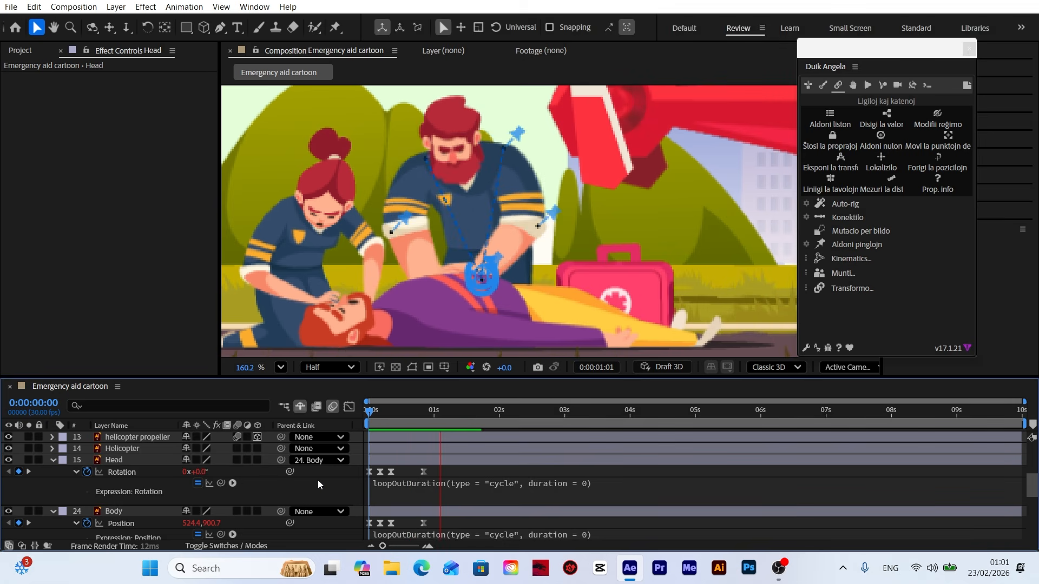
key(space)
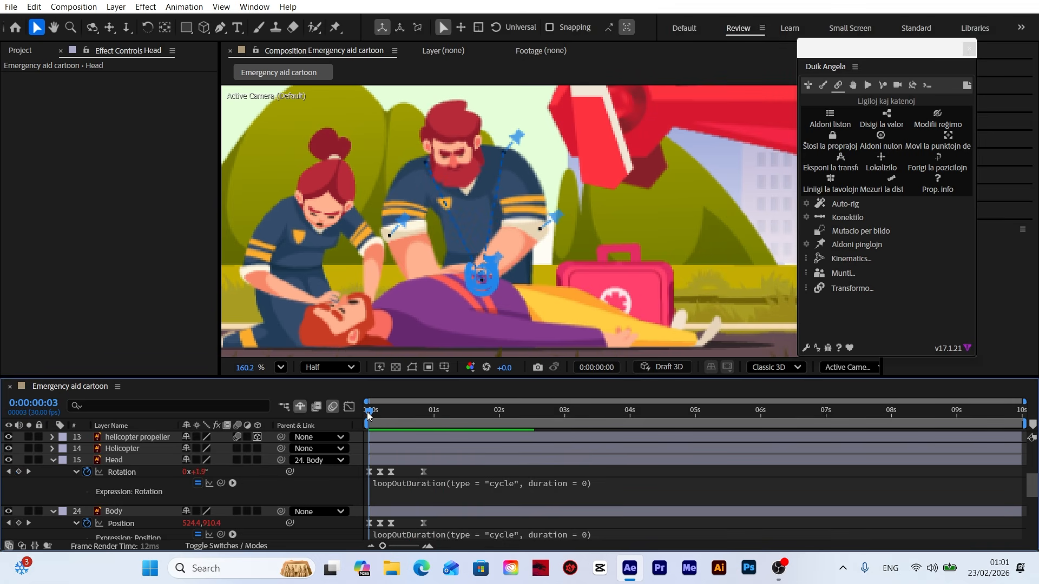
Fit the whole composition in view, collapse the Head layer's properties and preview the full scene.
click(281, 368)
click(289, 112)
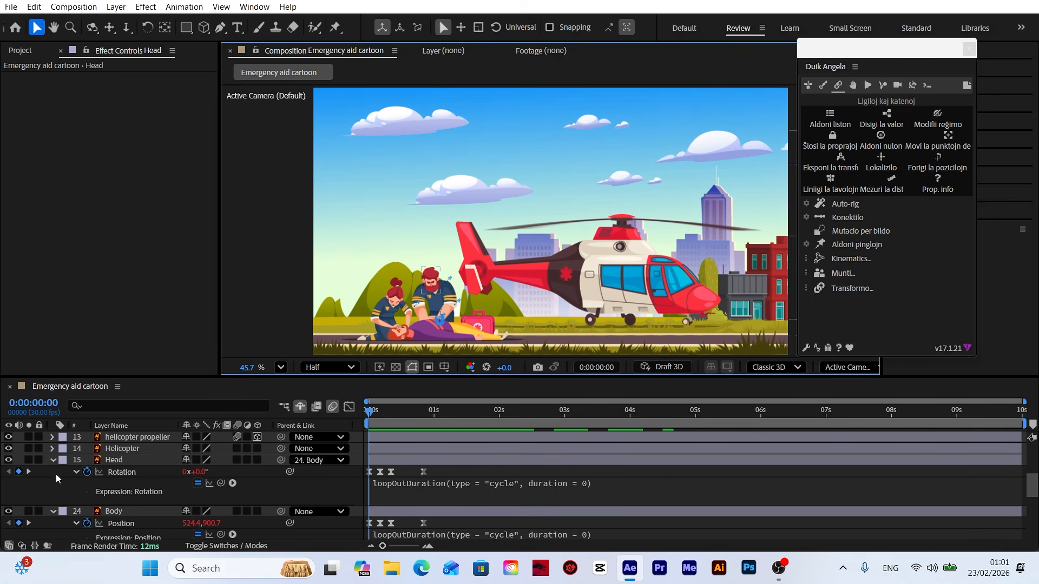
click(52, 461)
key(space)
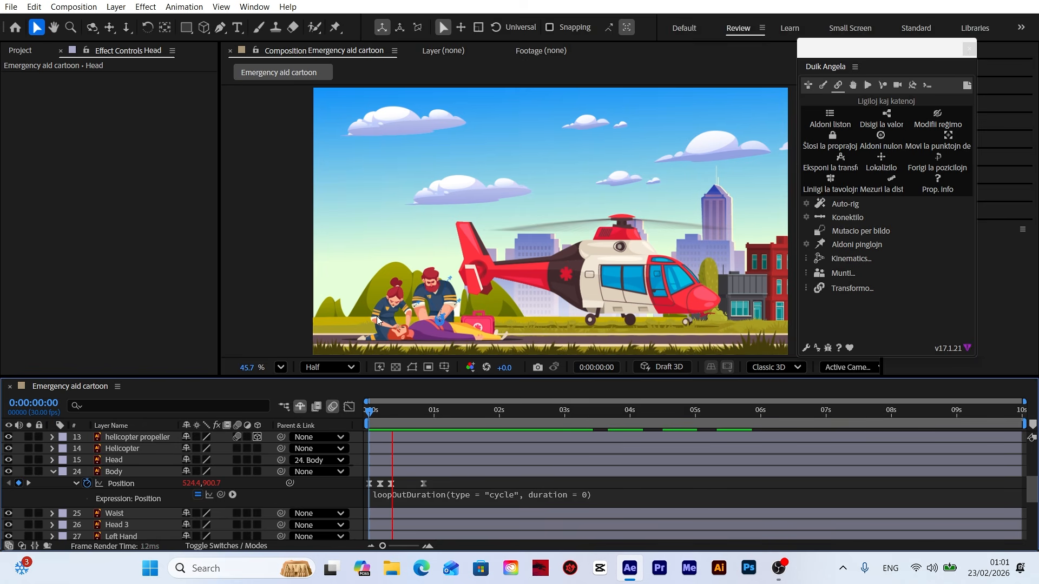
key(space)
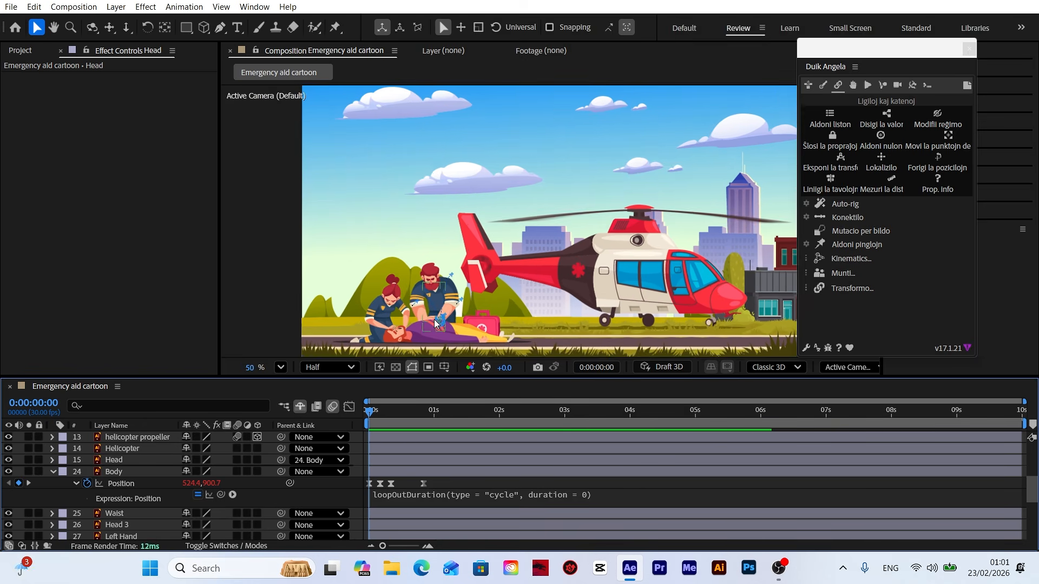
Solo the lying patient's Character layer and frame it closely in the composition view.
scroll(480, 242, up, 3)
scroll(481, 244, up, 5)
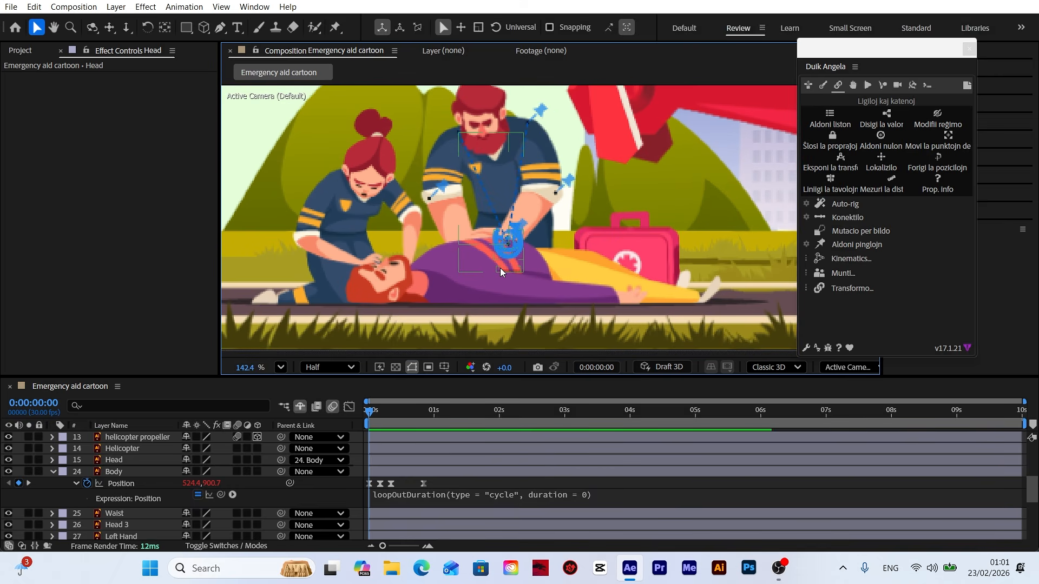
scroll(142, 465, up, 4)
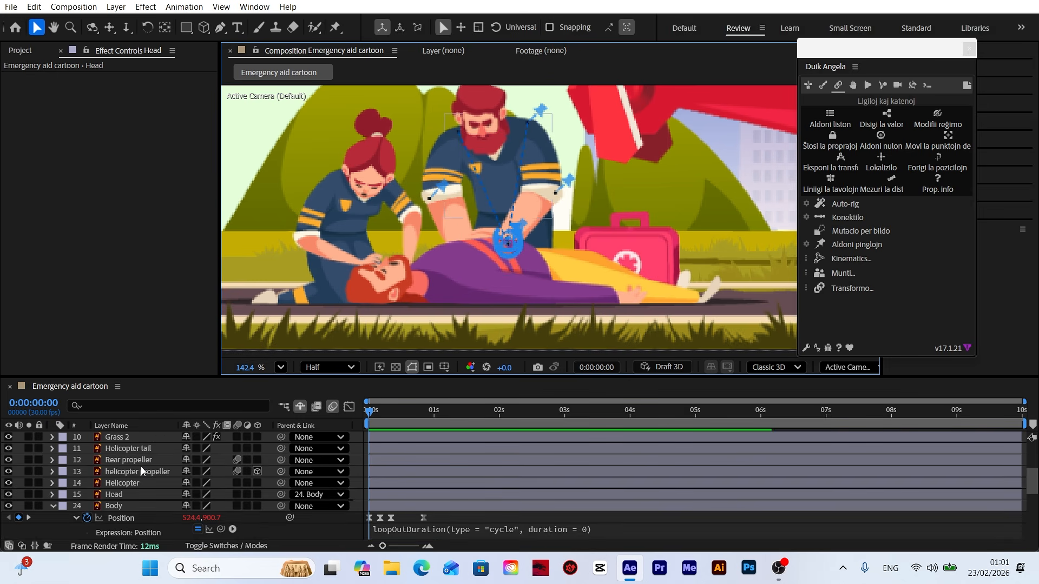
scroll(125, 460, up, 1)
click(132, 473)
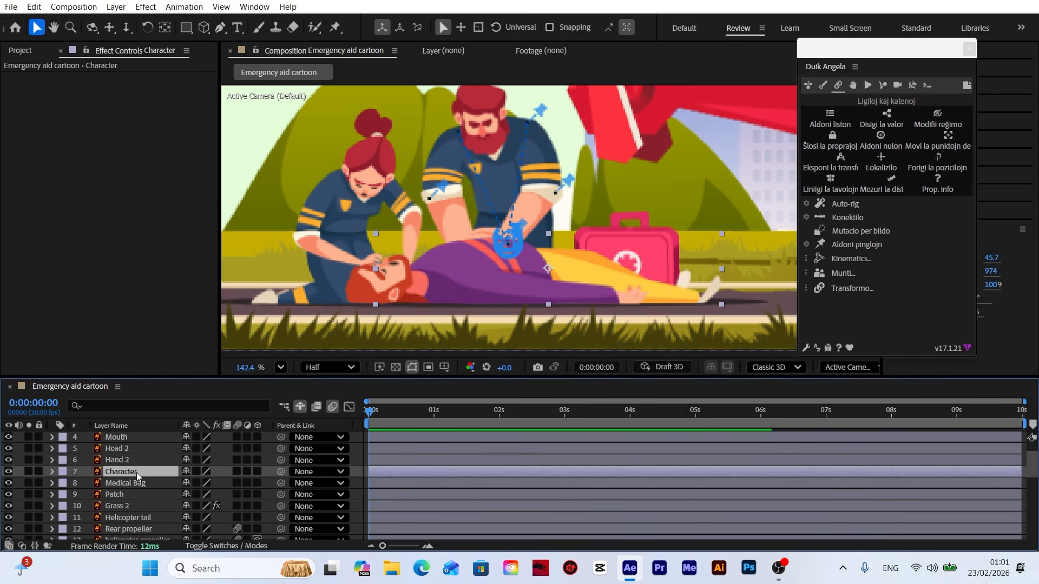
click(28, 472)
scroll(521, 265, up, 2)
drag(521, 264, 494, 256)
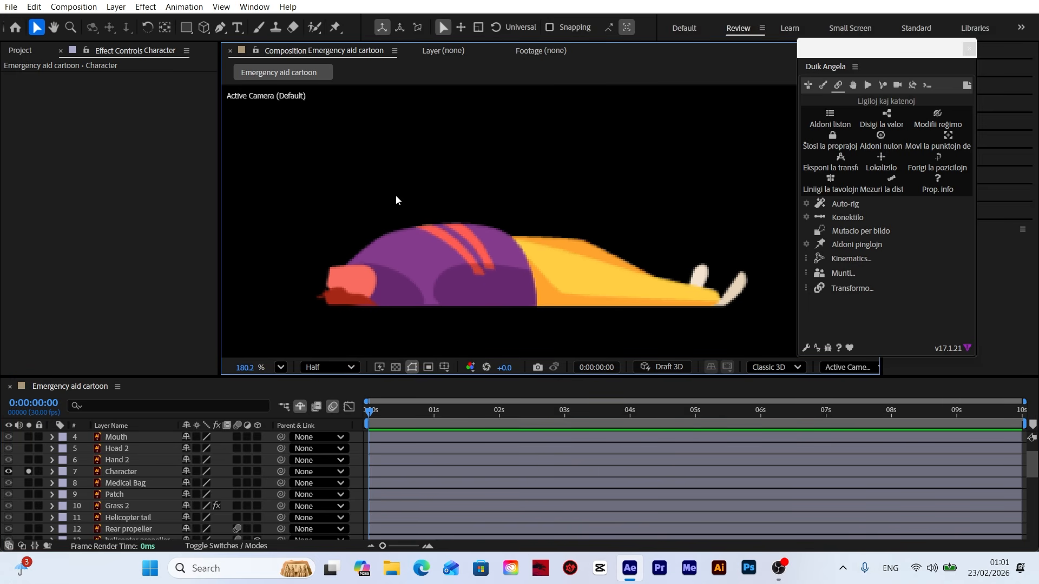
Place puppet pins on the Character, one atop the chest and seven along the lower edge, and end the solo view.
click(335, 27)
click(134, 472)
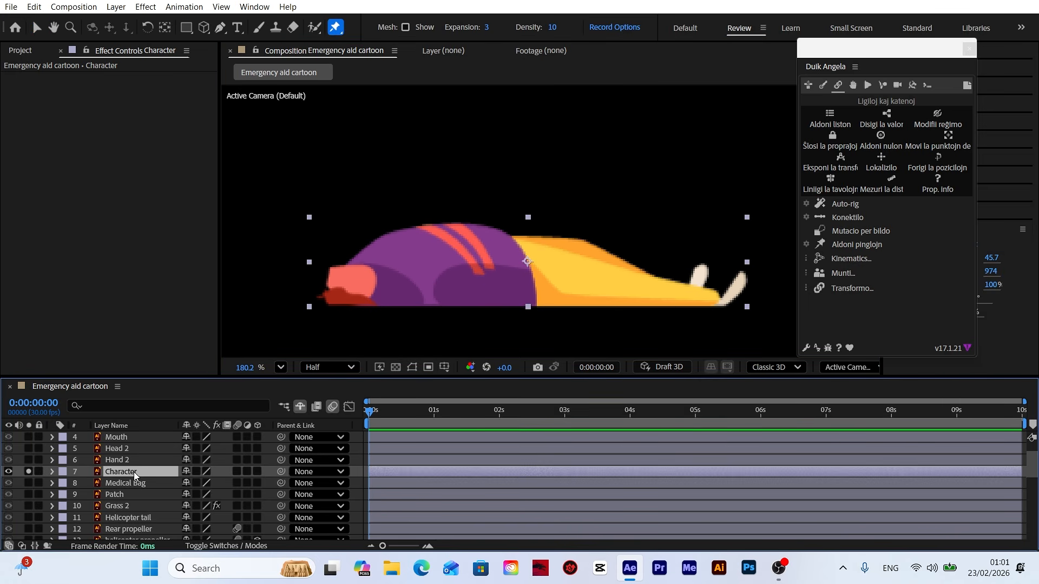
click(452, 224)
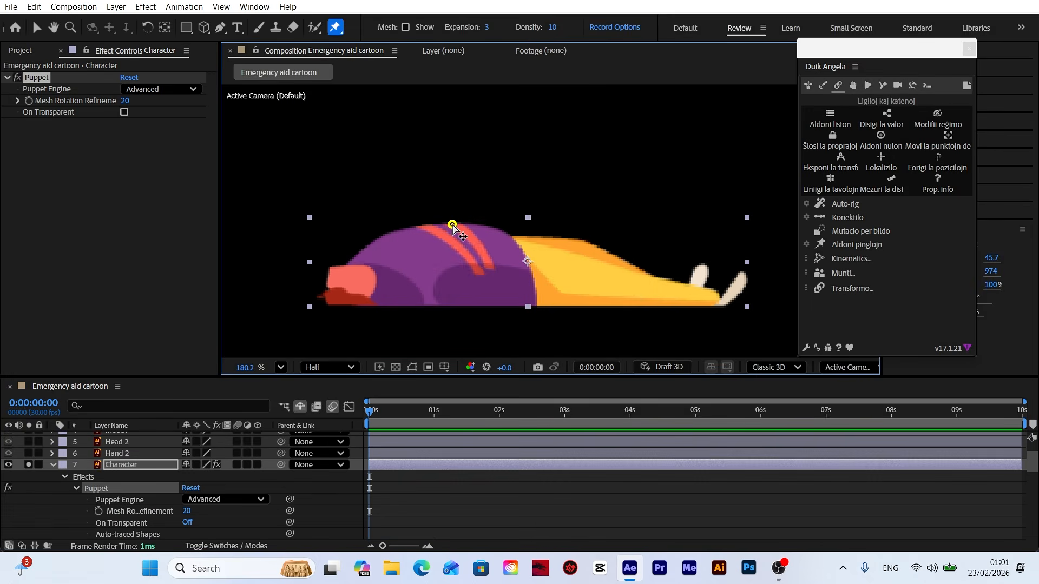
click(385, 303)
click(511, 304)
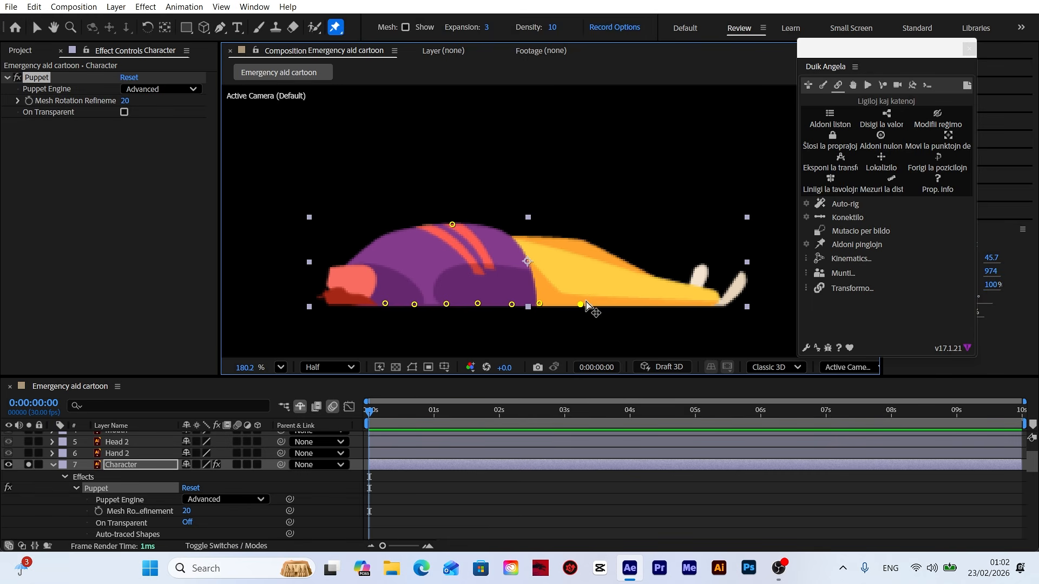
click(29, 465)
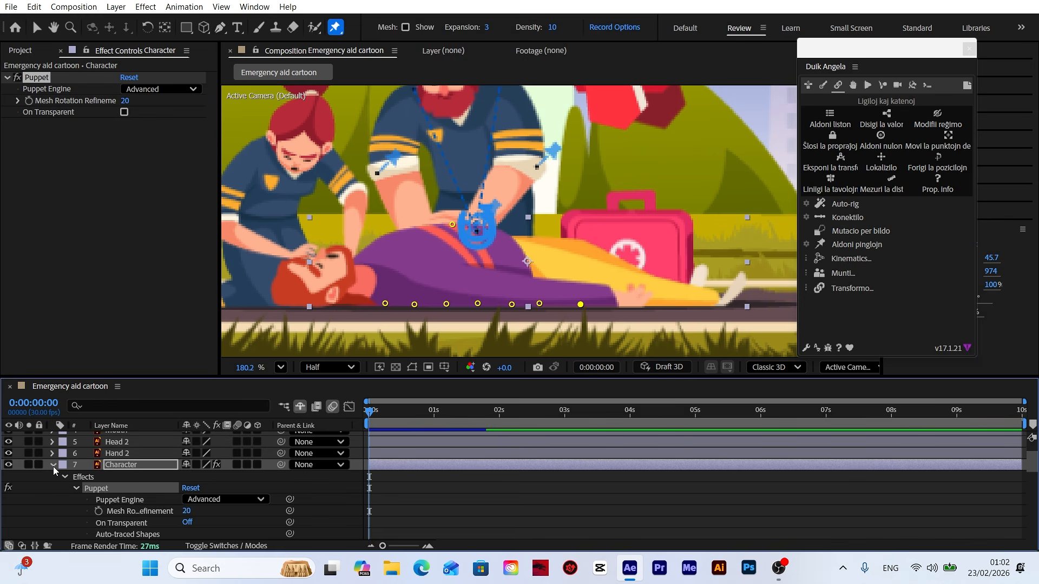
Expand the Character layer's puppet mesh deform properties and reveal the Position of Puppet Pin 1 on the chest.
scroll(163, 468, down, 3)
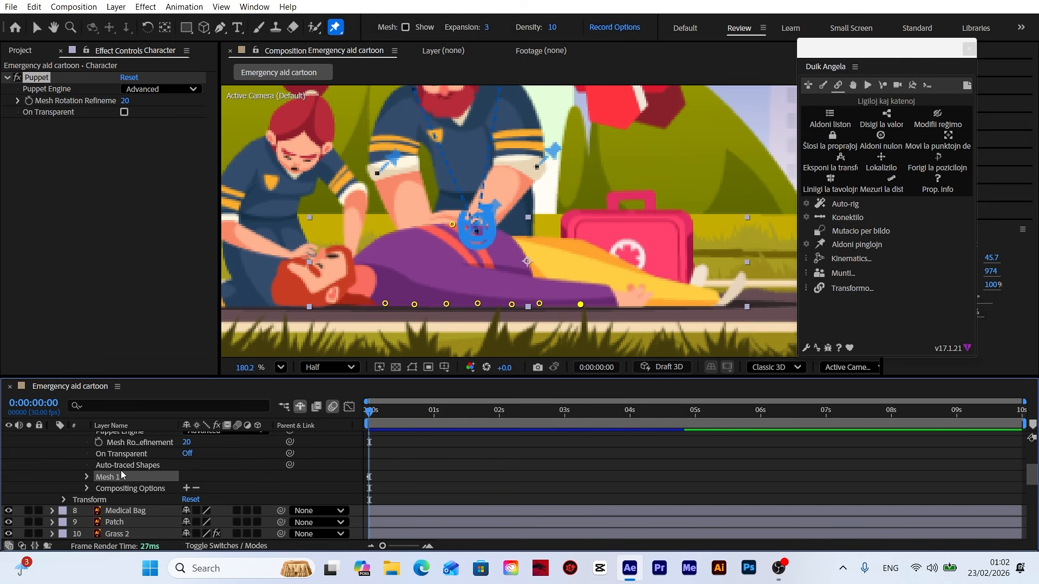
click(85, 477)
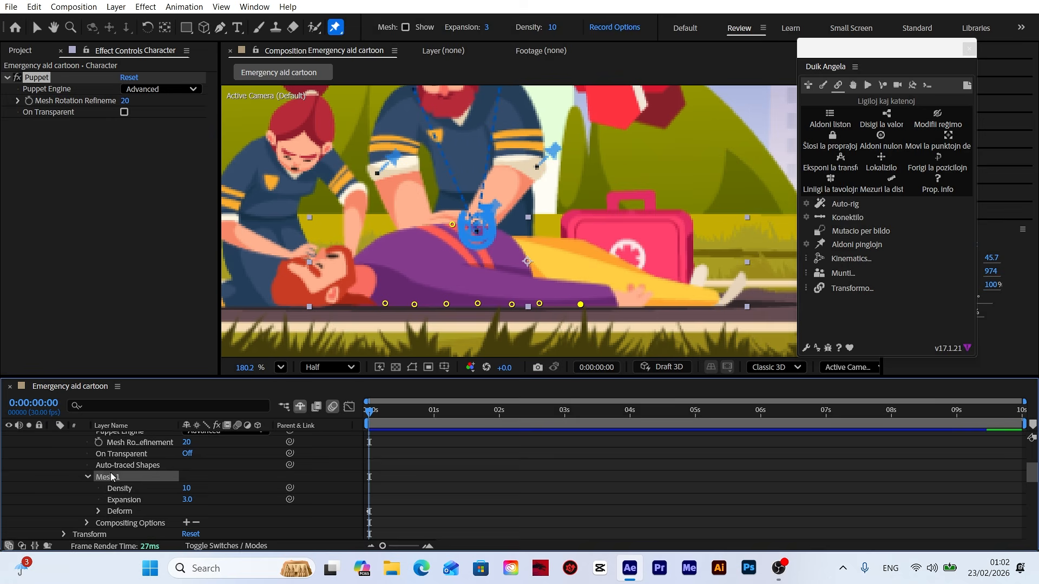
scroll(134, 469, down, 2)
click(98, 476)
scroll(131, 482, down, 2)
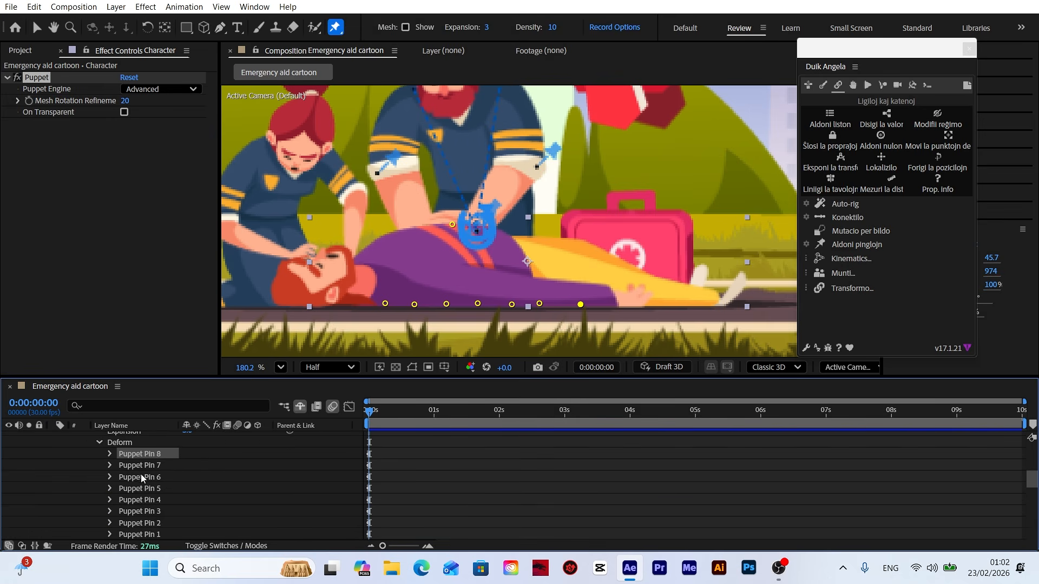
scroll(144, 476, down, 4)
scroll(149, 471, up, 2)
click(151, 466)
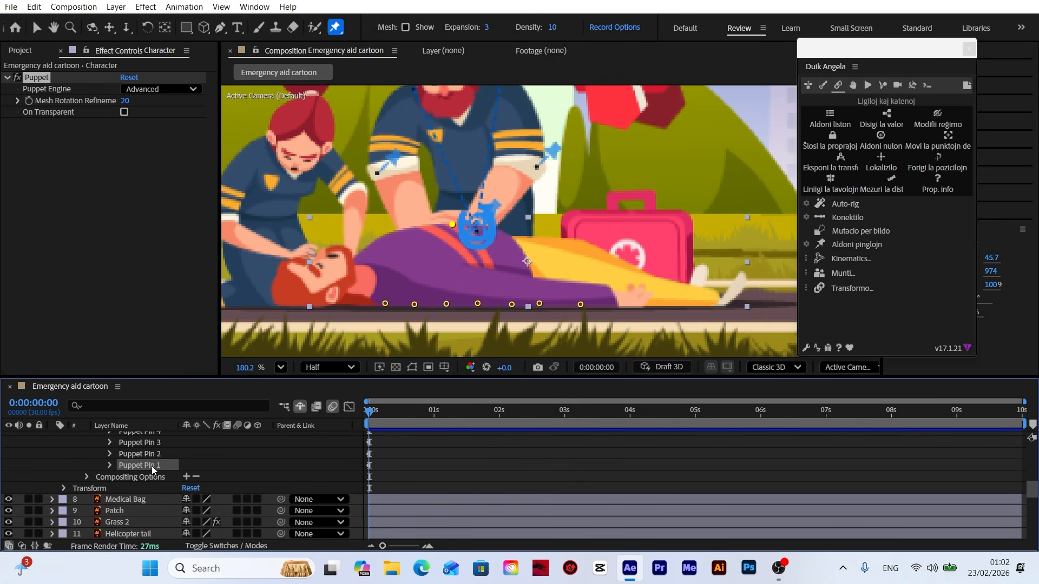
click(110, 466)
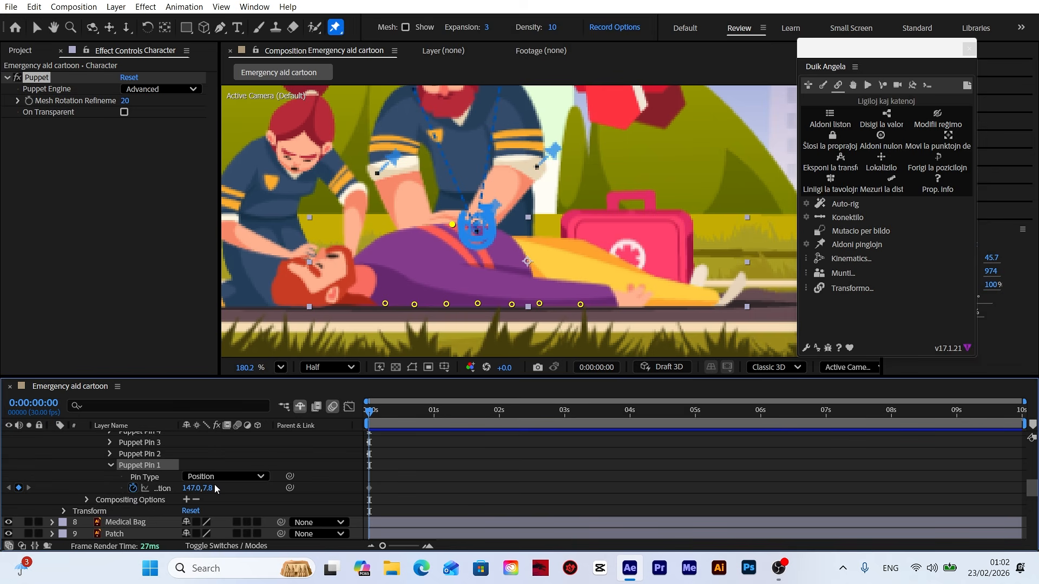
Add Position keyframes to Puppet Pin 1 at frames 5 and 10, in line with the Body layer's keyframes.
scroll(219, 488, down, 5)
click(29, 489)
scroll(120, 487, up, 4)
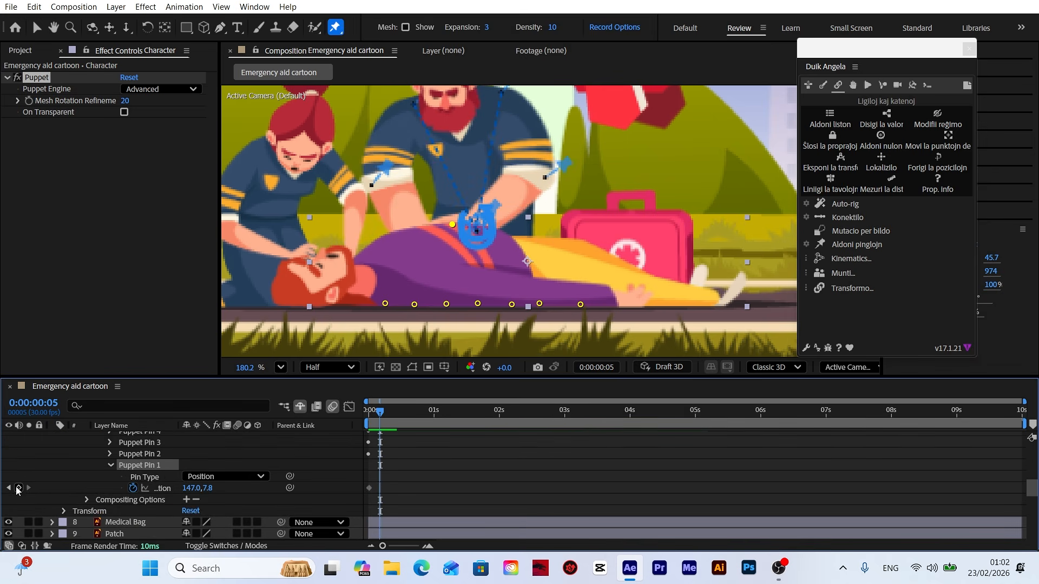
click(19, 489)
scroll(100, 481, down, 3)
click(29, 522)
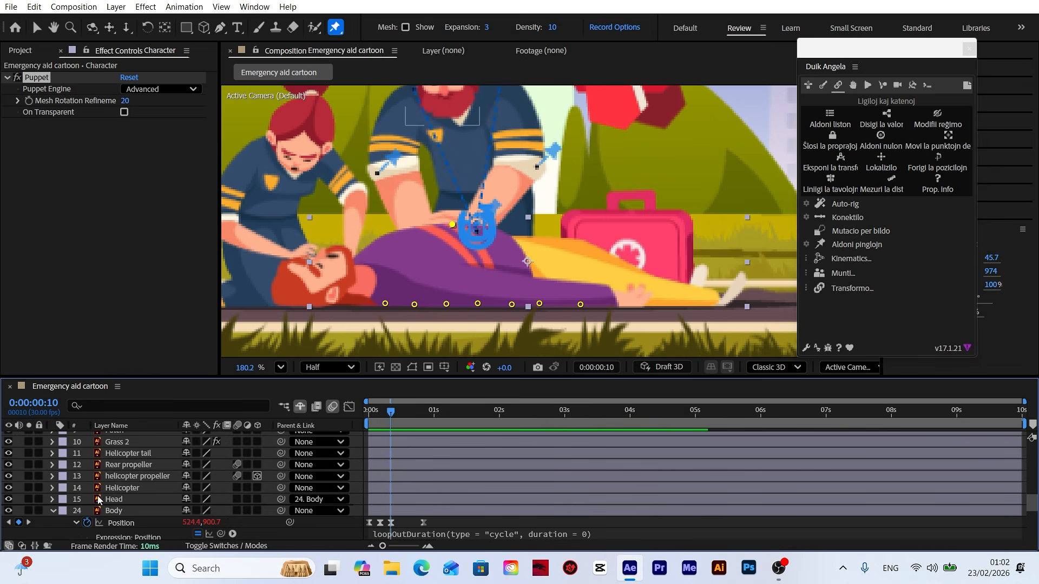
scroll(22, 524, up, 4)
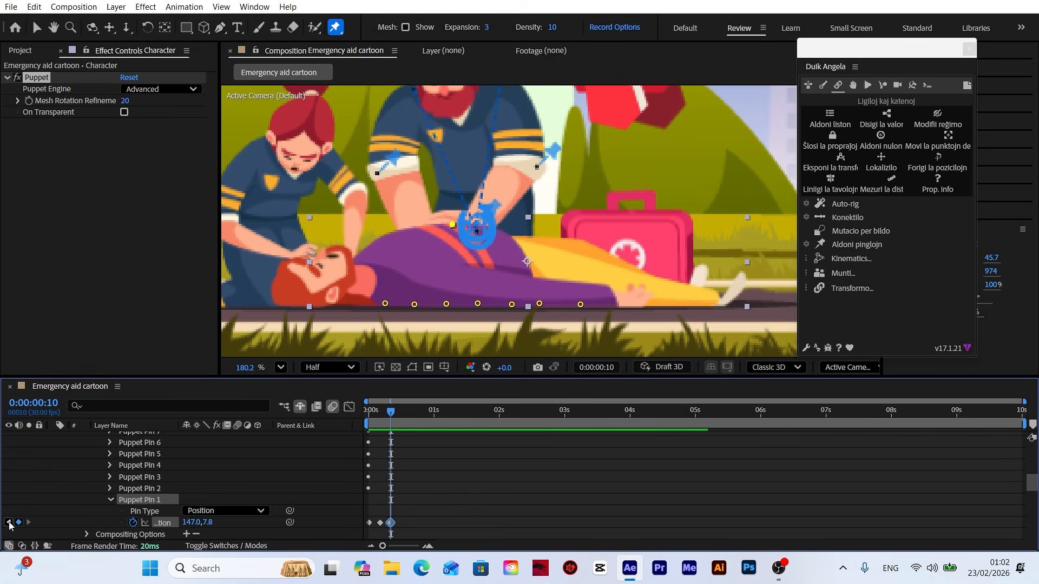
At frame 5, move the chest's Puppet Pin 1 down to about 147.0, 18.7 so the chest compresses.
click(9, 523)
scroll(453, 224, up, 3)
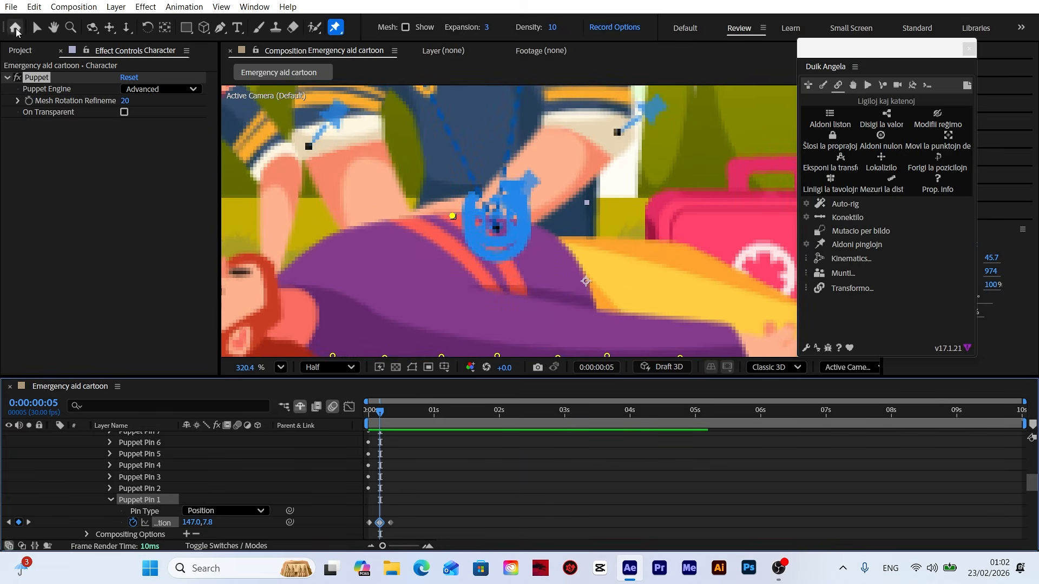
key(v)
drag(453, 218, 452, 237)
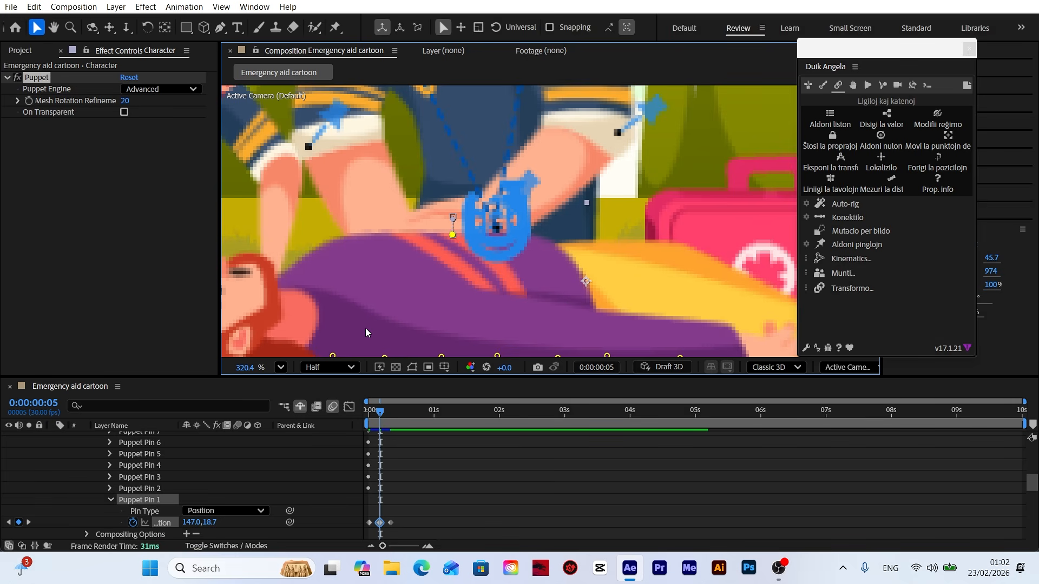
Add a Puppet Pin 1 Position keyframe at frame 25 and apply Easy Ease to all four of its keyframes.
click(29, 523)
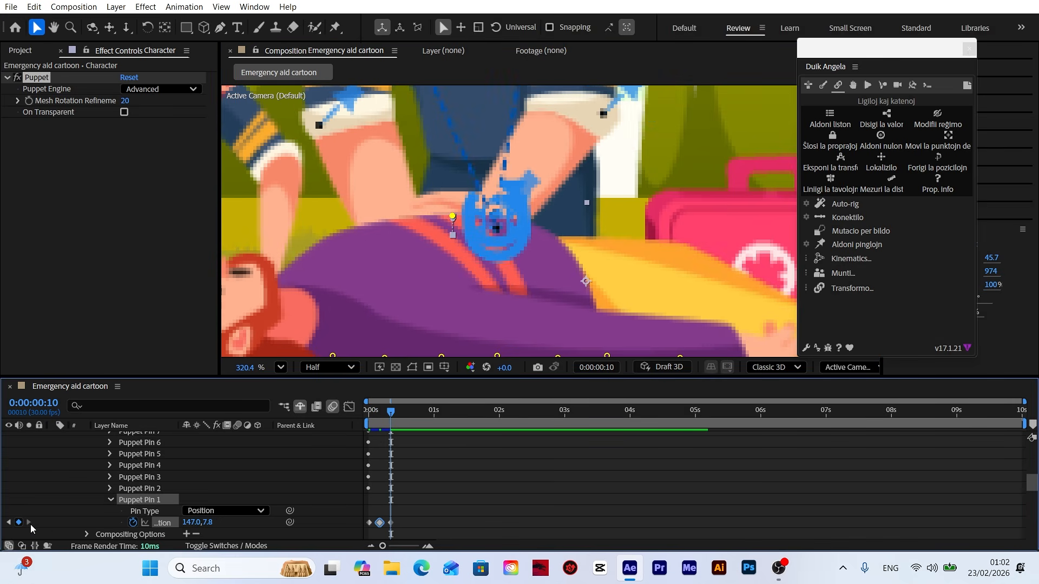
scroll(438, 252, down, 4)
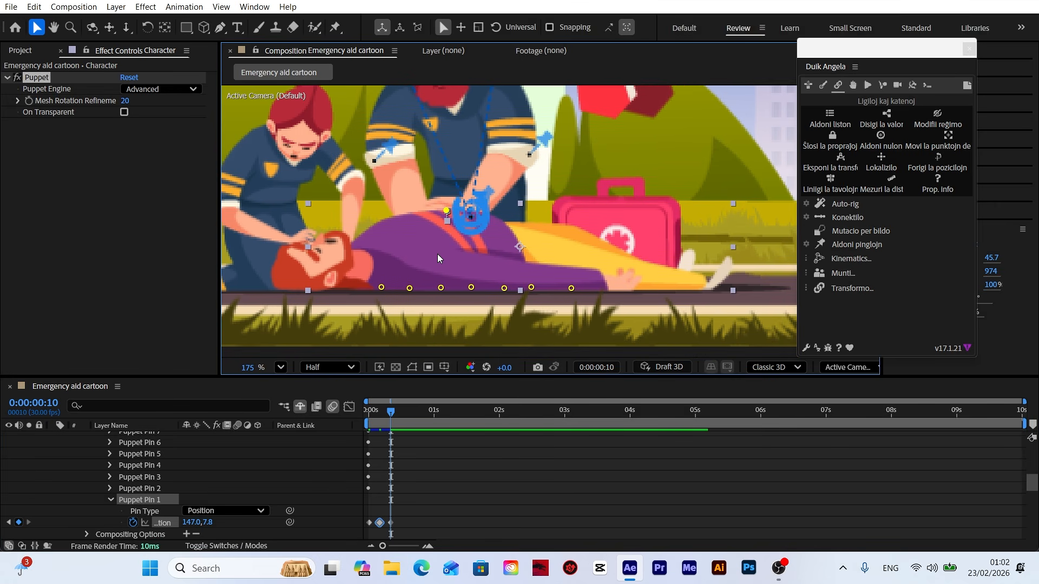
scroll(274, 487, down, 5)
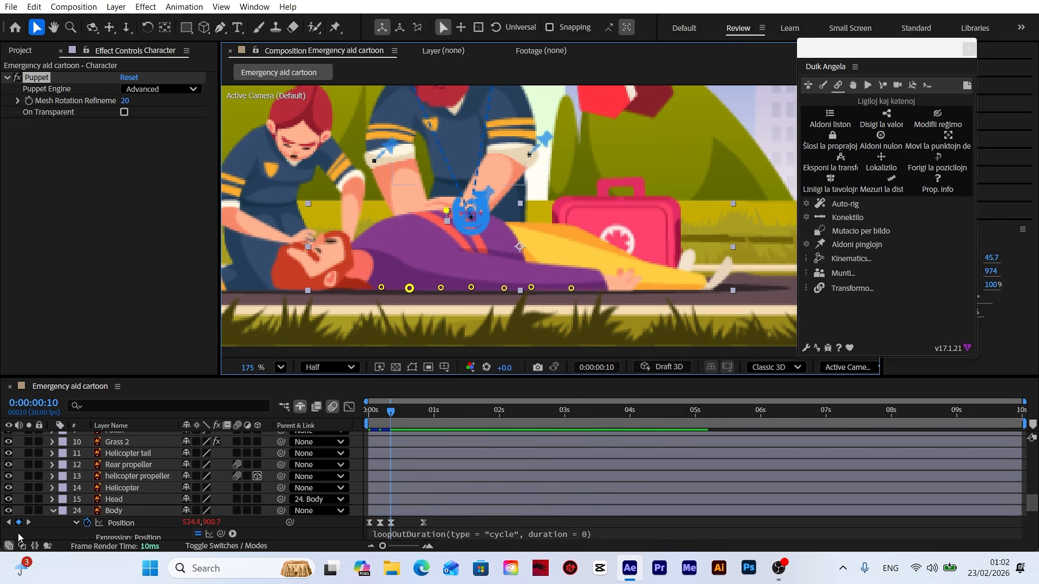
click(29, 523)
scroll(184, 476, up, 3)
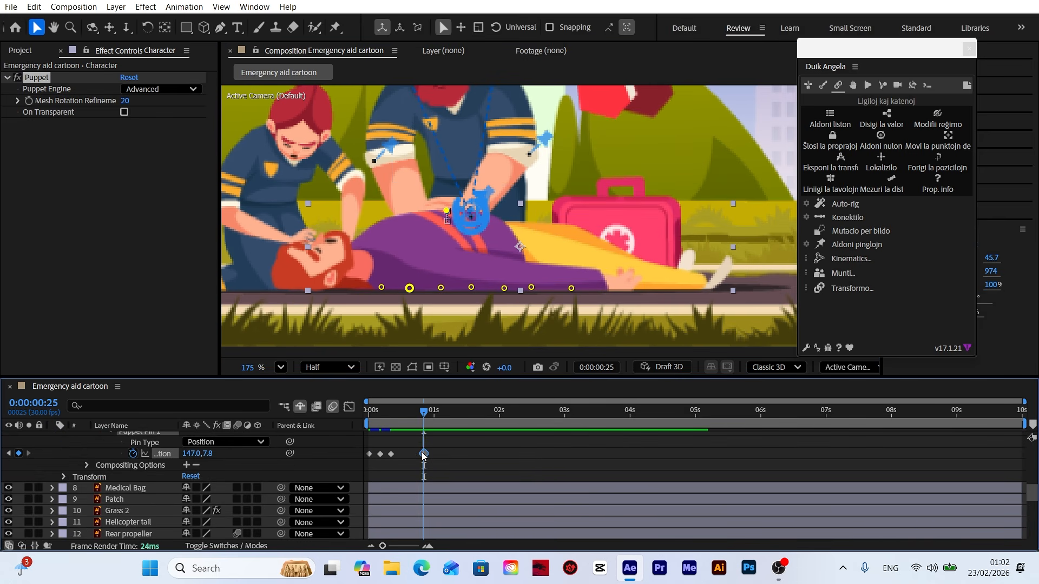
drag(361, 459, 361, 459)
right_click(392, 458)
mouse_move(470, 443)
click(595, 368)
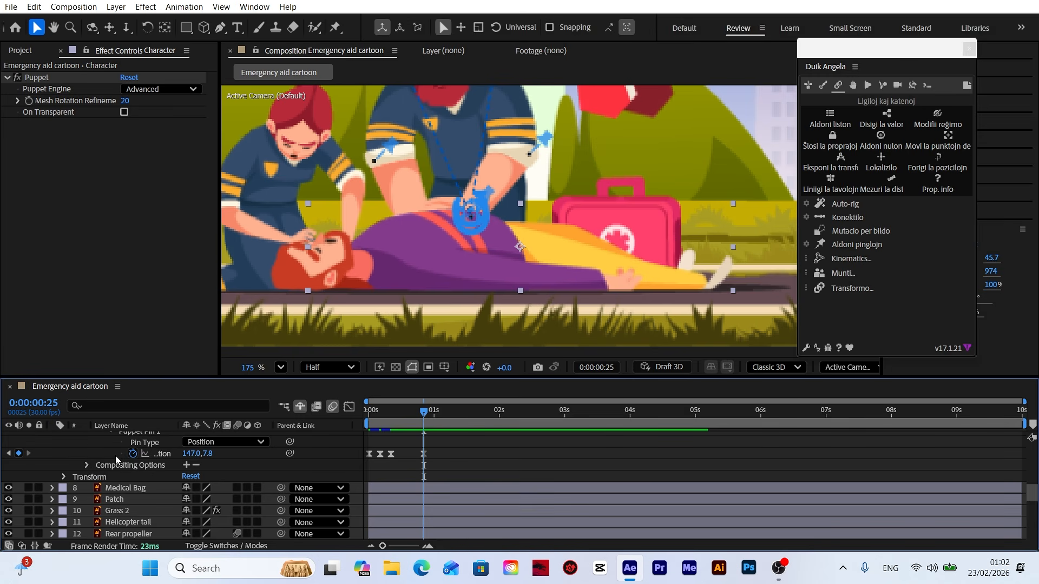
Loop Puppet Pin 1's Position with the expression loopOutDuration(type = "cycle", duration = 0).
alt+click(133, 454)
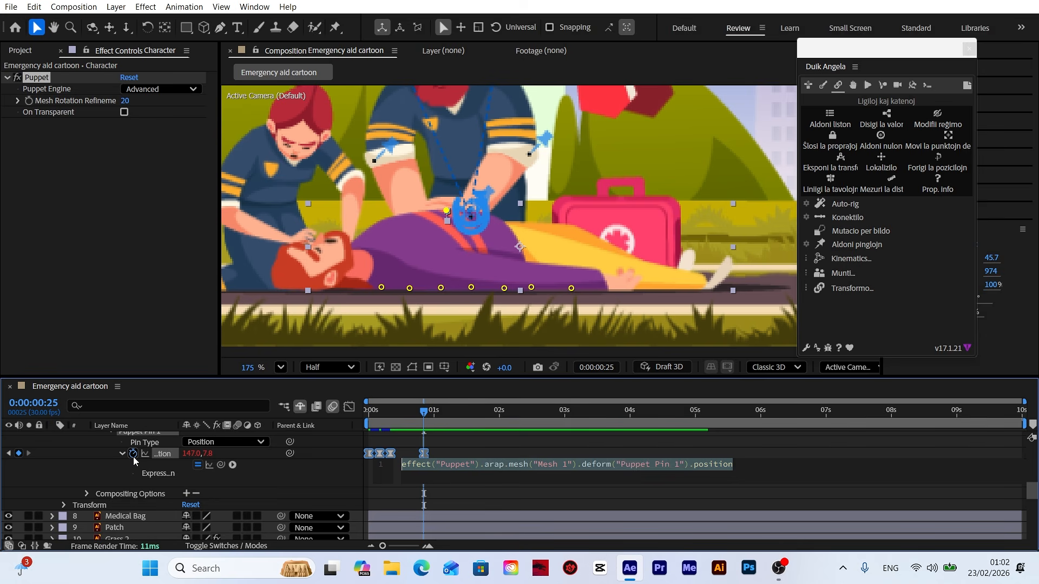
click(232, 465)
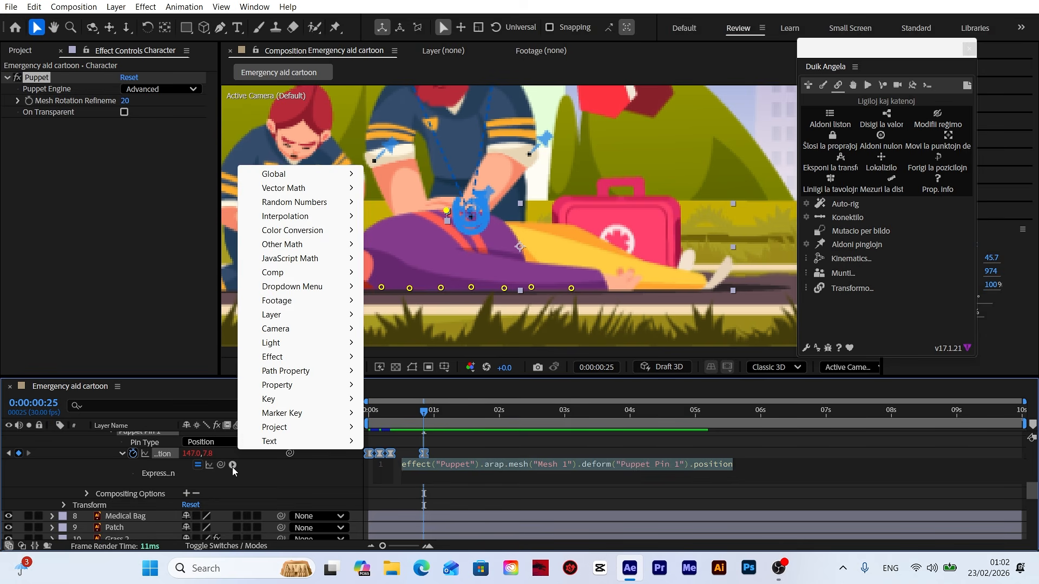
mouse_move(279, 390)
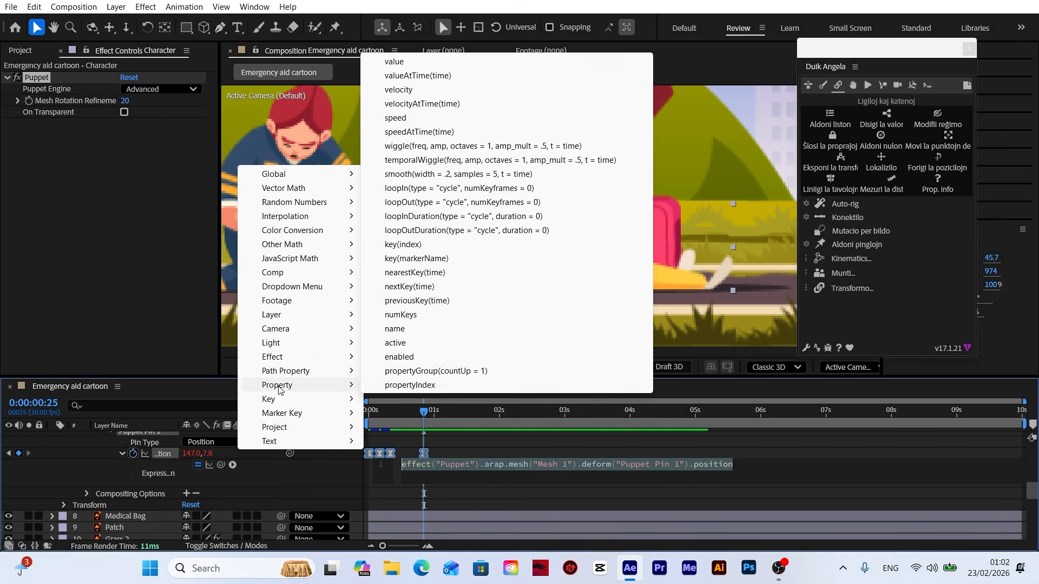
click(476, 231)
click(325, 454)
Preview the looping chest compression on the patient from the start of the timeline.
click(368, 426)
key(space)
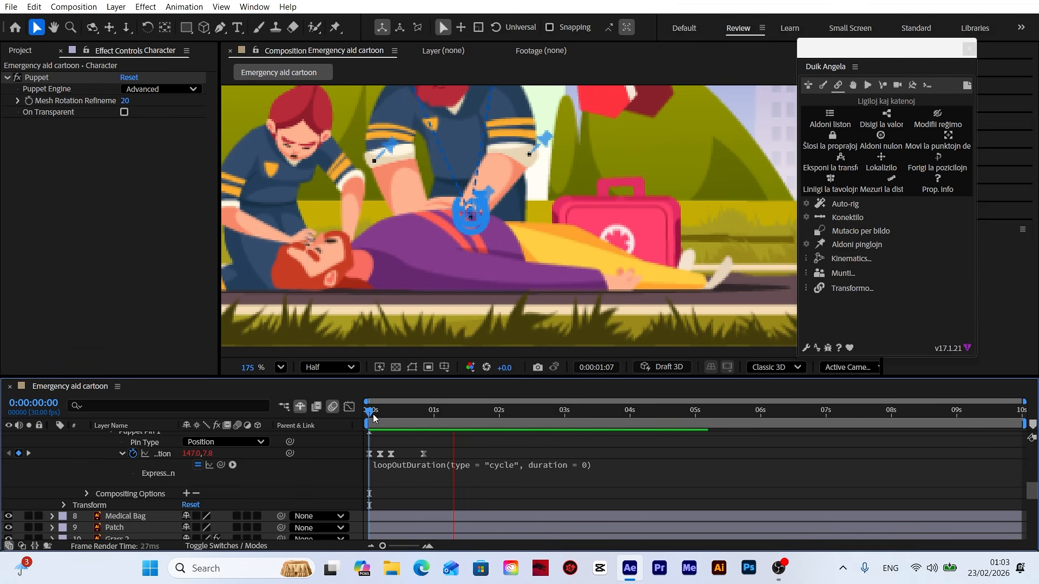
key(space)
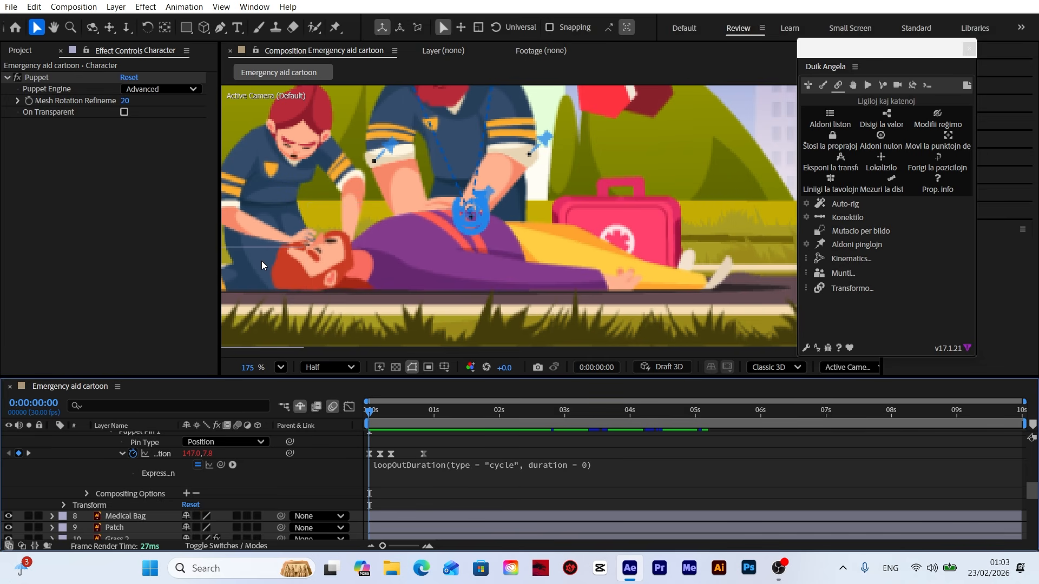
Move the Hand 2 layer's anchor point to the patient's shoulder and keyframe its Rotation at frame 0.
scroll(128, 440, up, 5)
click(133, 450)
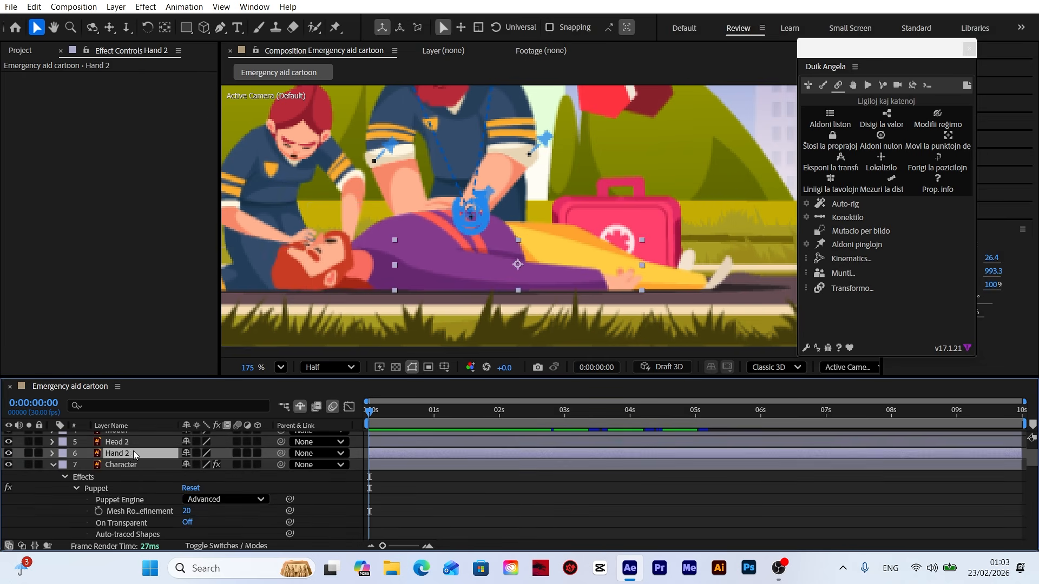
key(r)
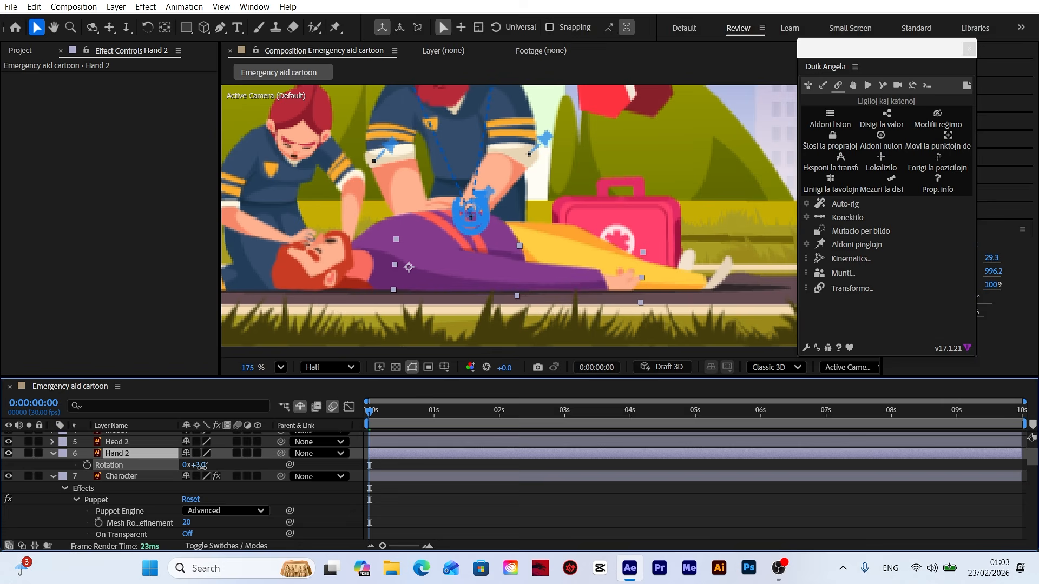
click(86, 465)
Set Hand 2's Rotation to -2° at frame 5.
scroll(108, 481, down, 5)
key(k)
scroll(190, 460, up, 5)
click(205, 464)
text(2)
key(BackSpace)
text(-2)
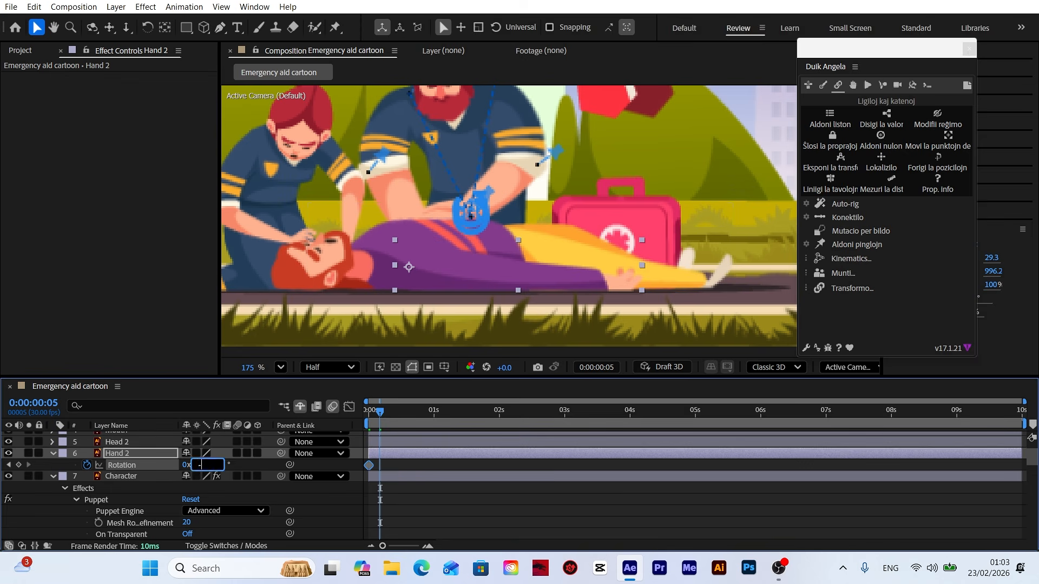
key(Return)
Set Hand 2's Rotation to 0° at frame 10 and apply Easy Ease to its rotation keyframes.
scroll(108, 469, down, 5)
click(28, 464)
scroll(95, 469, up, 5)
click(200, 465)
text(0)
drag(402, 470, 366, 461)
right_click(369, 466)
mouse_move(428, 457)
click(584, 318)
Add a Hand 2 Rotation keyframe at frame 25 and loop the property with loopOutDuration(type = "cycle", duration = 0).
scroll(324, 492, down, 5)
click(28, 499)
scroll(17, 500, up, 5)
click(18, 500)
alt+click(87, 499)
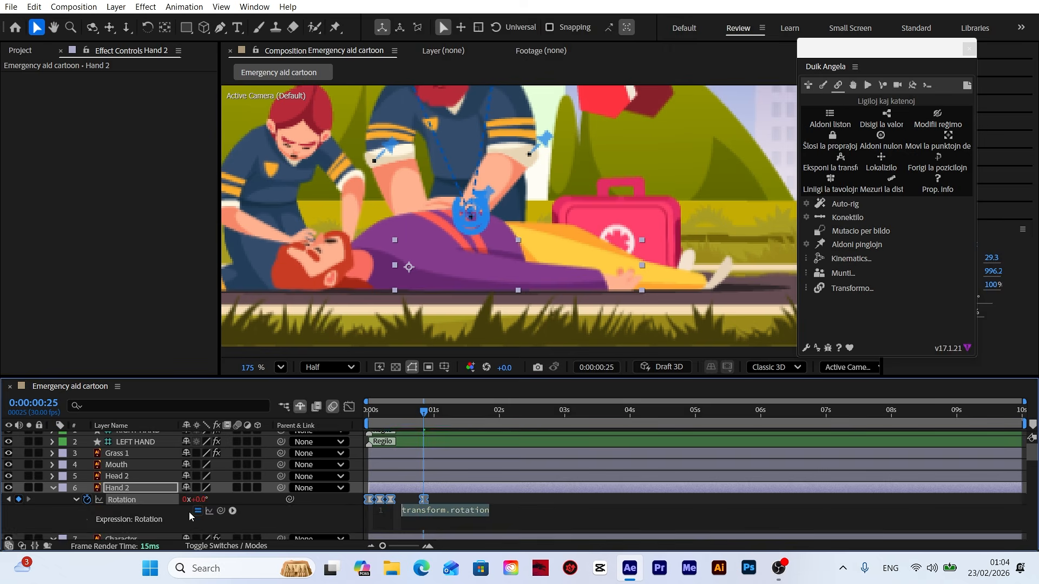
click(233, 511)
mouse_move(282, 454)
click(449, 411)
click(339, 510)
Move the Head 2 layer's anchor point to the patient's neck and keyframe its Rotation at frame 0.
drag(424, 412, 369, 412)
click(115, 479)
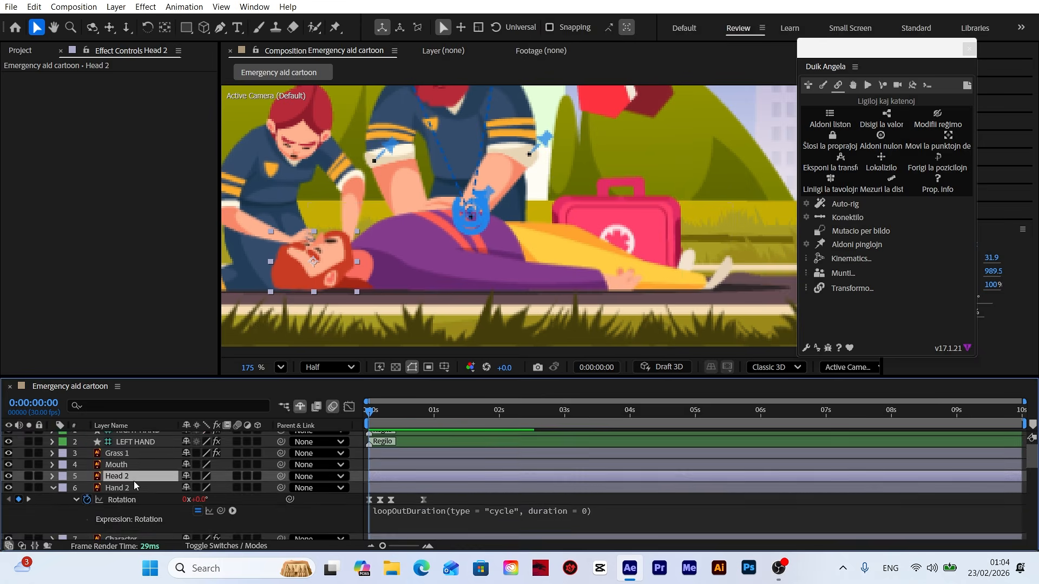
key(r)
key(y)
click(87, 495)
Keyframe Head 2's Rotation at 2° on frame 5 and at 0° on frames 10 and 25.
key(k)
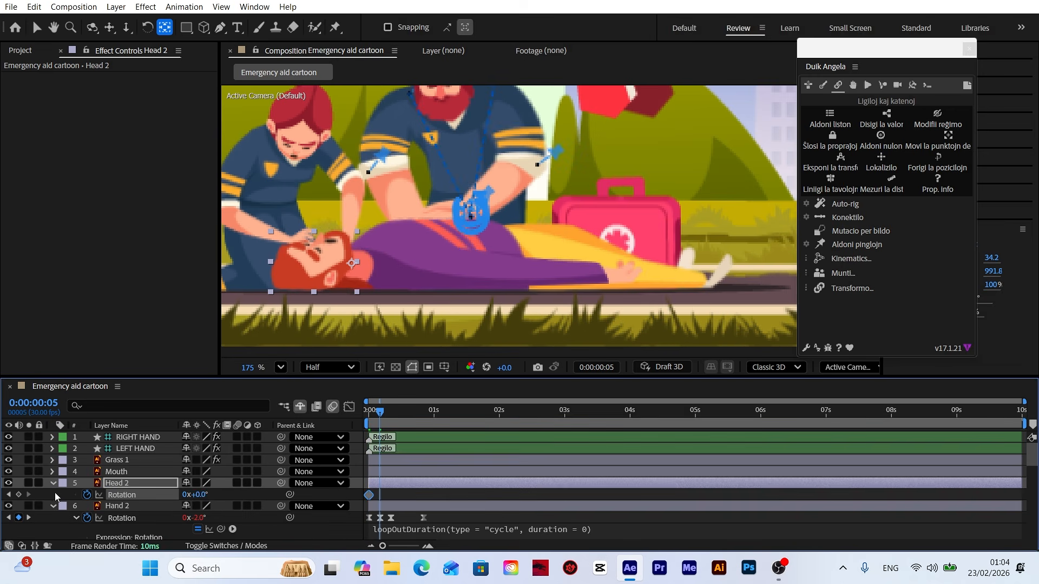
click(18, 495)
click(18, 495)
click(199, 495)
text(2)
click(239, 496)
key(k)
key(k)
click(18, 495)
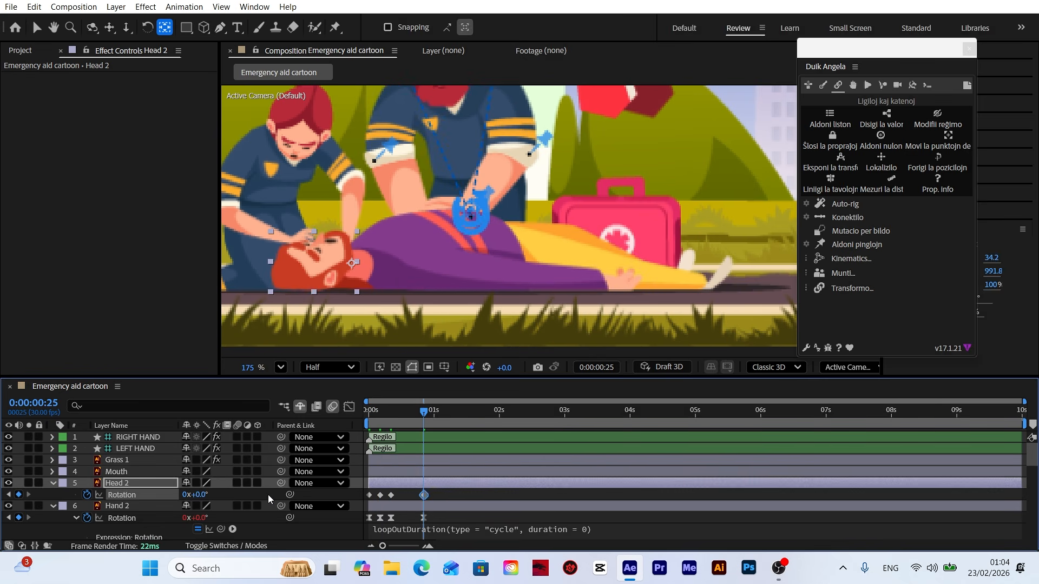
Apply Easy Ease to Head 2's Rotation keyframes and loop them with loopOutDuration(type = "cycle", duration = 0).
drag(439, 502, 366, 491)
right_click(378, 496)
mouse_move(422, 489)
click(573, 348)
alt+click(87, 495)
click(233, 506)
click(449, 407)
click(320, 503)
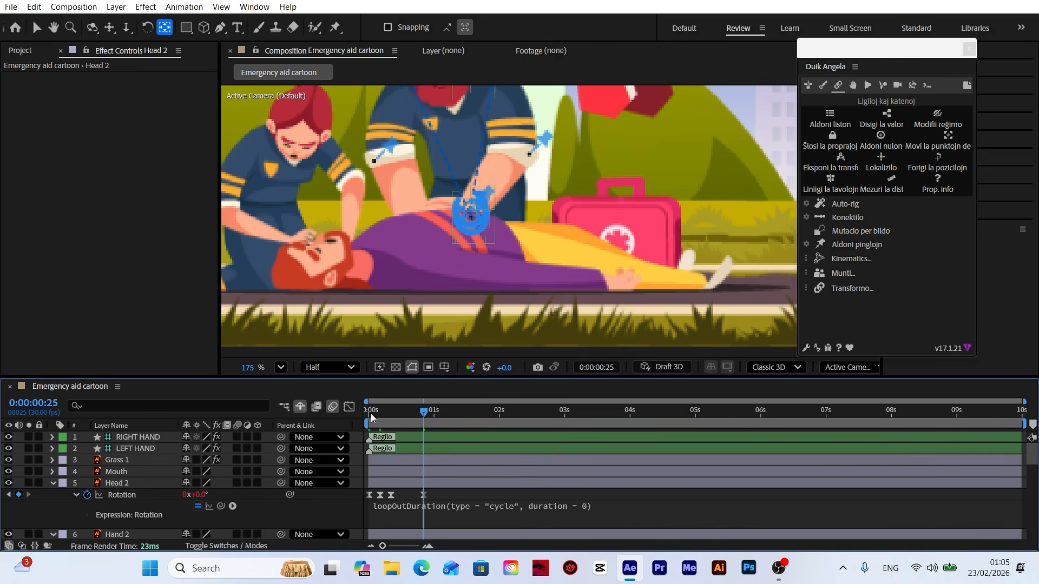
Preview the patient's head and hand rotation together with the compressions from the start.
click(370, 416)
key(space)
key(space)
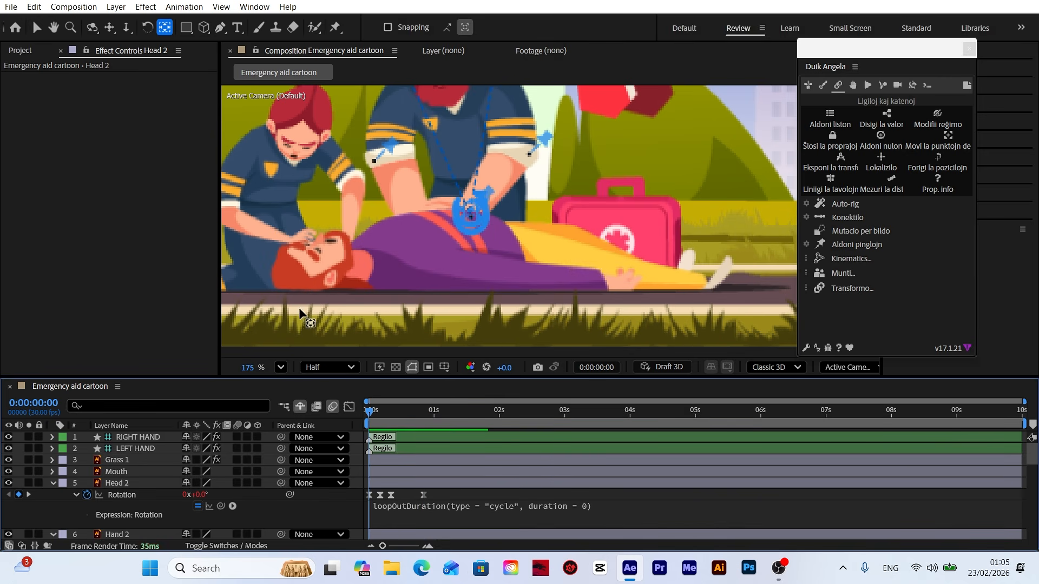
Parent the Mouth layer to Head 2 and keyframe its Scale at frame 0.
click(329, 242)
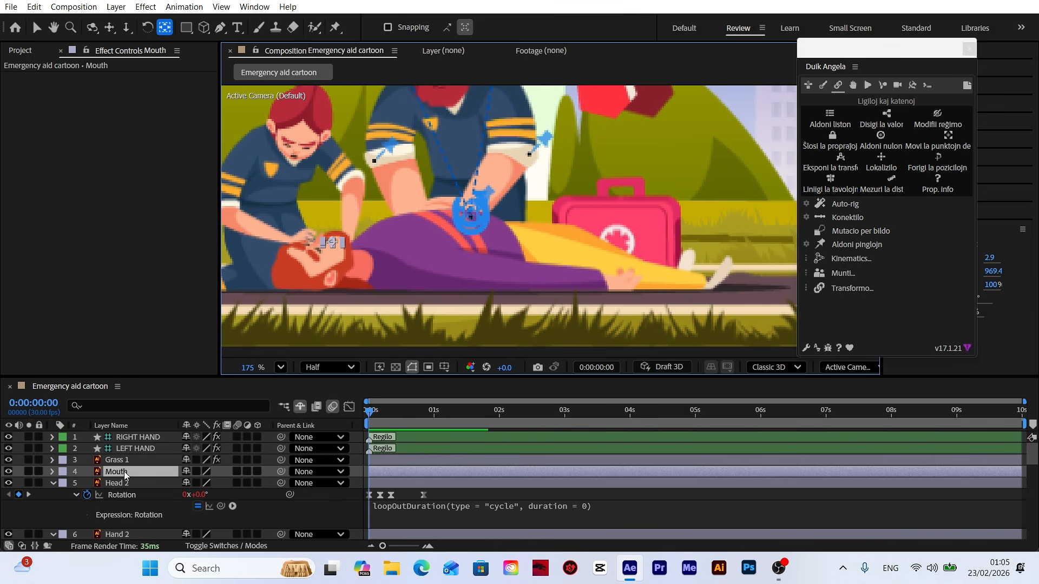
drag(280, 472, 121, 489)
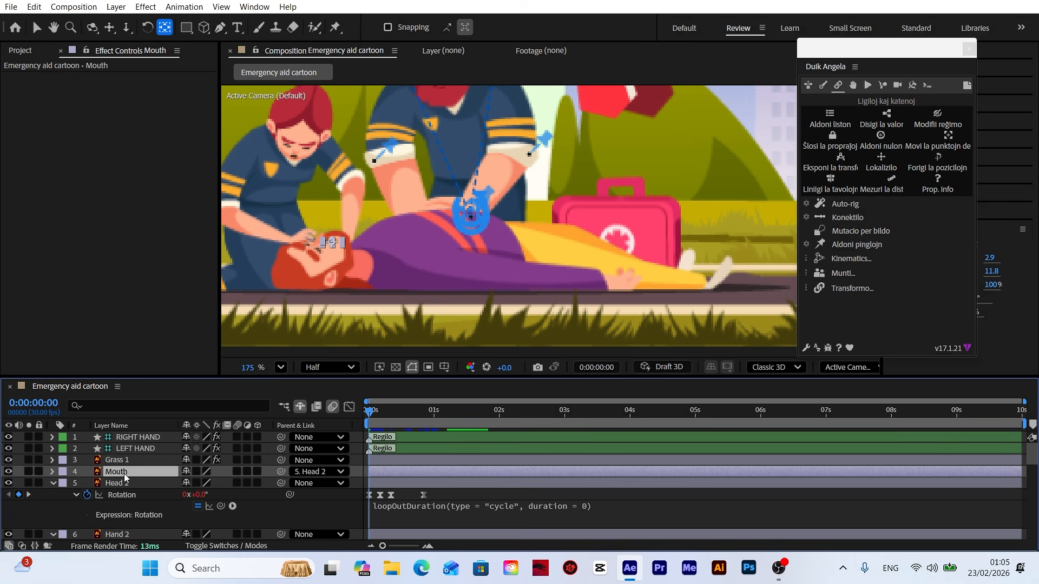
key(s)
scroll(267, 274, up, 4)
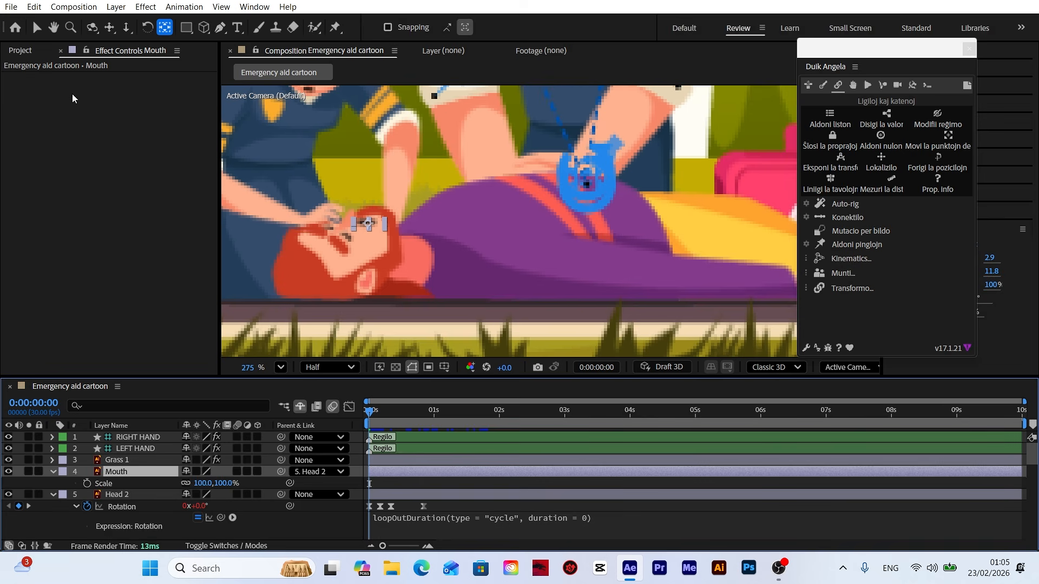
click(37, 27)
click(87, 483)
Add Scale keyframes to the Mouth layer at frames 5 and 10, and edit the scale value at frame 5.
click(30, 506)
click(18, 483)
click(29, 507)
click(19, 483)
click(8, 483)
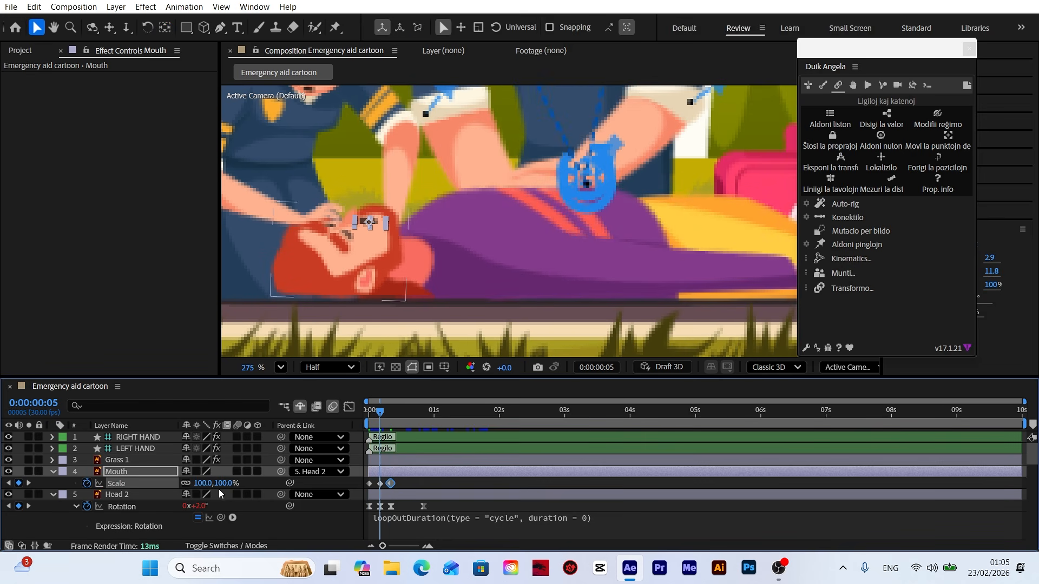
key(Return)
Add a Mouth Scale keyframe at frame 25 and apply Easy Ease to all four scale keyframes.
click(29, 506)
click(19, 483)
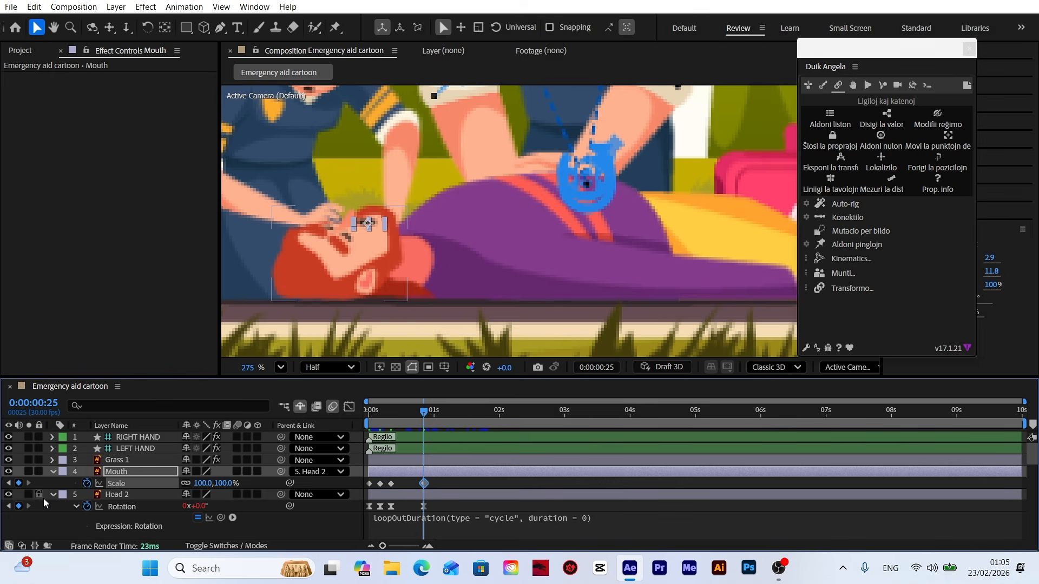
right_click(378, 484)
click(633, 331)
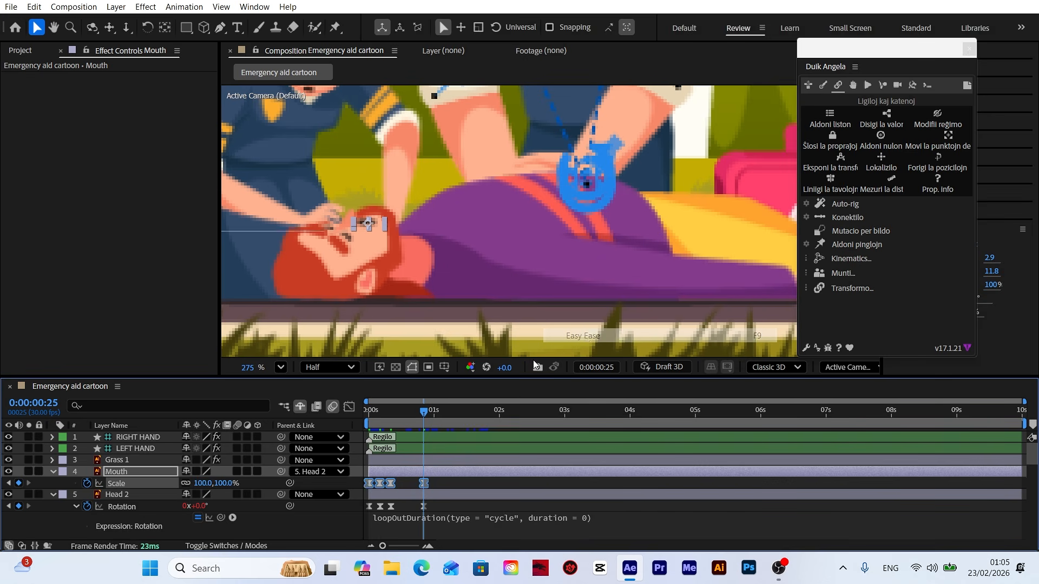
Add the expression loopOutDuration(type = "cycle", duration = 0) to the Mouth layer's Scale.
alt+click(87, 483)
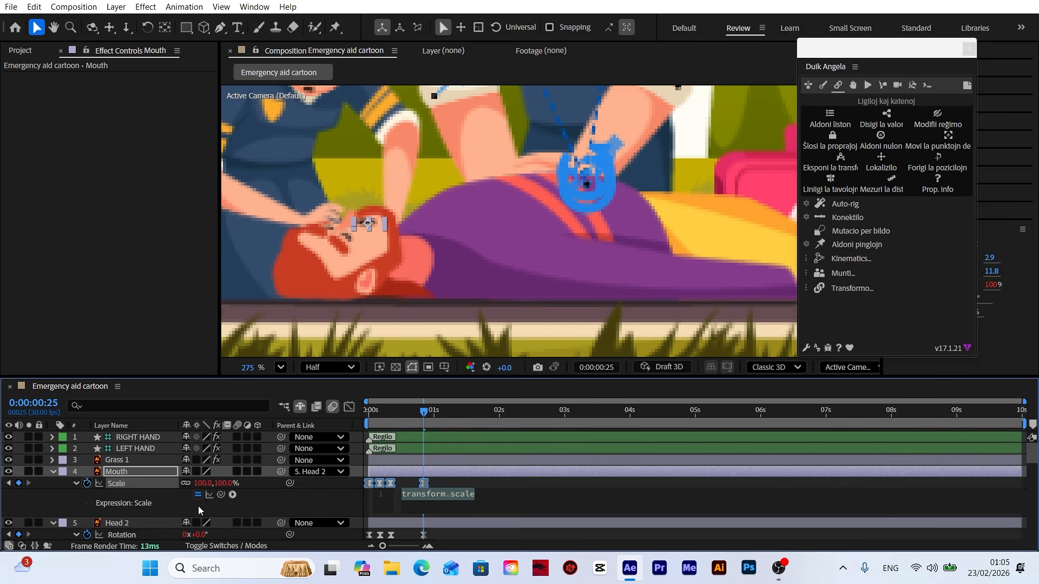
click(233, 494)
mouse_move(291, 426)
click(465, 260)
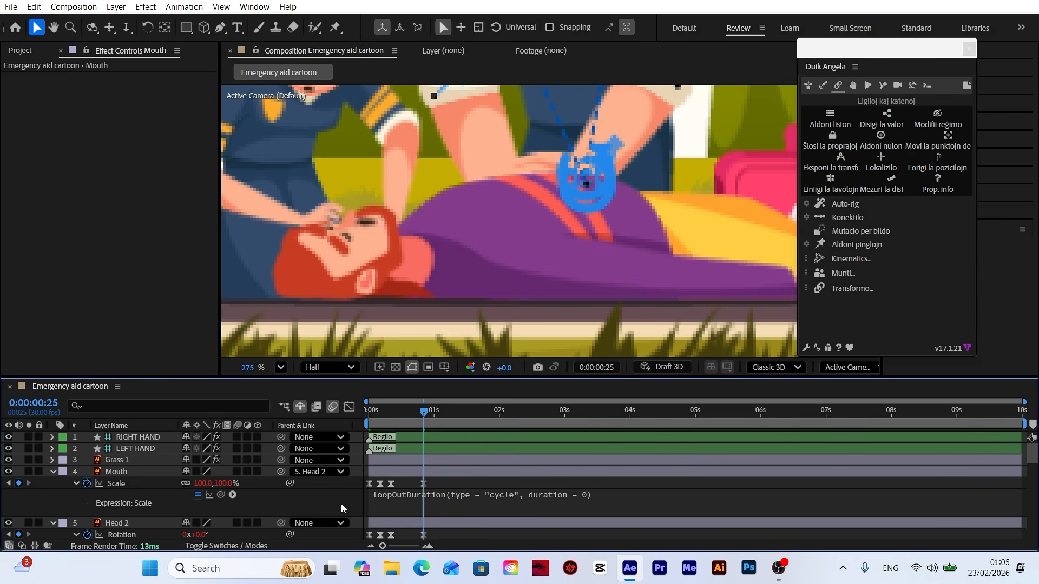
Preview the looping mouth animation from the start with the whole composition in view.
click(276, 368)
click(304, 116)
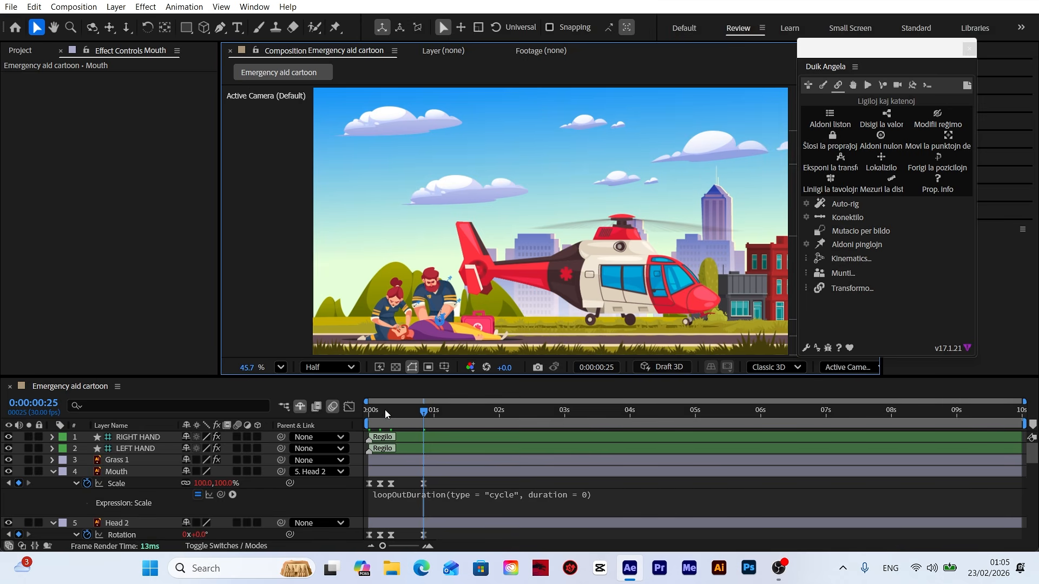
key(Home)
key(space)
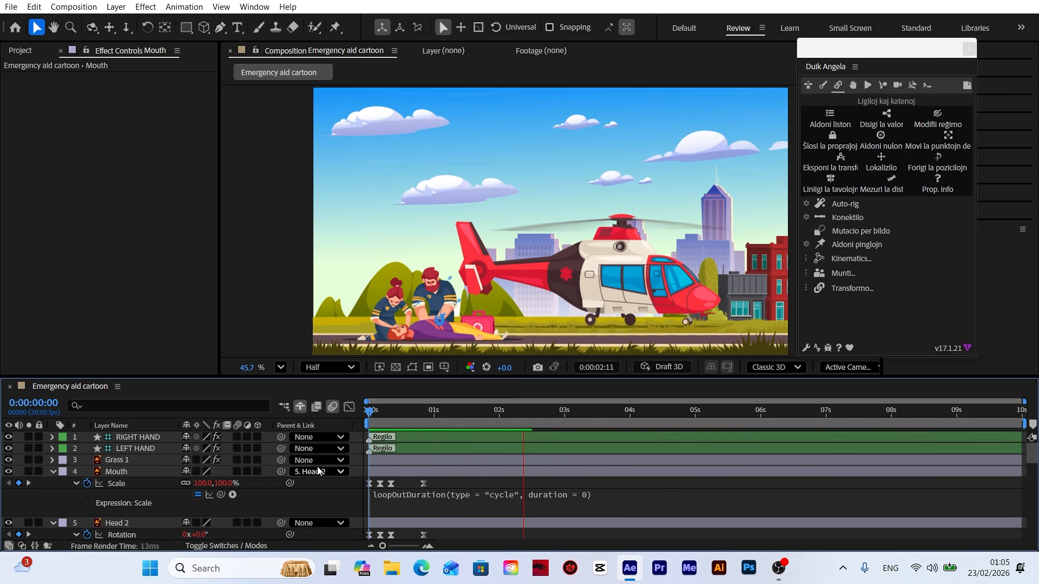
key(space)
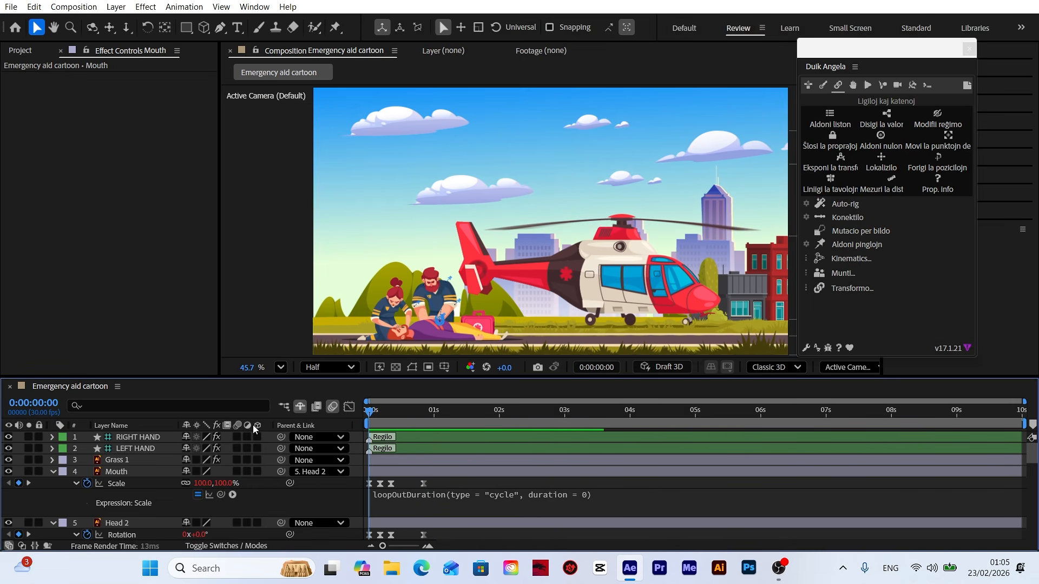
Collapse the Mouth and Head 2 layers and move Head 3's anchor point to the base of the female medic's head.
click(52, 472)
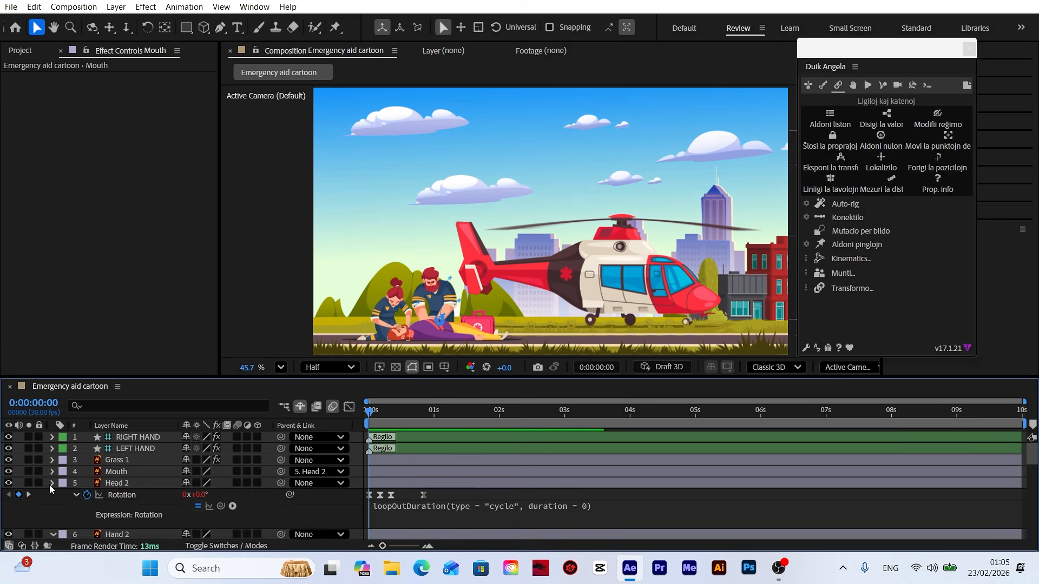
click(52, 483)
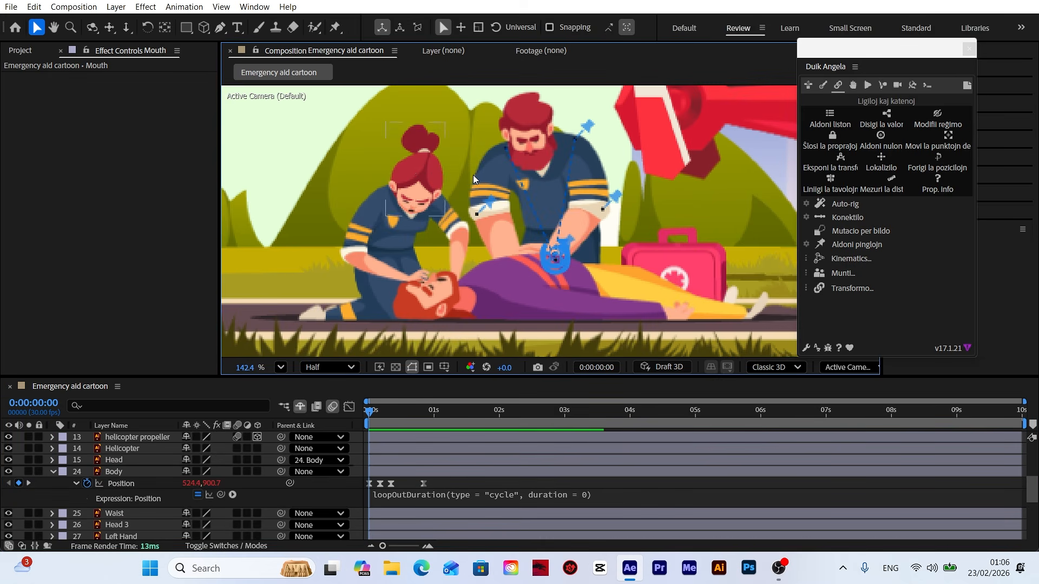
click(123, 524)
scroll(123, 530, down, 1)
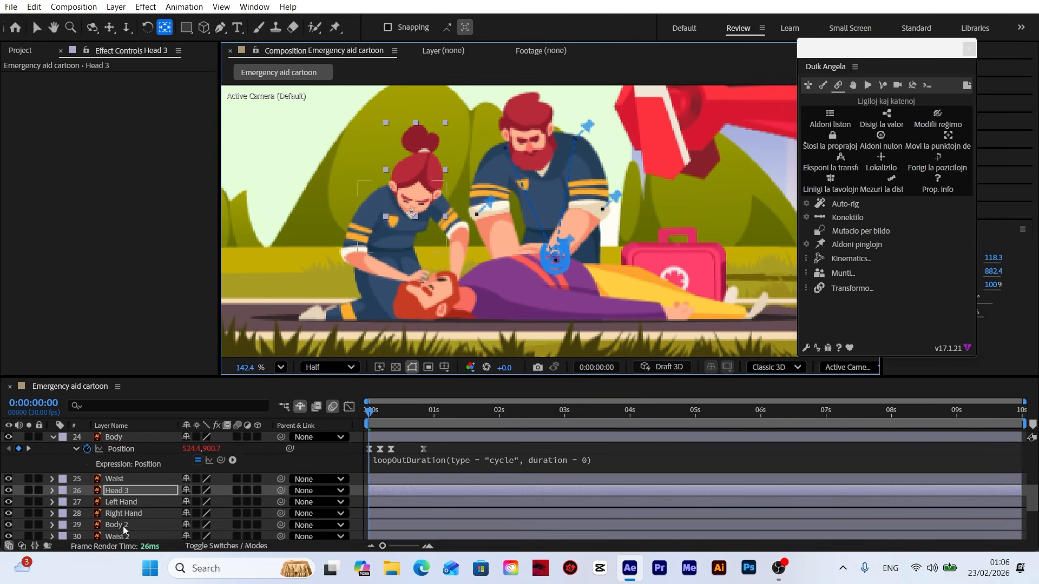
Solo the female medic's Left Hand layer and place puppet pins at its shoulder, elbow and hand.
click(121, 502)
click(28, 502)
key(ctrl+p)
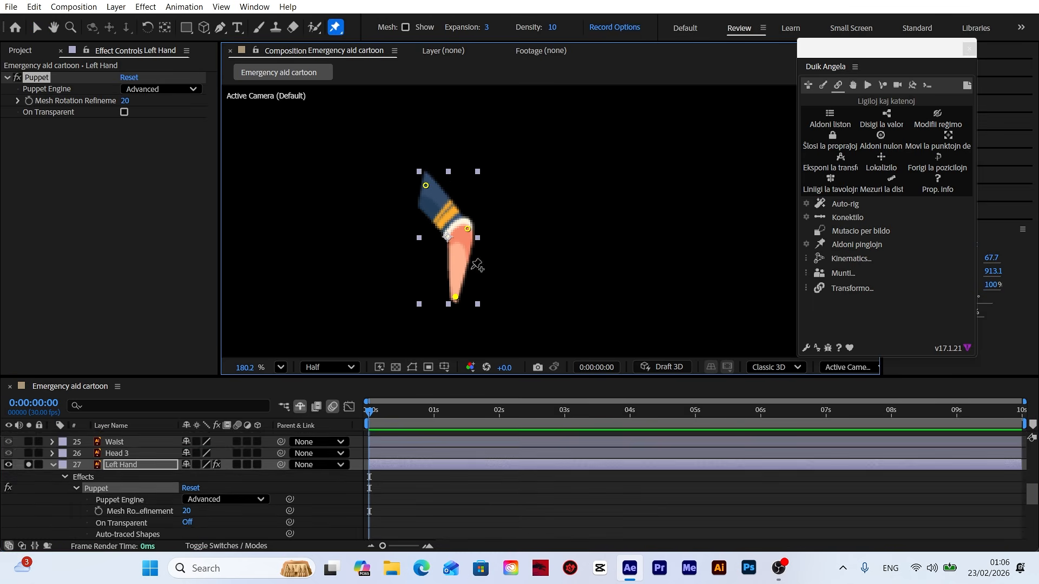
Add Duik pin layers for the Left Hand's three puppet pins and parent them as a chain from Pin 3 to Pin 1.
scroll(144, 501, down, 5)
click(143, 500)
shift+click(143, 477)
click(856, 245)
click(524, 347)
drag(281, 453, 143, 465)
drag(280, 465, 142, 476)
Auto-rig the three Left Hand pin layers into an IK arm with a controller.
click(141, 476)
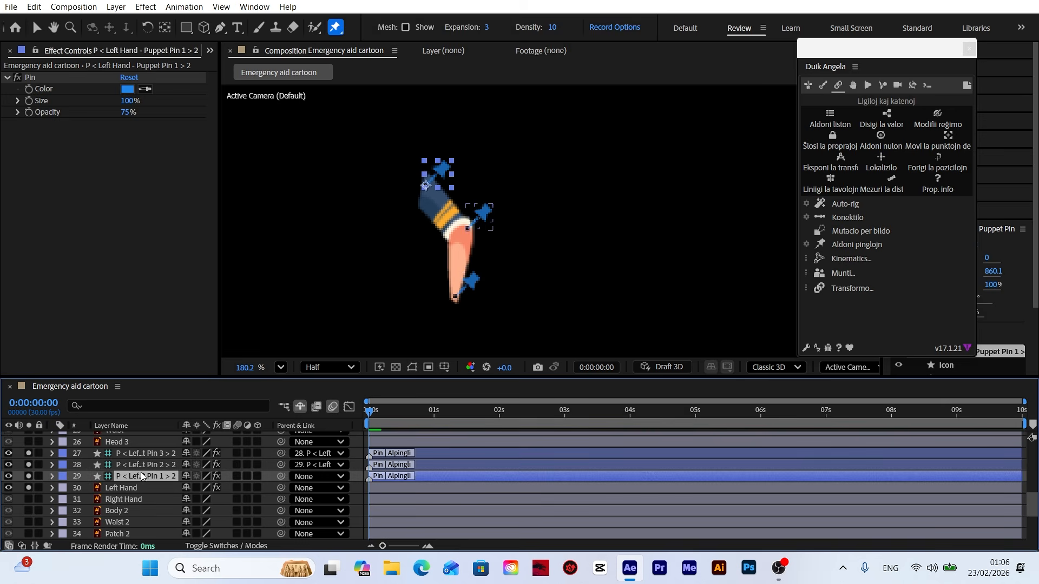
shift+click(144, 453)
click(844, 203)
click(520, 287)
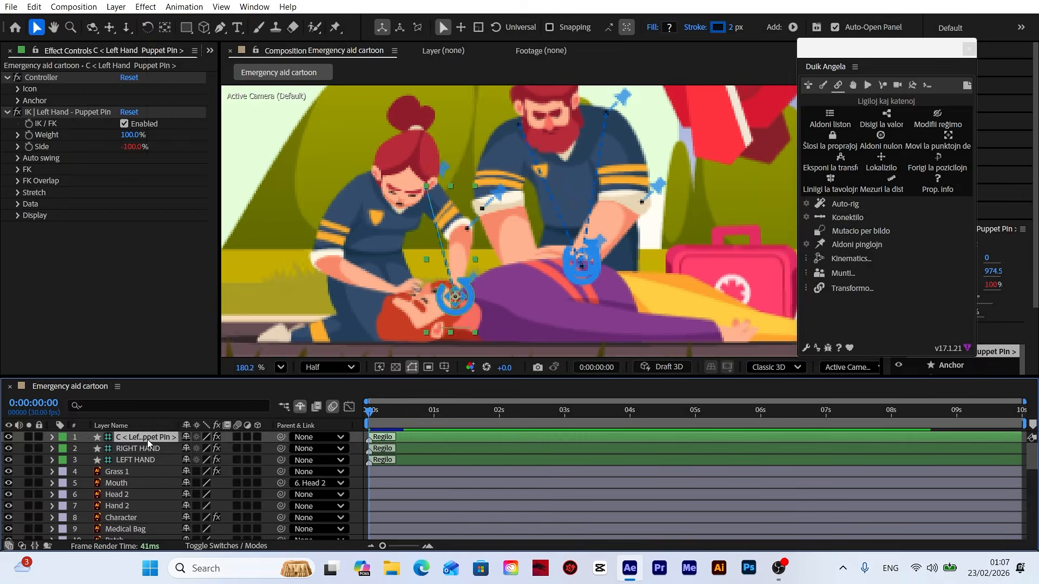
Pin the female medic's Right Hand layer at shoulder, elbow and hand, and add Duik pin layers for its three puppet pins.
scroll(138, 471, down, 5)
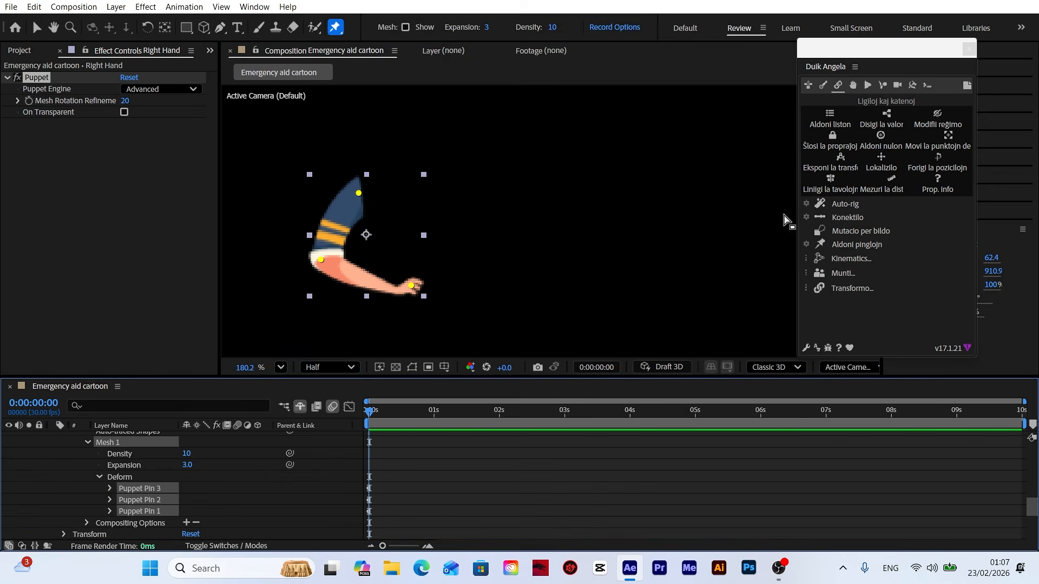
click(856, 245)
click(137, 483)
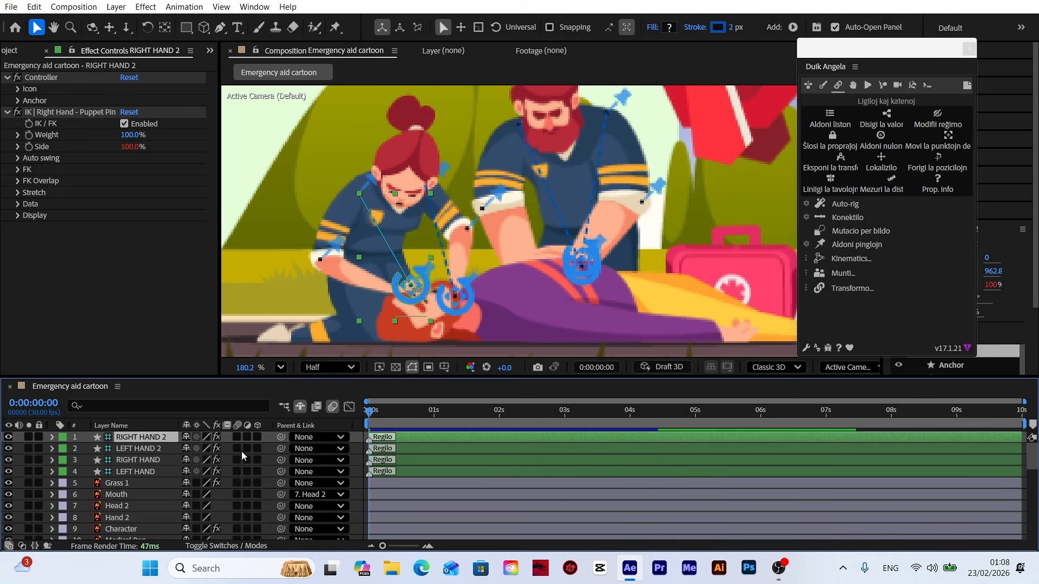
Keyframe the Position of RIGHT HAND 2 and LEFT HAND 2 at frame 0, and adjust both controllers' positions at frame 20.
click(141, 437)
shift+click(136, 448)
key(p)
click(86, 449)
key(alt+shift+j)
text(20)
key(Return)
click(19, 449)
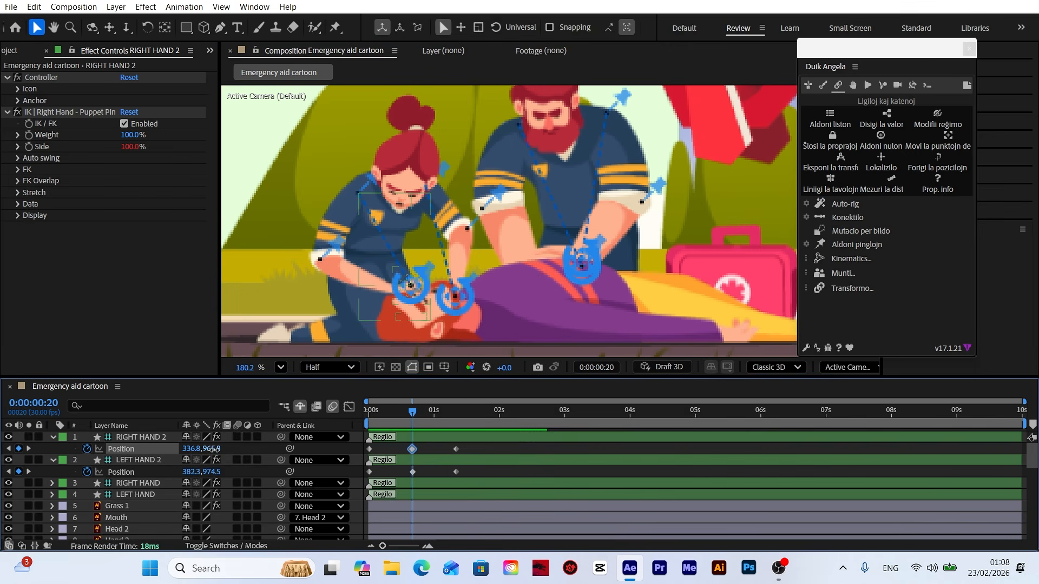
drag(190, 472, 176, 474)
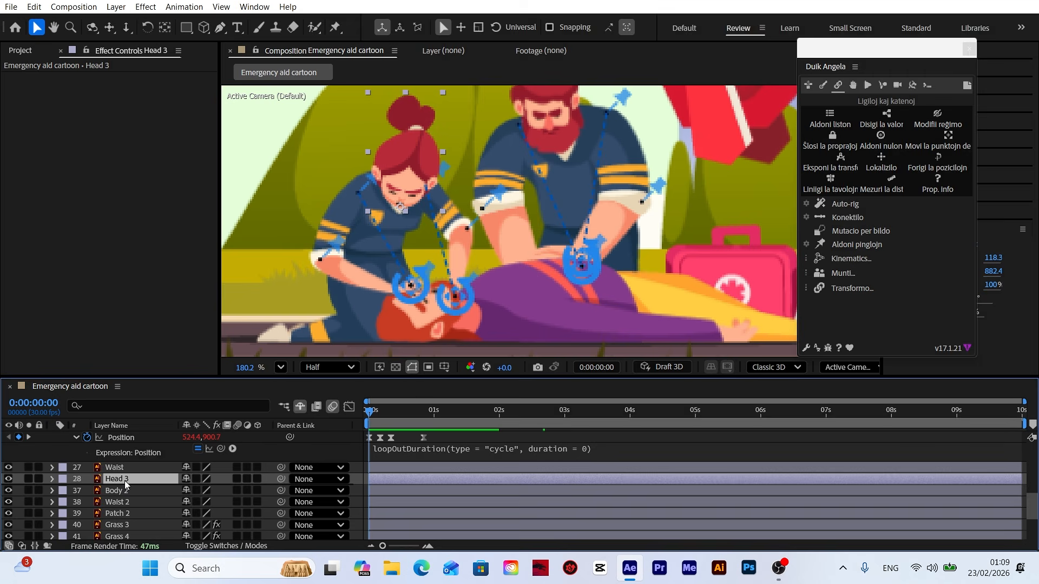
Keyframe Head 3's Rotation at frame 0, set it to 2° at frame 20, and hold 2° at 0:00:01:10.
key(r)
click(87, 491)
click(596, 367)
text(20)
key(Return)
drag(199, 491, 201, 491)
click(596, 367)
text(110)
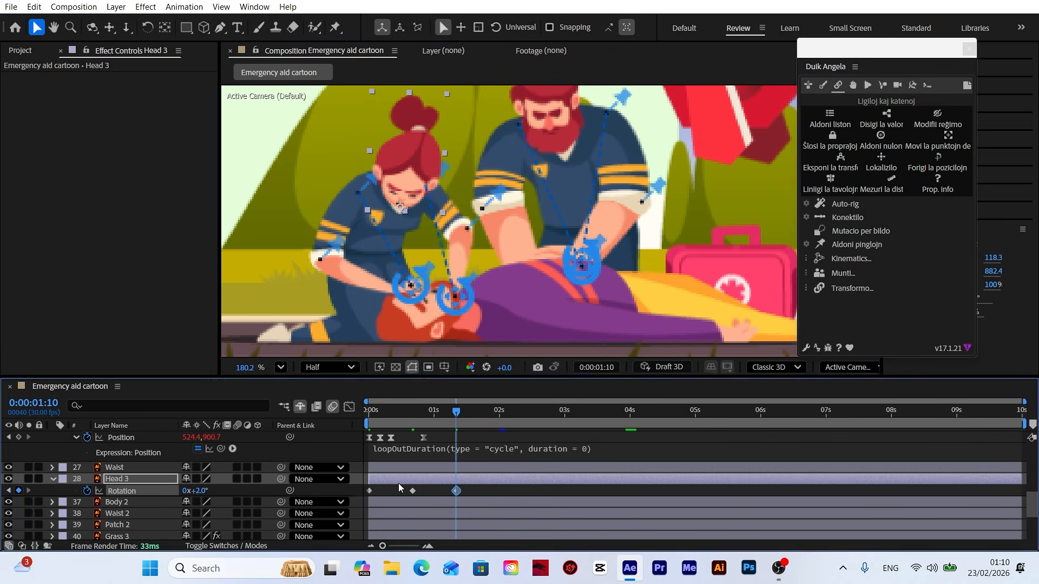
Set Head 3's Rotation to -2° at 0:00:02:00 and add further Rotation keyframes at 0:00:02:20 and 0:00:03:10.
click(597, 367)
text(200)
key(Return)
click(200, 491)
text(-2)
key(Return)
click(597, 367)
text(2)
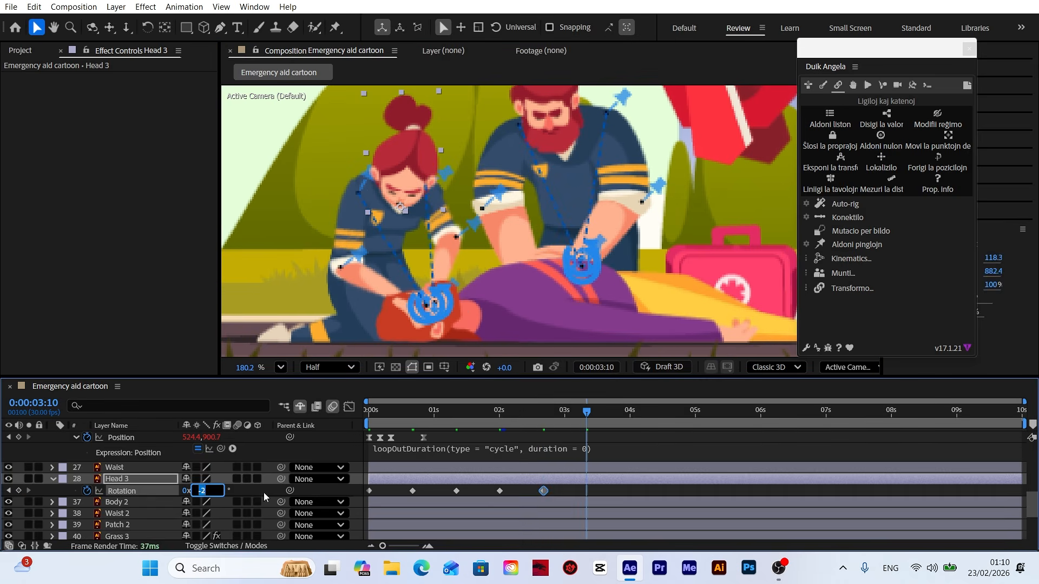
text(200)
key(Return)
Apply Easy Ease to Head 3's Rotation keyframes and preview the head movement from the start.
right_click(370, 500)
mouse_move(409, 494)
click(573, 354)
key(Home)
key(space)
click(388, 411)
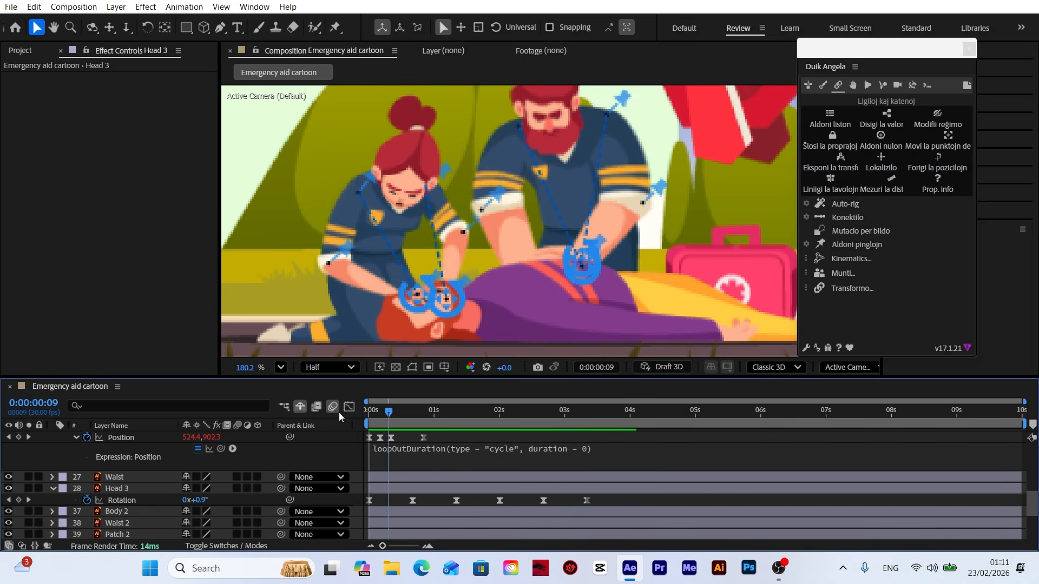
Add a Head 3 Rotation keyframe at 0:00:04:00 and loop the rotation with a loopOutDuration cycle expression.
drag(388, 411, 587, 411)
click(597, 368)
text(400)
key(Return)
click(19, 500)
alt+click(87, 501)
click(232, 511)
mouse_move(281, 431)
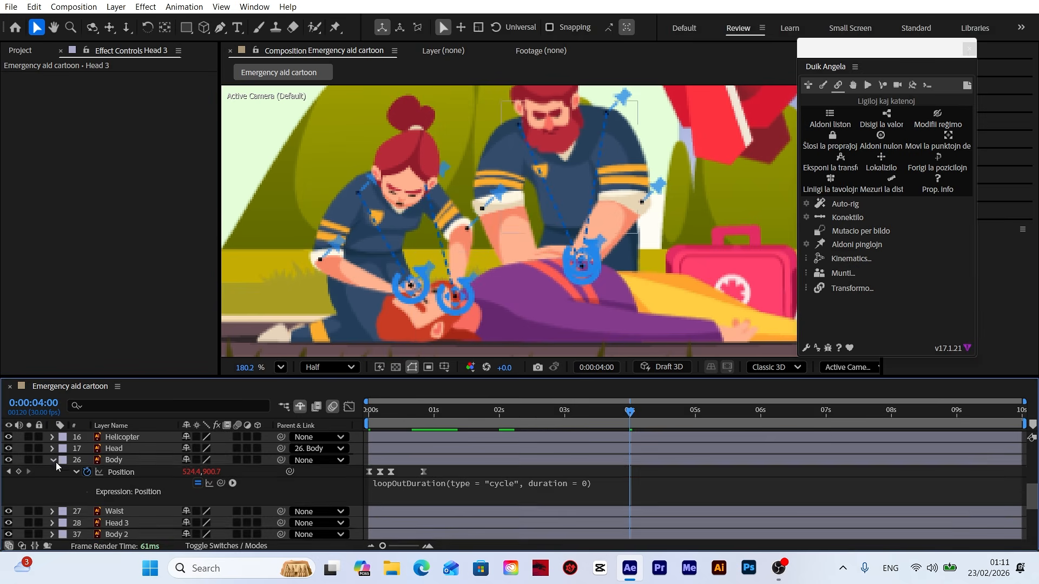
Collapse the Body layer and preview the female medic's looping head and hands from the start.
click(54, 460)
key(Home)
key(space)
key(space)
Fit the composition in the viewer, close the Duik Angela window and bring up the project contents.
key(shift+slash)
click(968, 49)
click(20, 50)
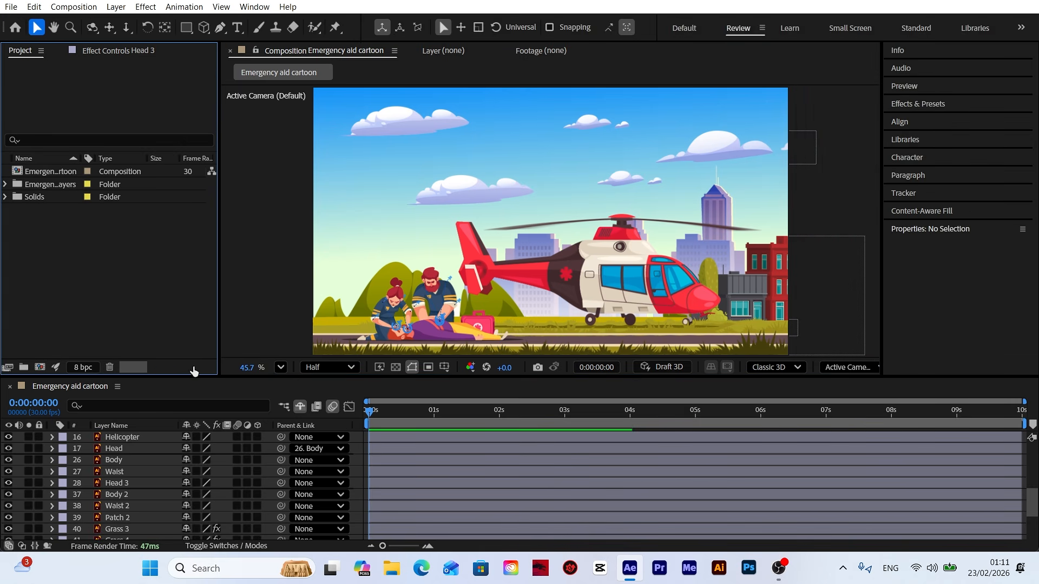
Enable motion blur on all layers of the composition and deselect them.
scroll(135, 464, up, 5)
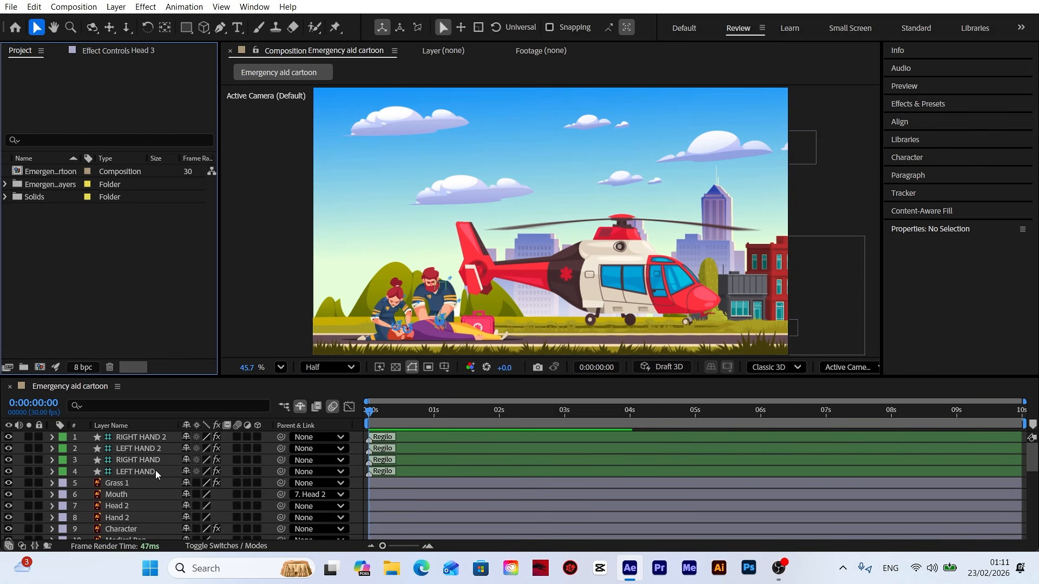
click(125, 484)
key(ctrl+a)
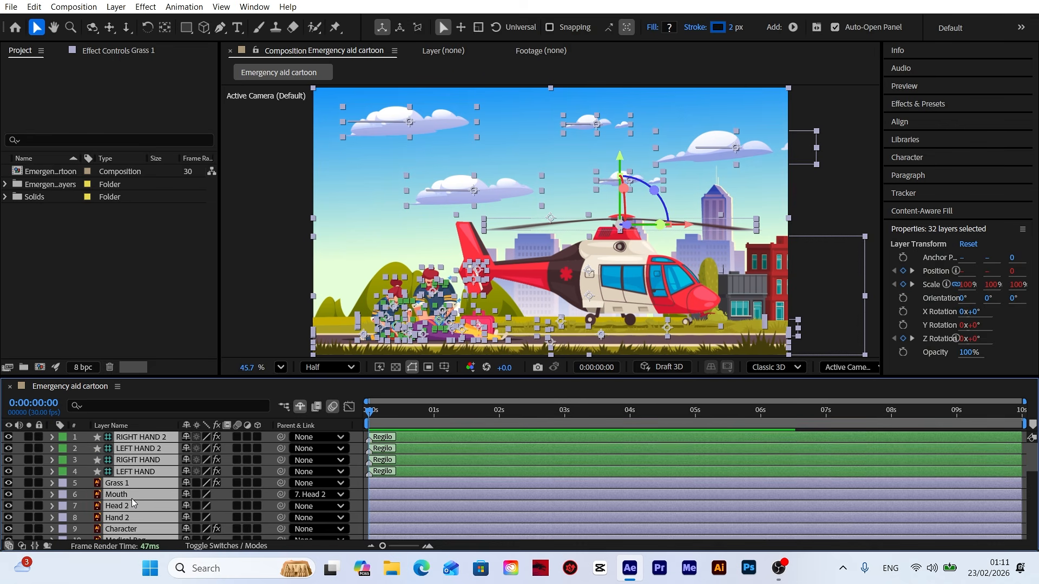
click(237, 451)
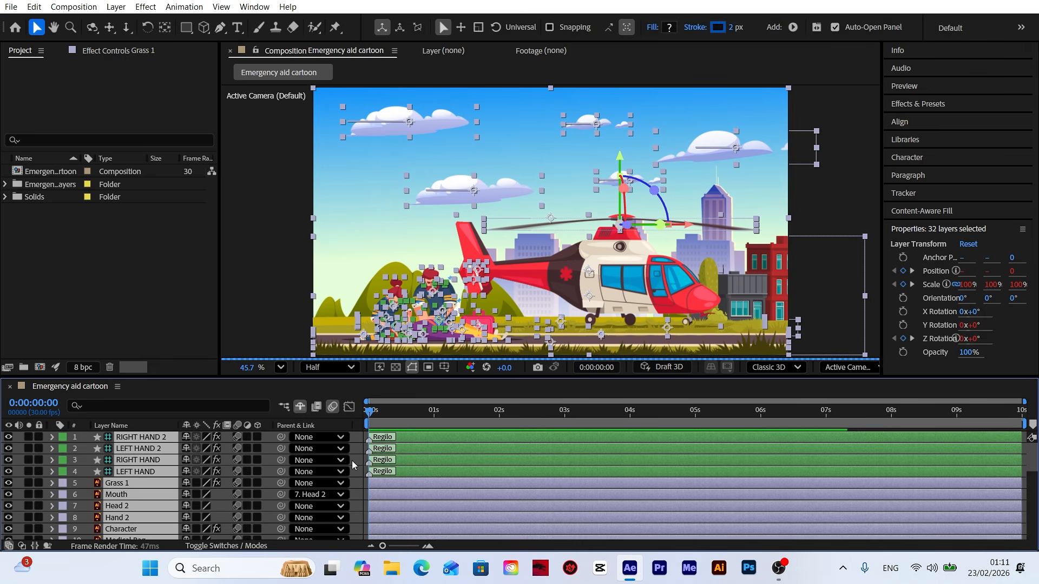
key(ctrl+shift+a)
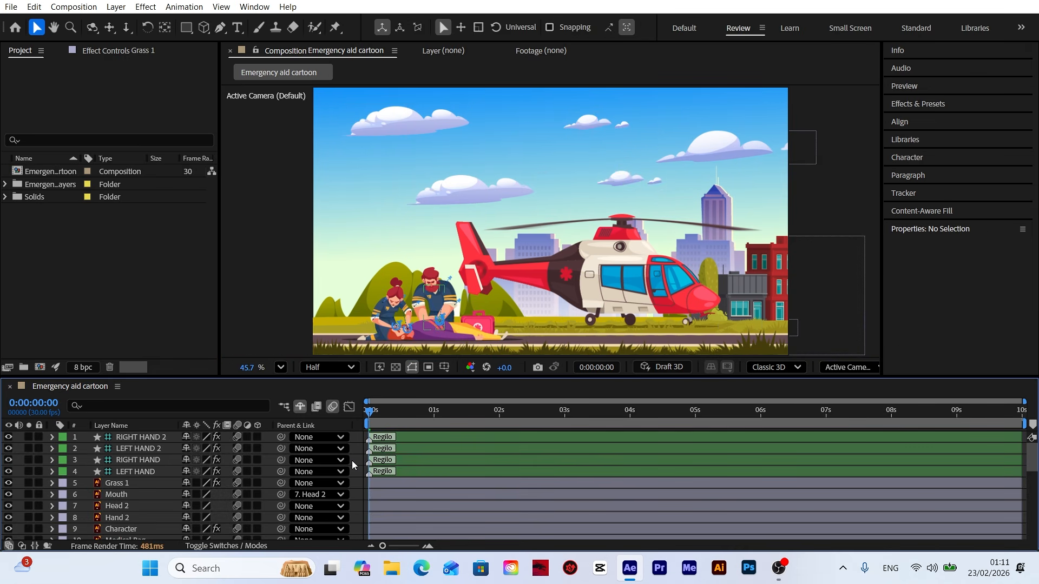
Set the viewer resolution to Full and preview the finished composition with motion blur from the start.
click(334, 370)
click(329, 408)
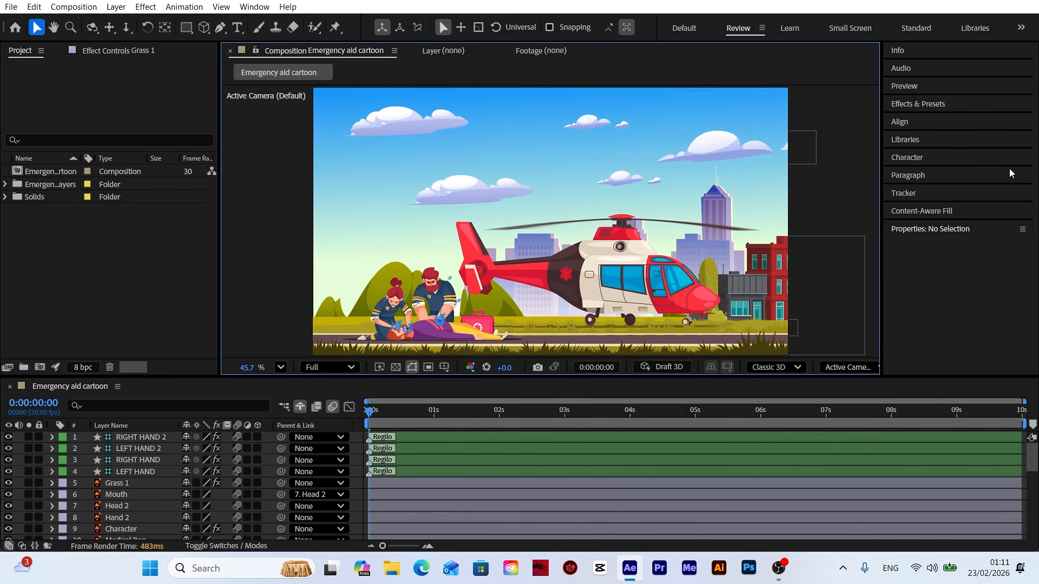
click(920, 105)
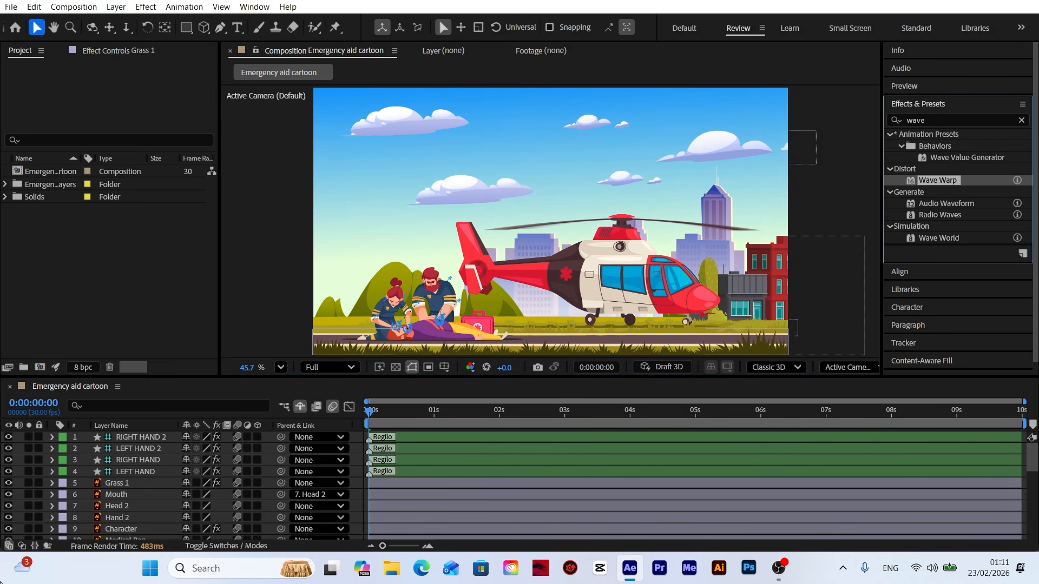
key(space)
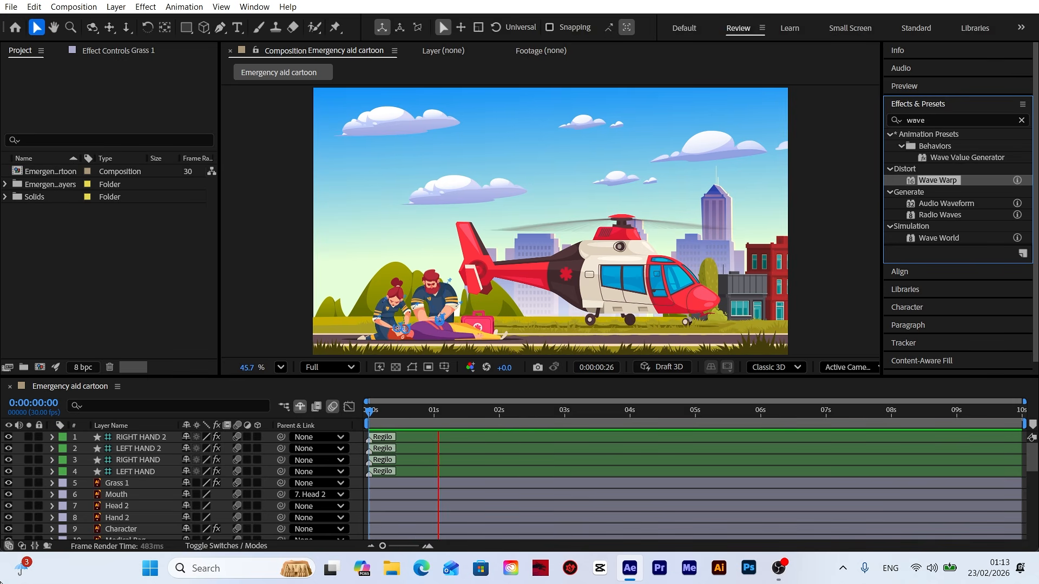